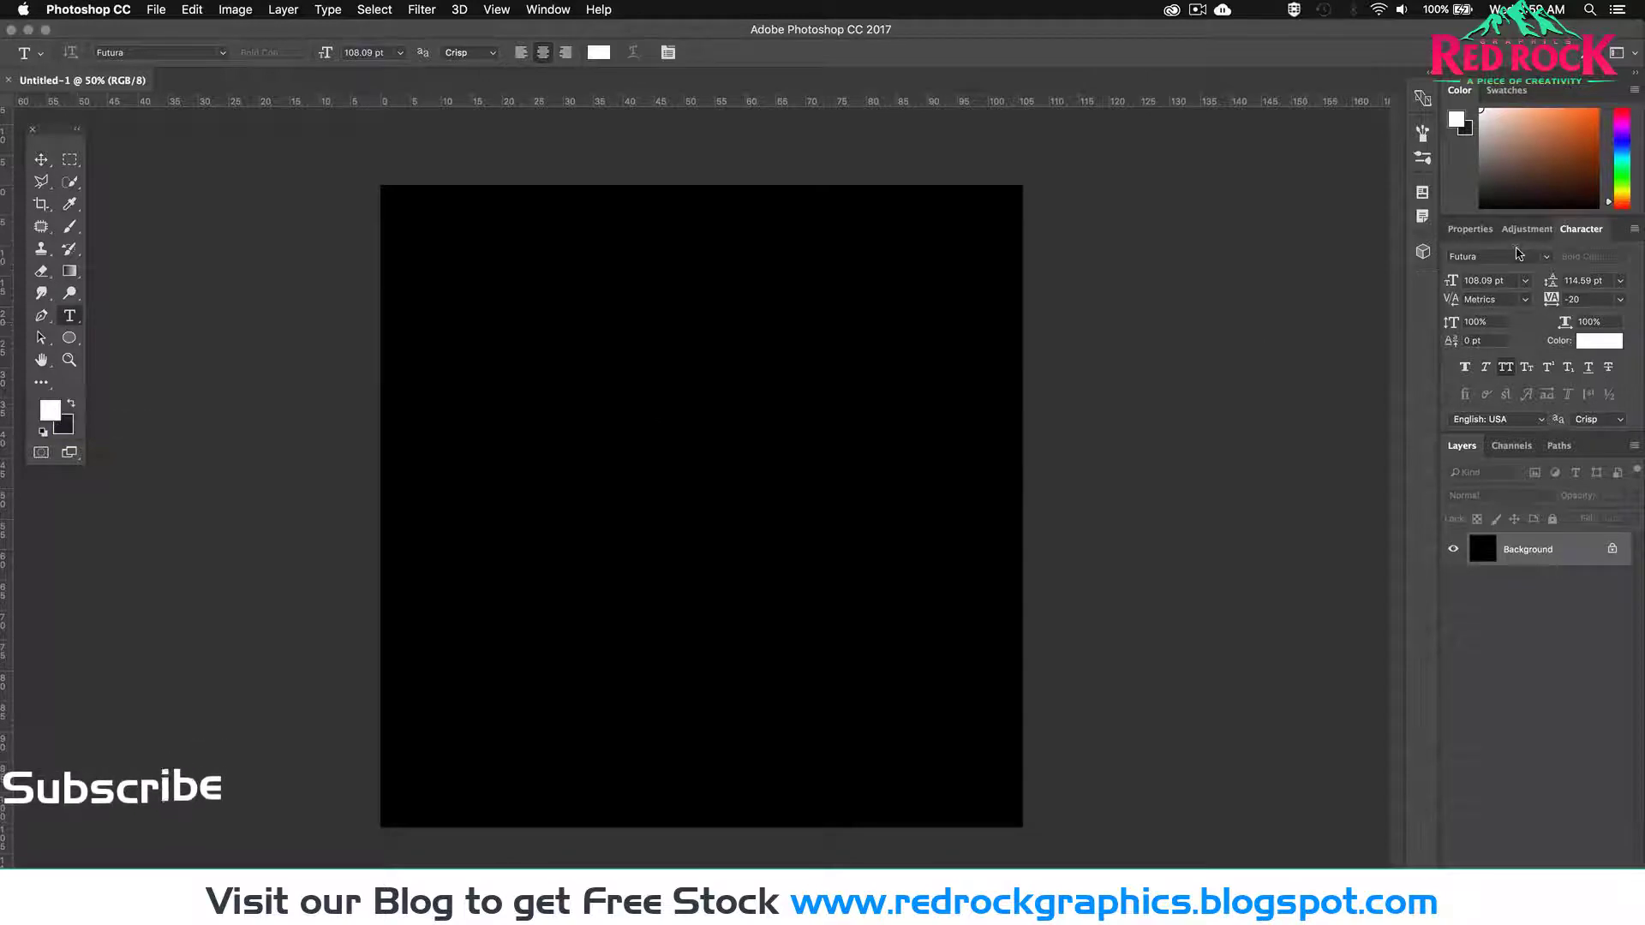
Step: Add the white text "nice" near the canvas centre in the Great Day Personal Use font without all caps
{"action": "left_click", "coordinate": [1515, 249]}
{"action": "type", "text": "great"}
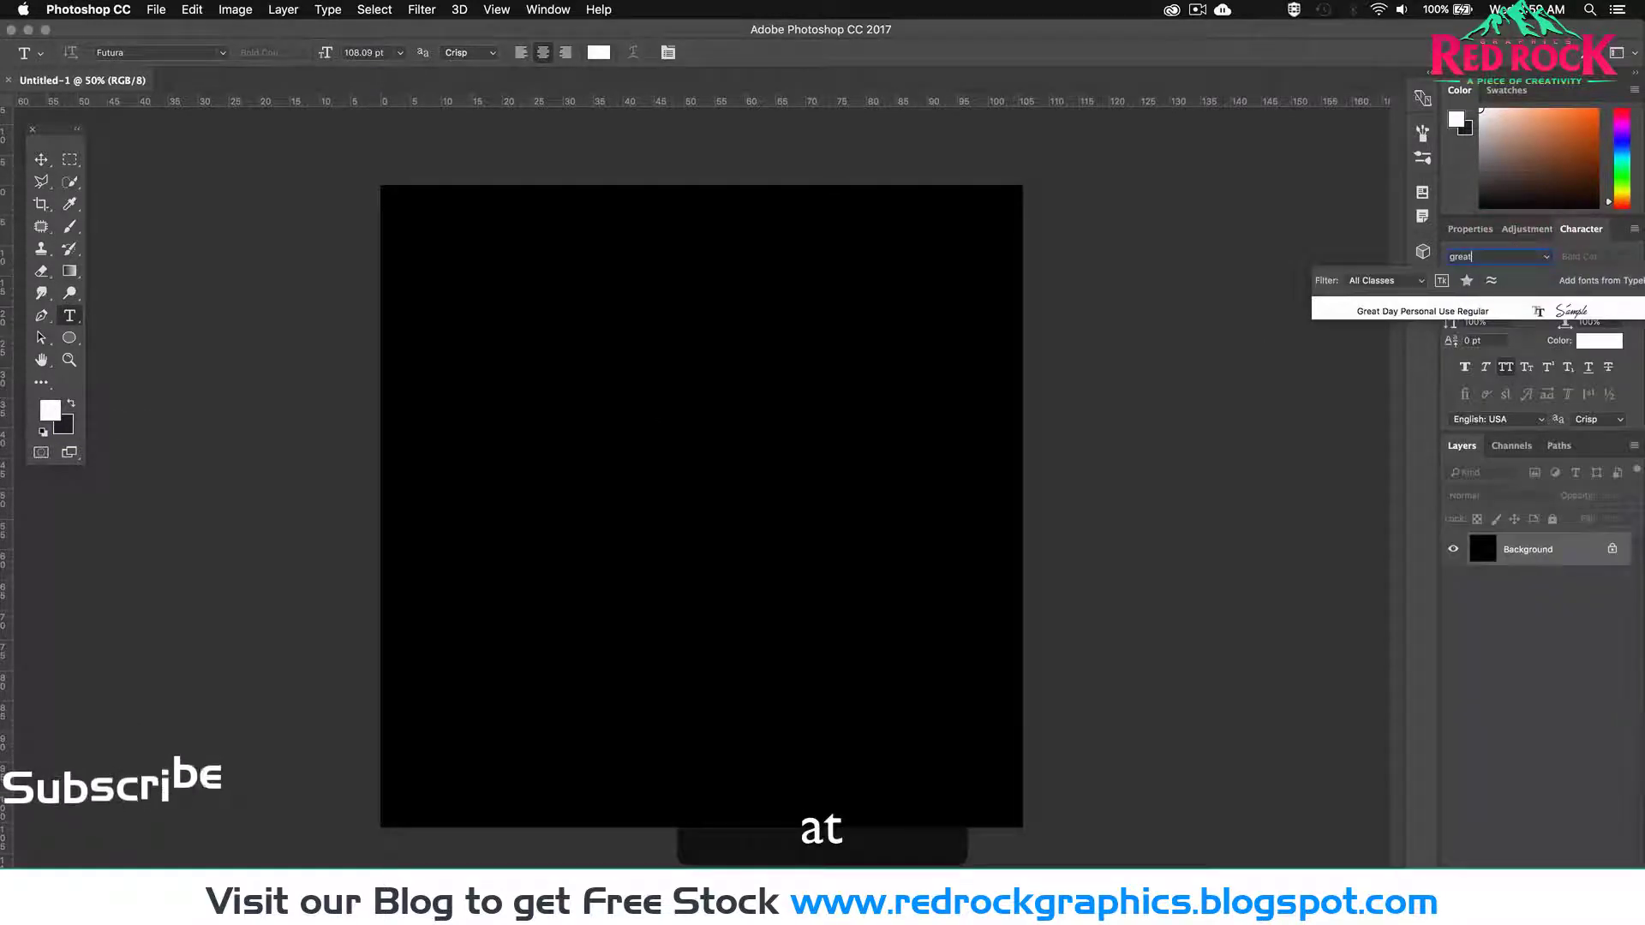
{"action": "key", "text": "Down"}
{"action": "key", "text": "Return"}
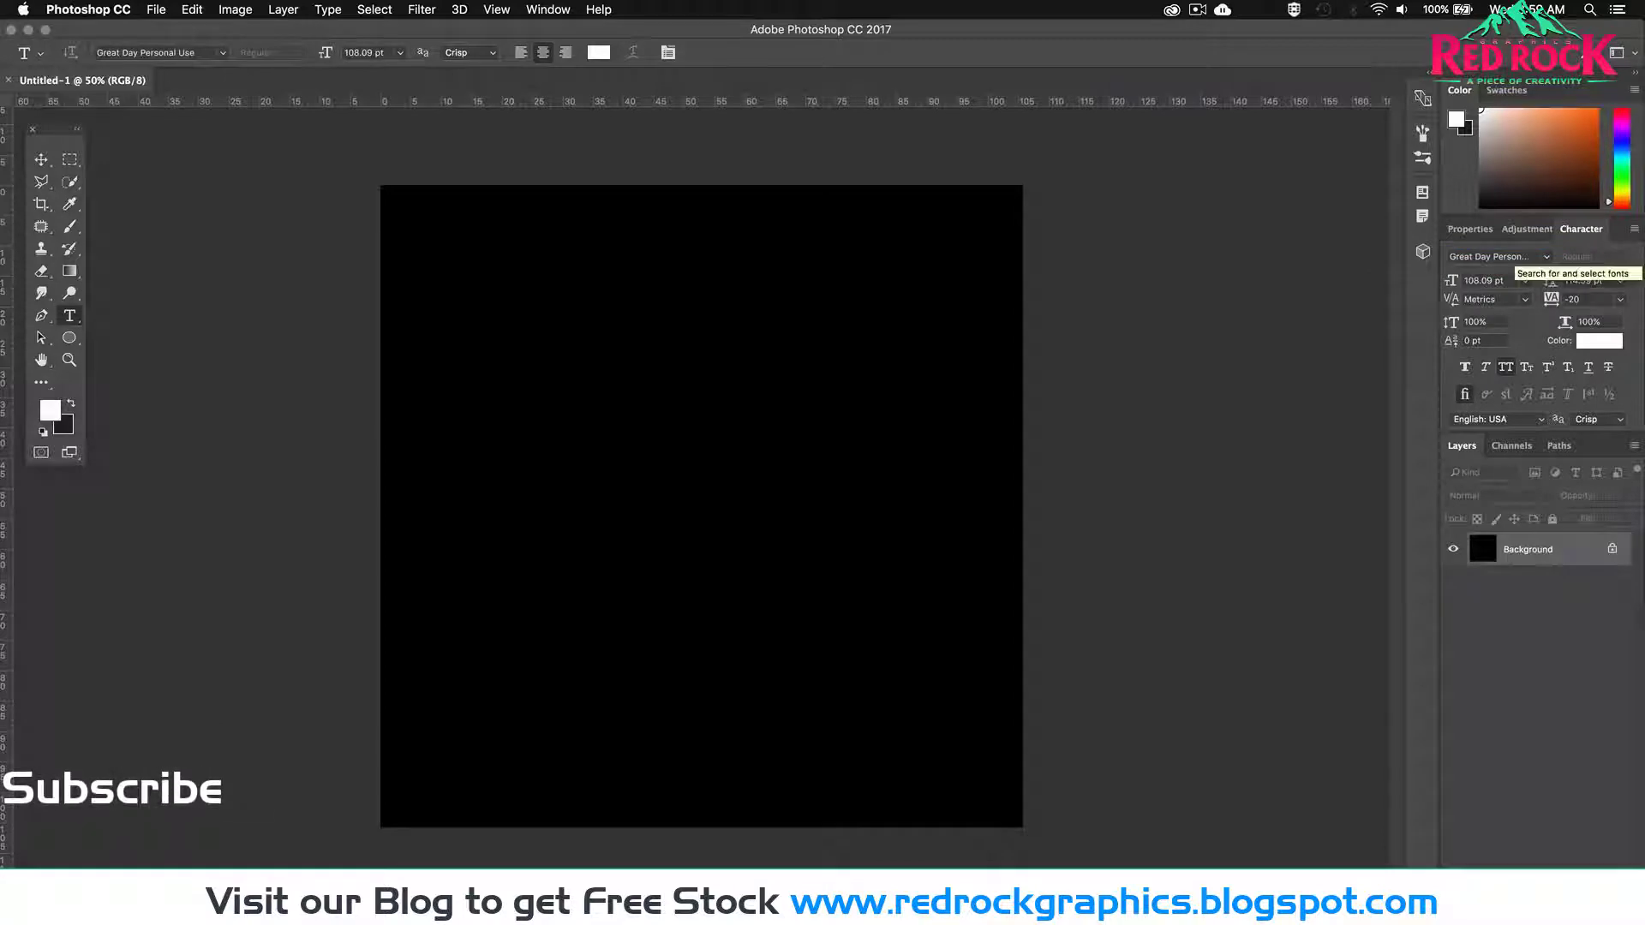
{"action": "left_click", "coordinate": [680, 482]}
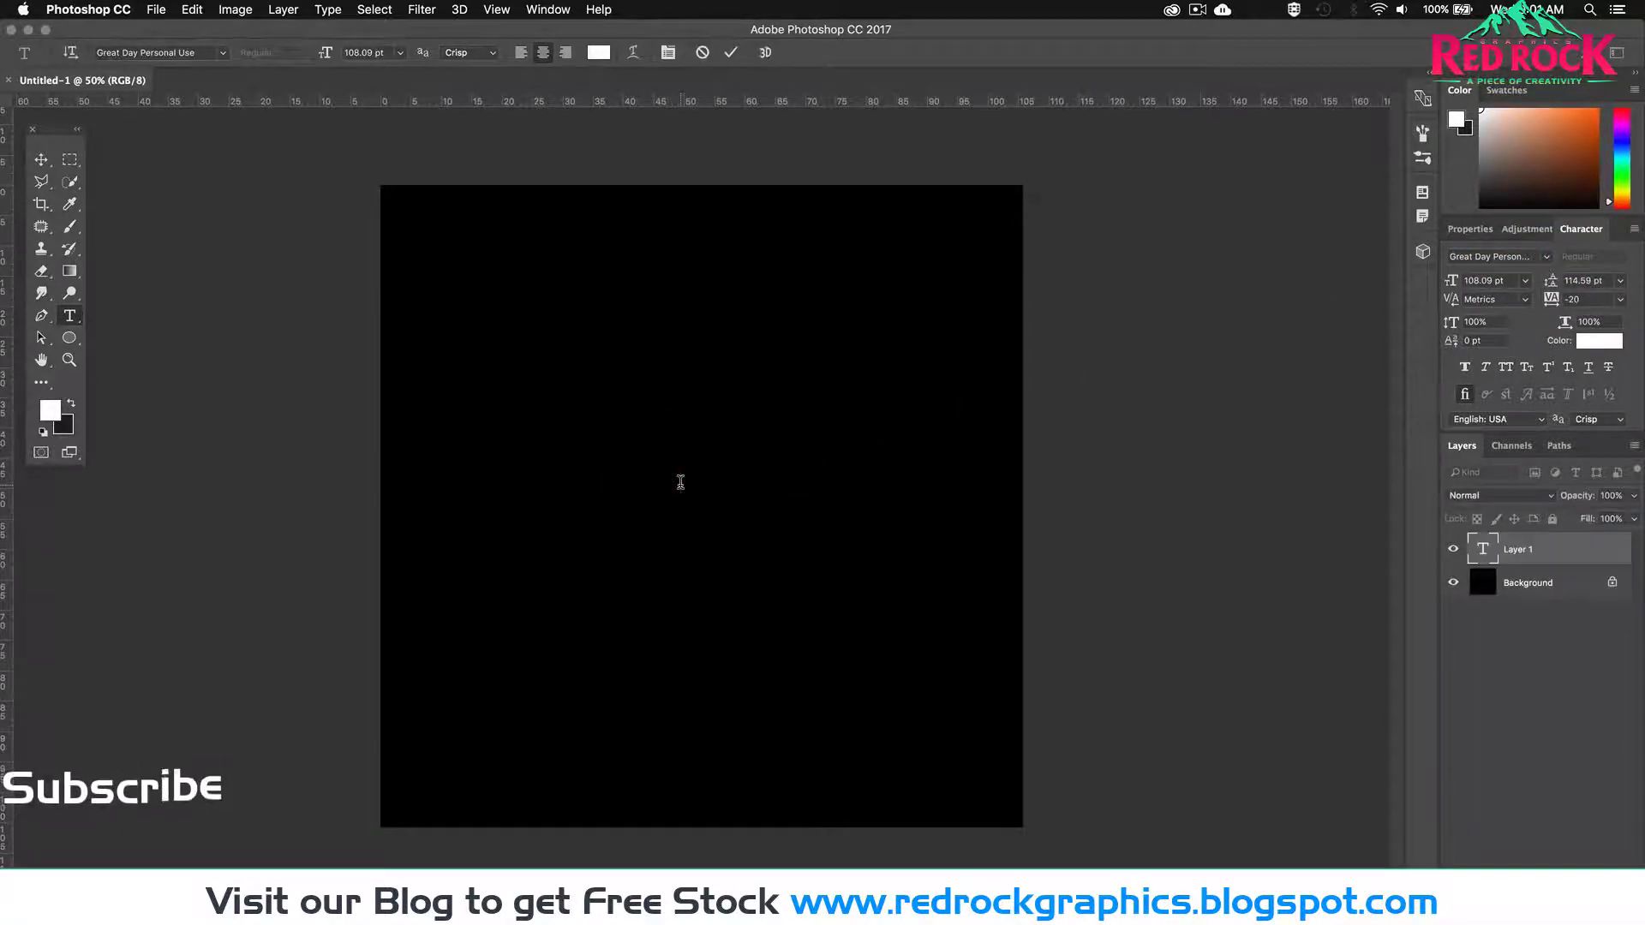
{"action": "type", "text": "ne"}
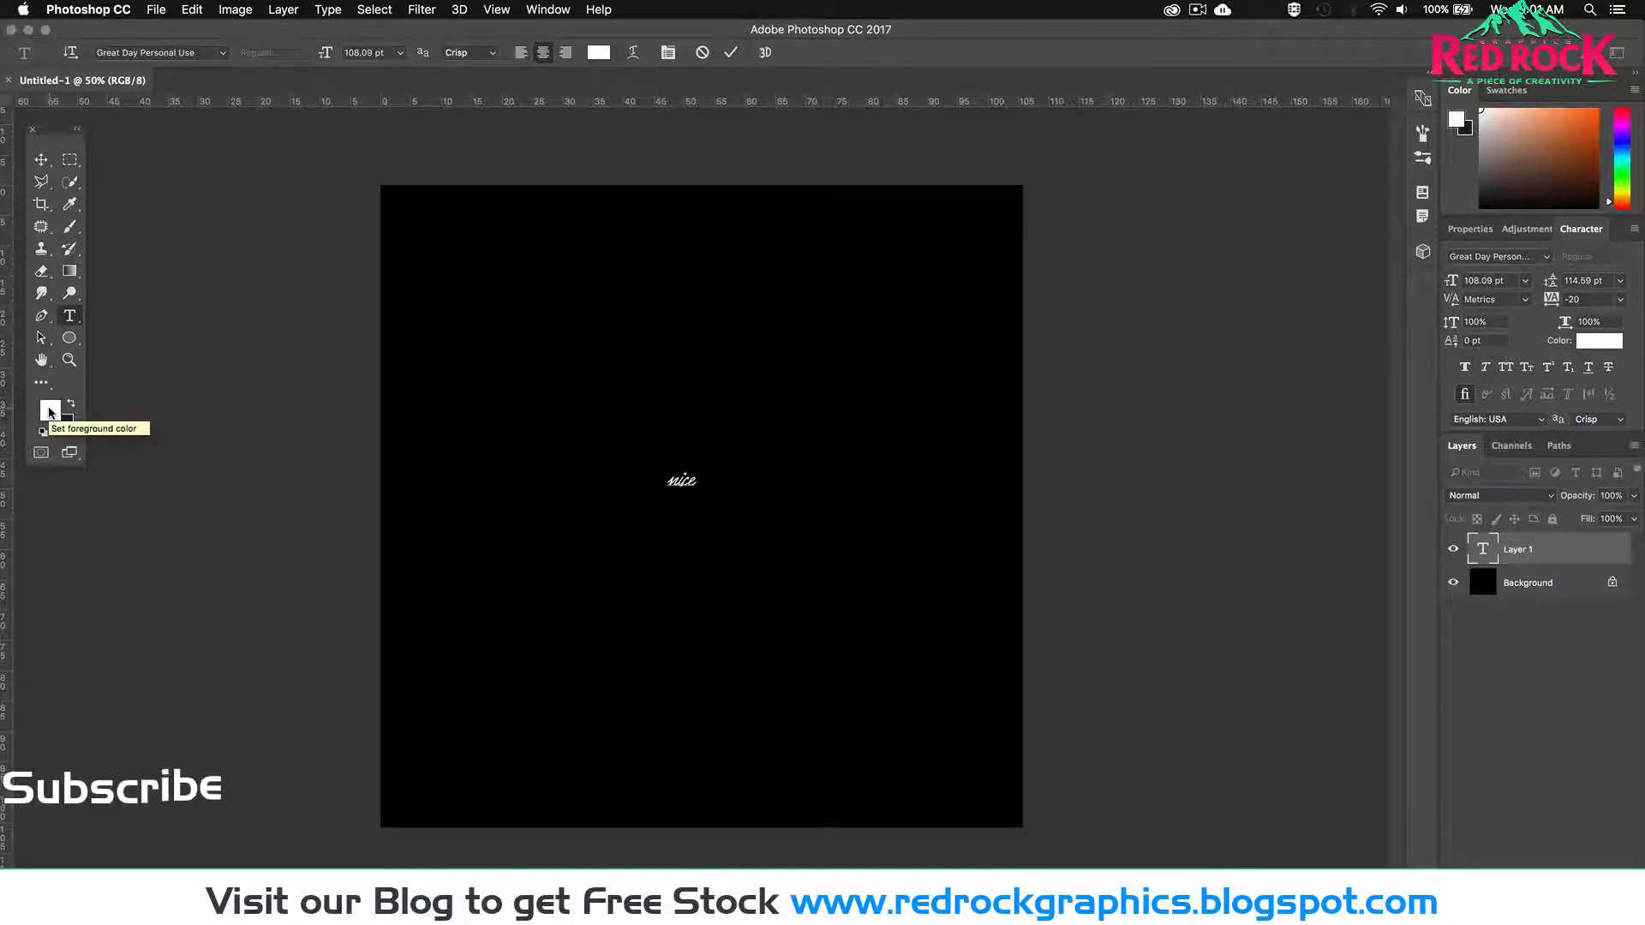
{"action": "left_click", "coordinate": [51, 161]}
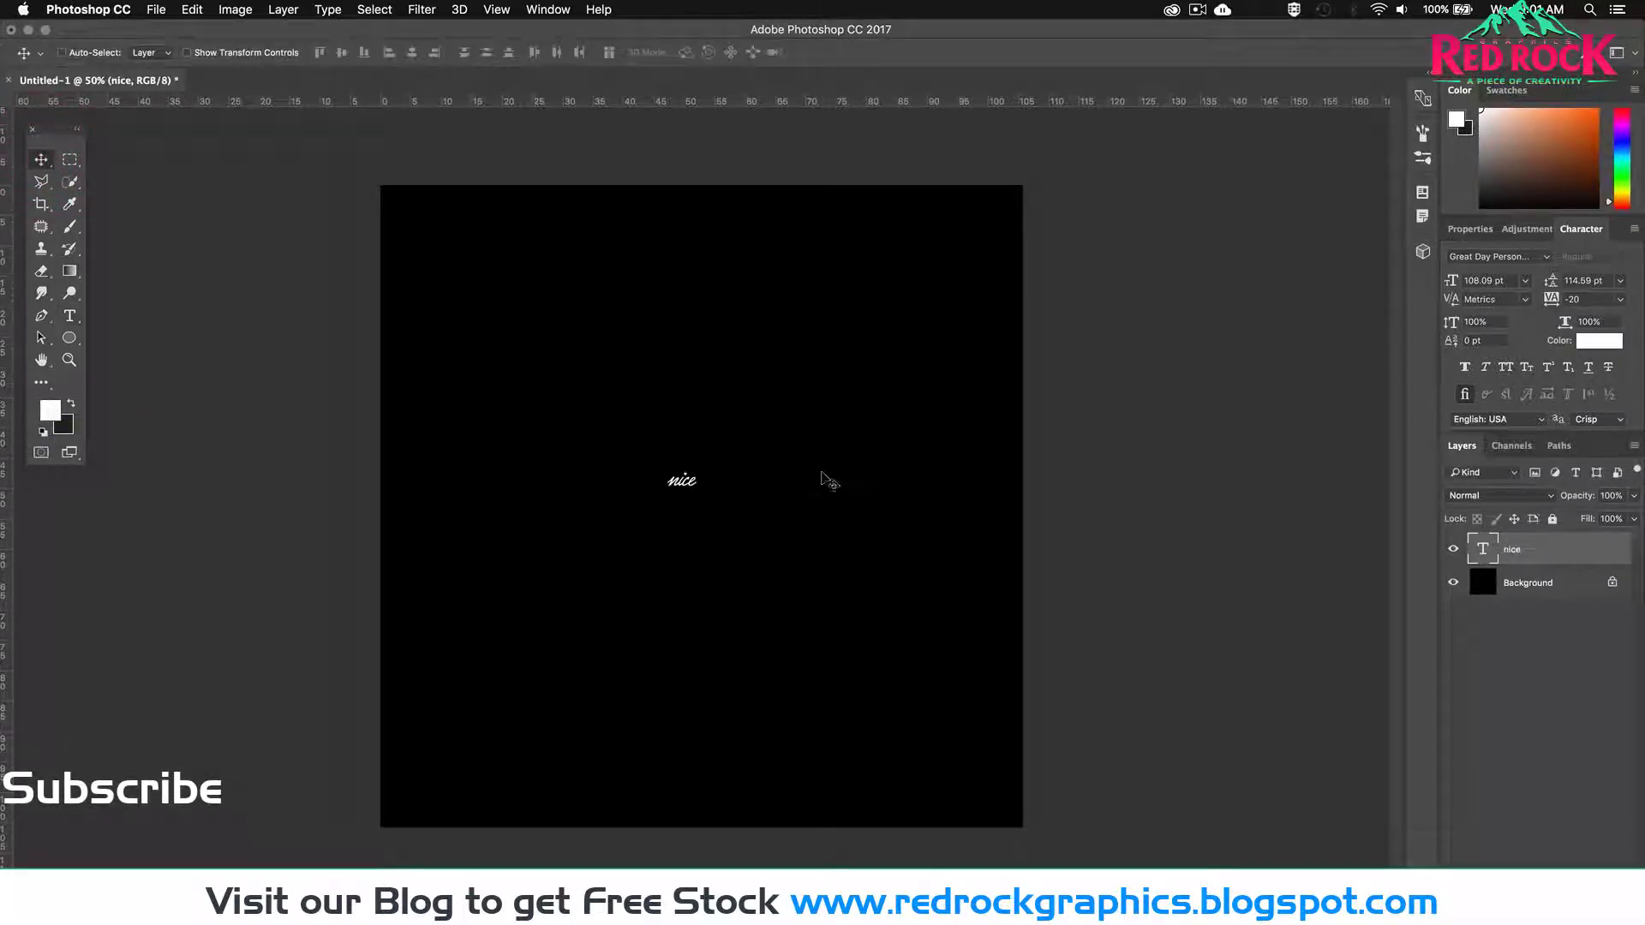
Step: Scale the "nice" text up to span most of the canvas width and centre it on the canvas
{"action": "key", "text": "super+t"}
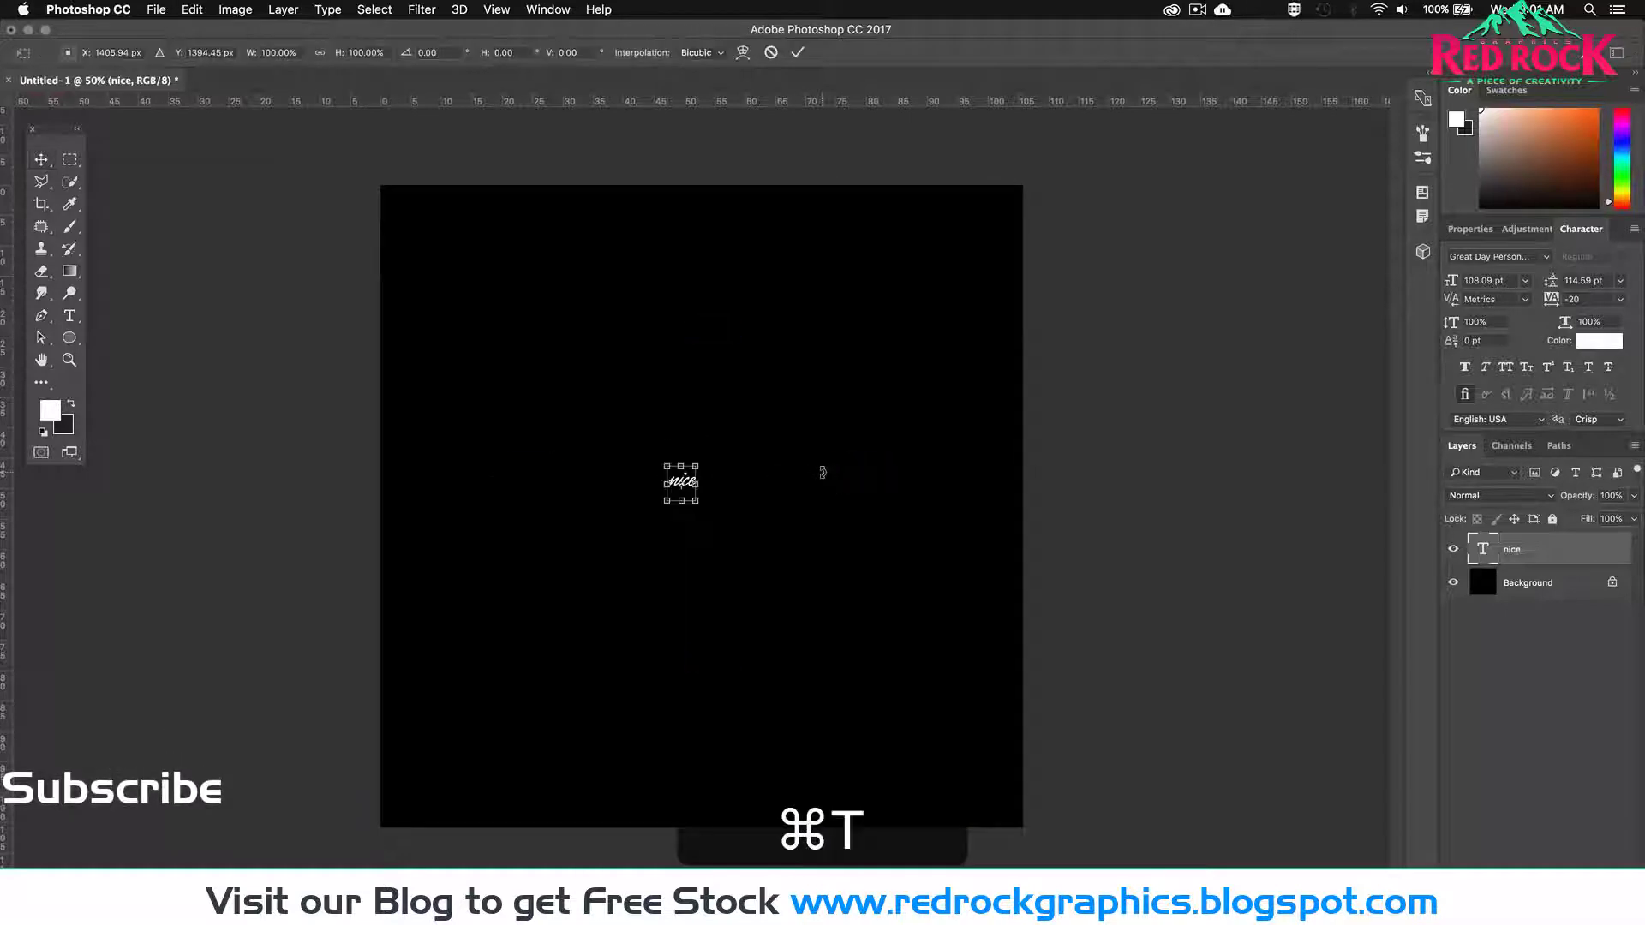
{"action": "left_click_drag", "start_coordinate": [695, 466], "coordinate": [1019, 247]}
{"action": "left_click_drag", "start_coordinate": [666, 485], "coordinate": [470, 728]}
{"action": "key", "text": "Return"}
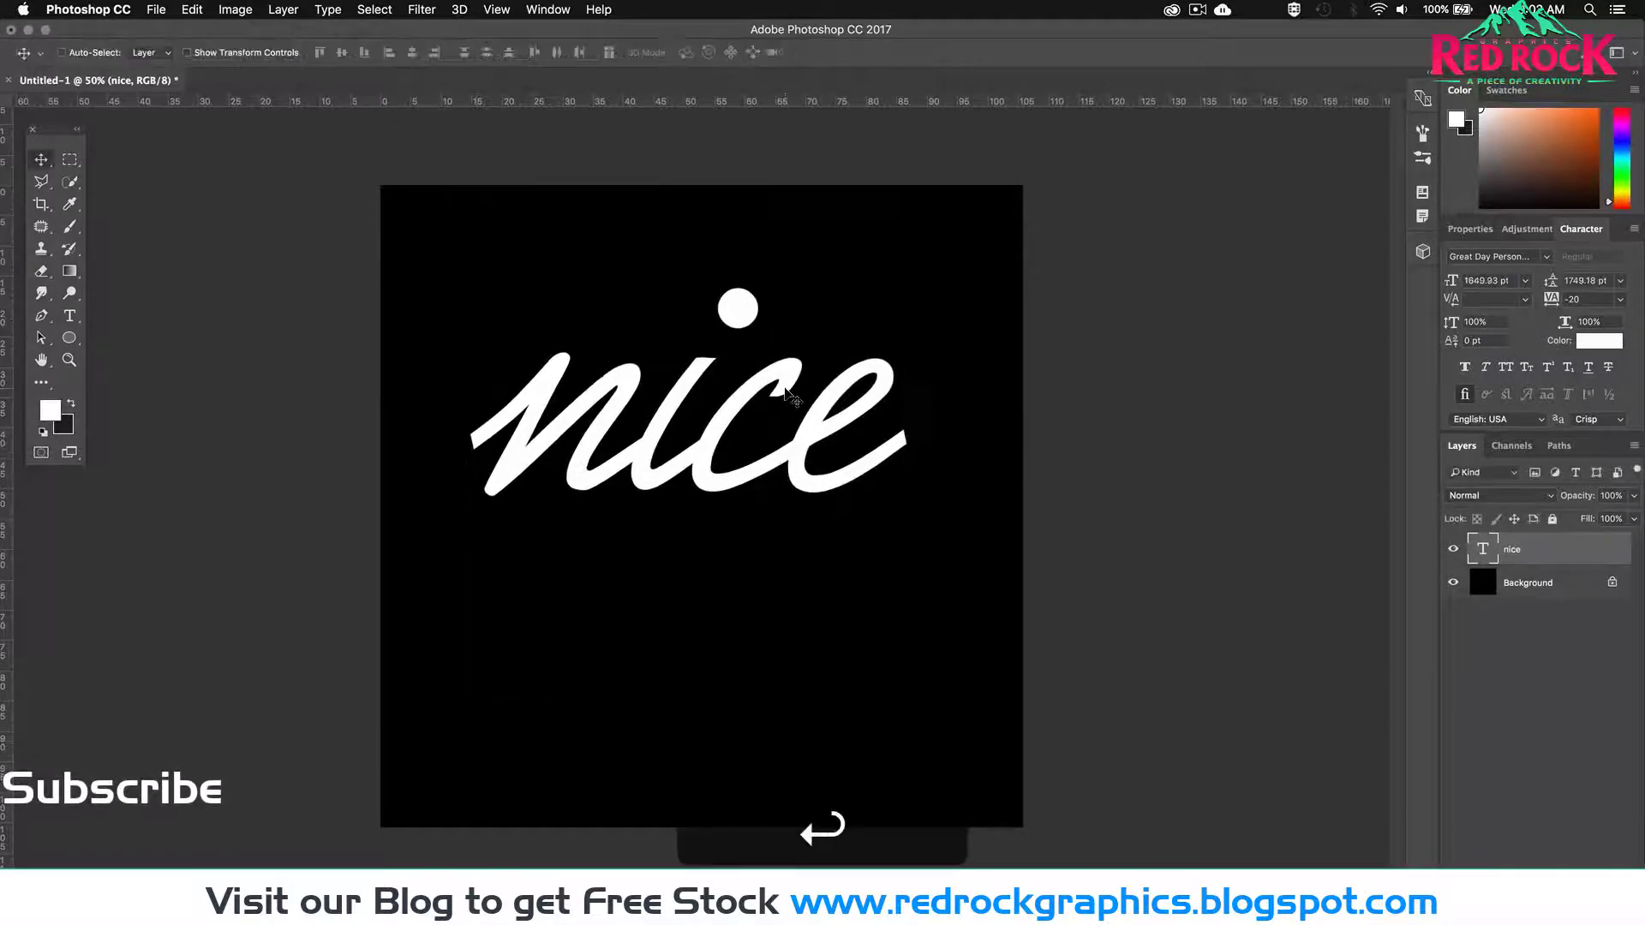
{"action": "left_click_drag", "start_coordinate": [776, 393], "coordinate": [788, 475]}
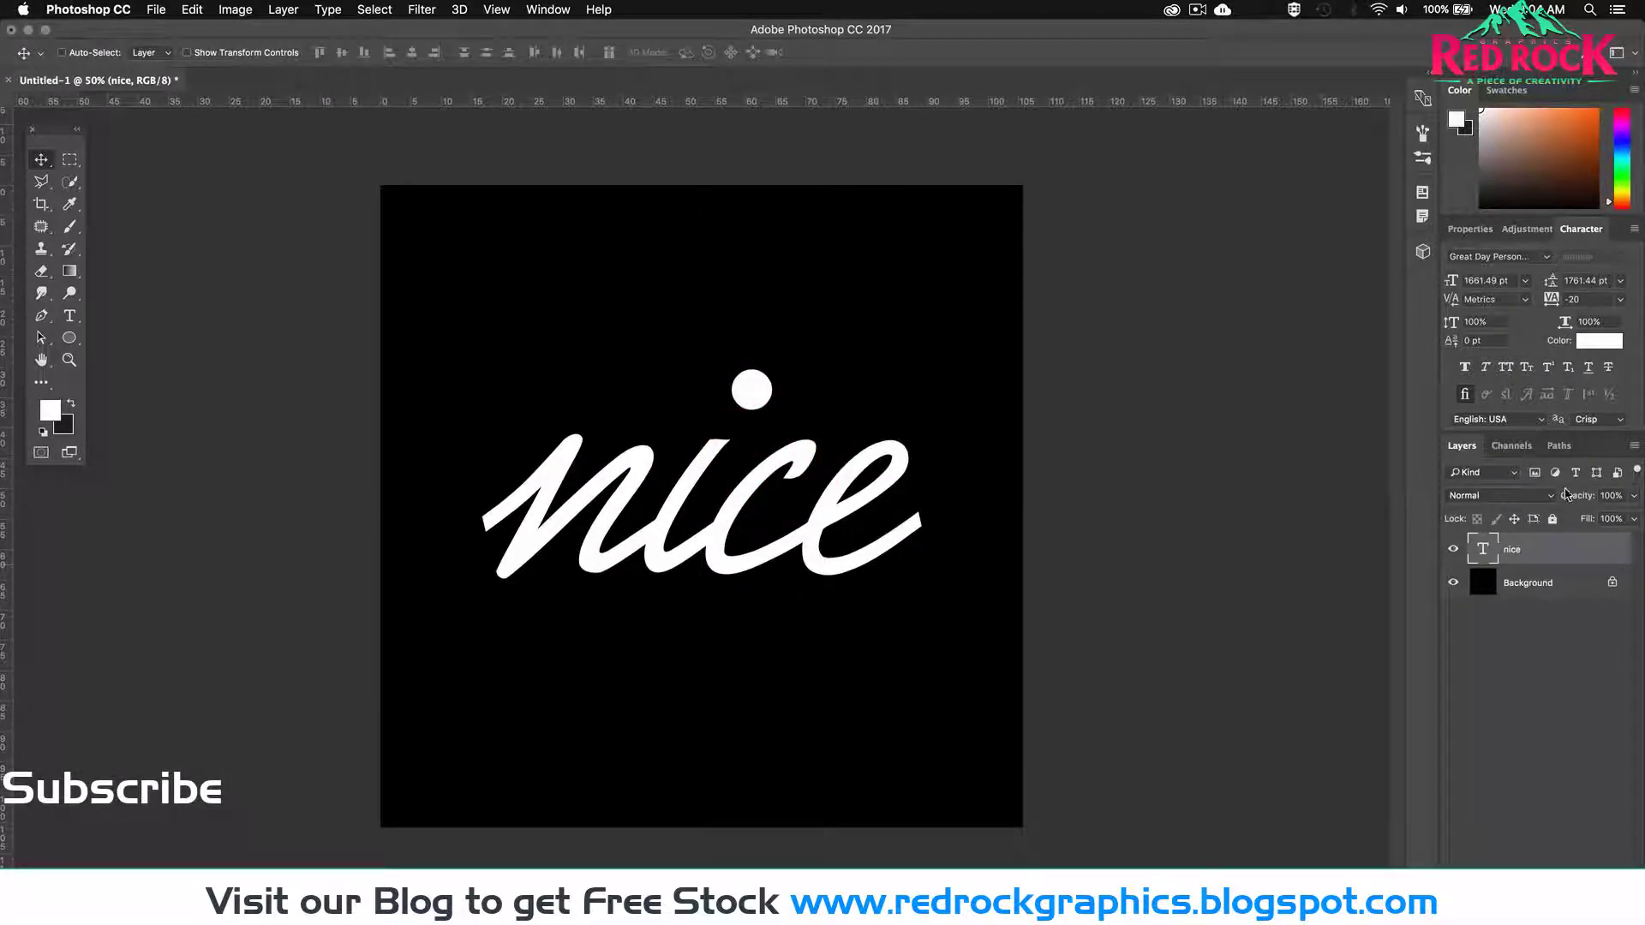
Step: Set the "nice" text layer's opacity to 5%
{"action": "left_click", "coordinate": [1600, 496]}
{"action": "type", "text": "5"}
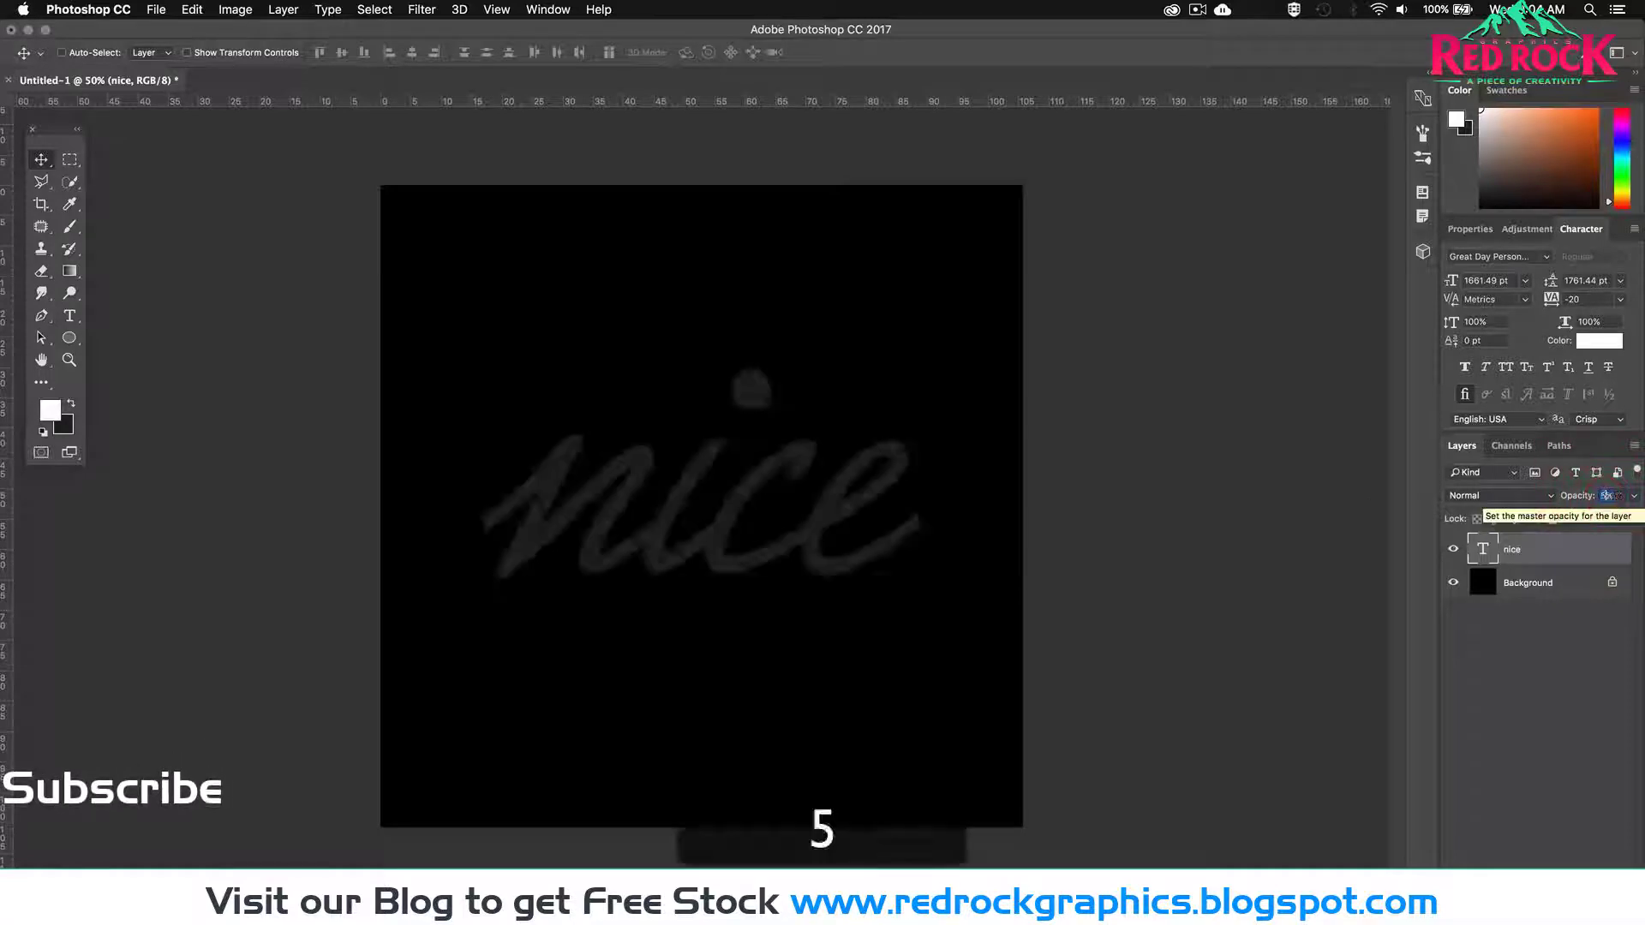
{"action": "key", "text": "Return"}
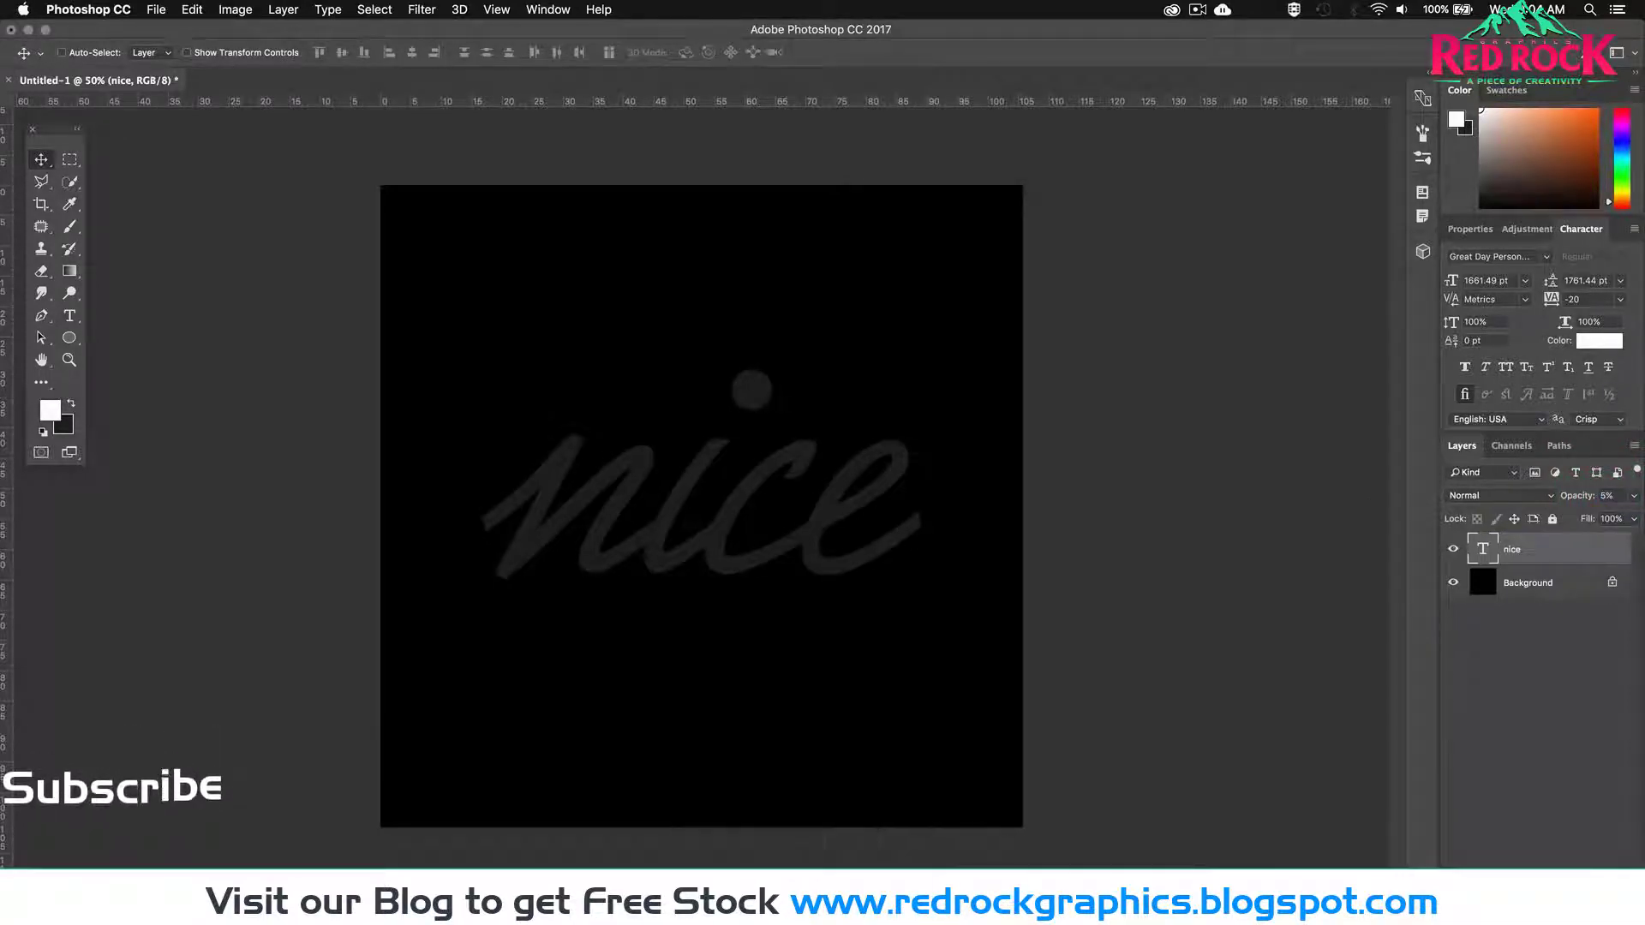
Step: Trace the letter n with a Pen tool path, starting with a lead-in stroke from the left of the letter
{"action": "key", "text": "super+equal"}
{"action": "key", "text": "super+equal"}
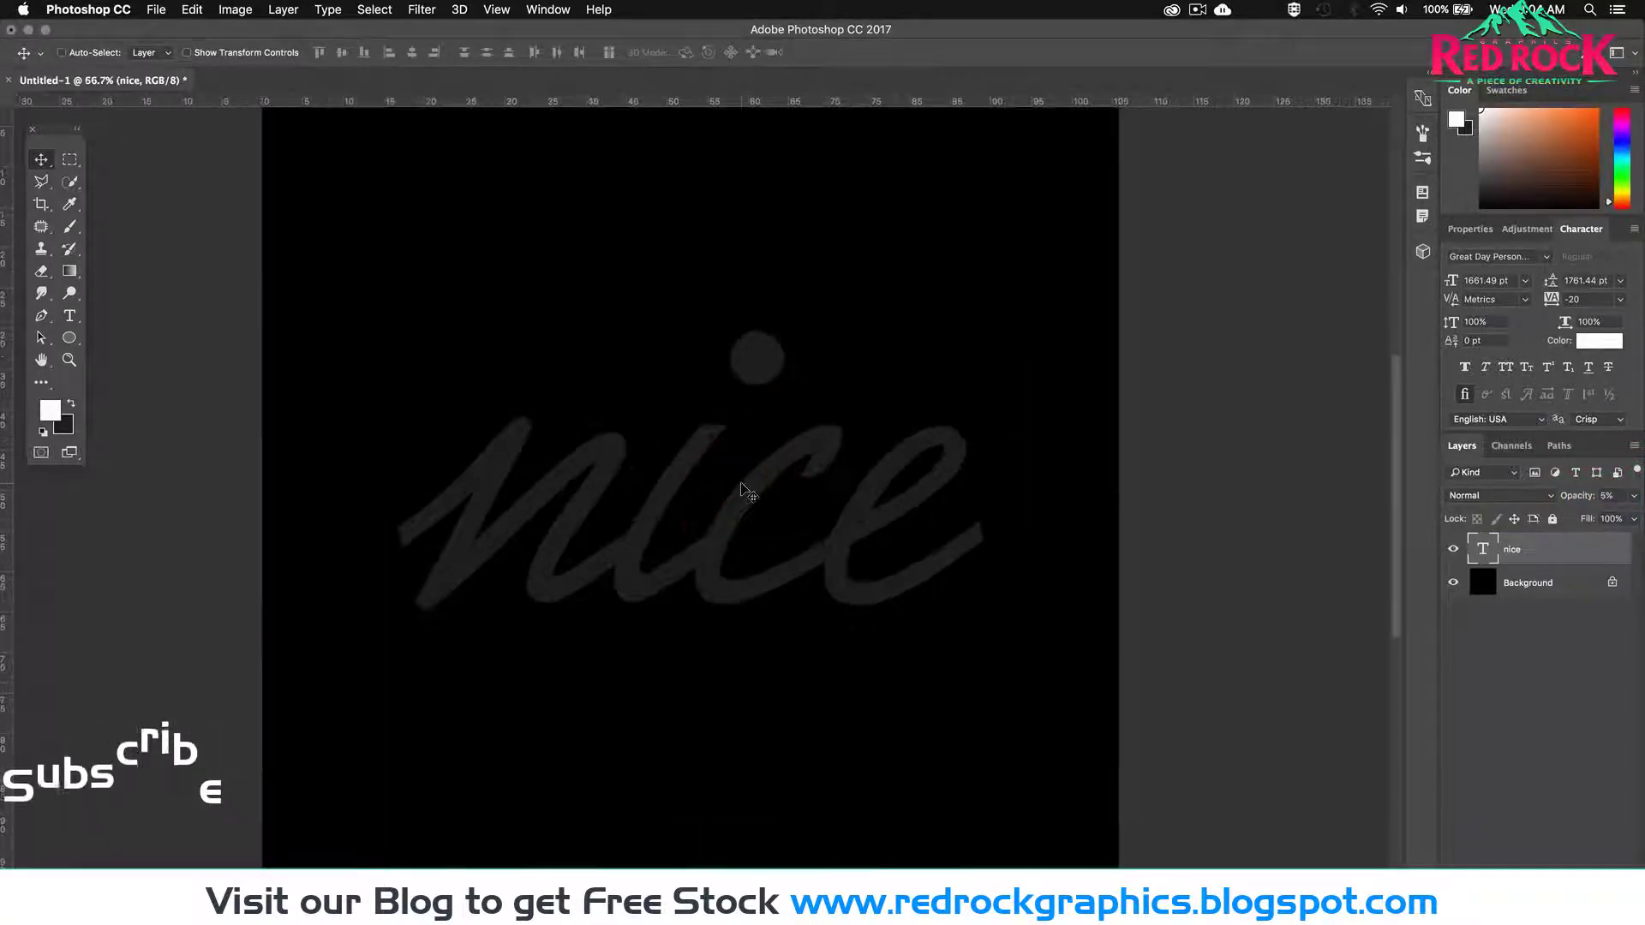
{"action": "left_click_drag", "start_coordinate": [704, 484], "coordinate": [884, 462]}
{"action": "key", "text": "p"}
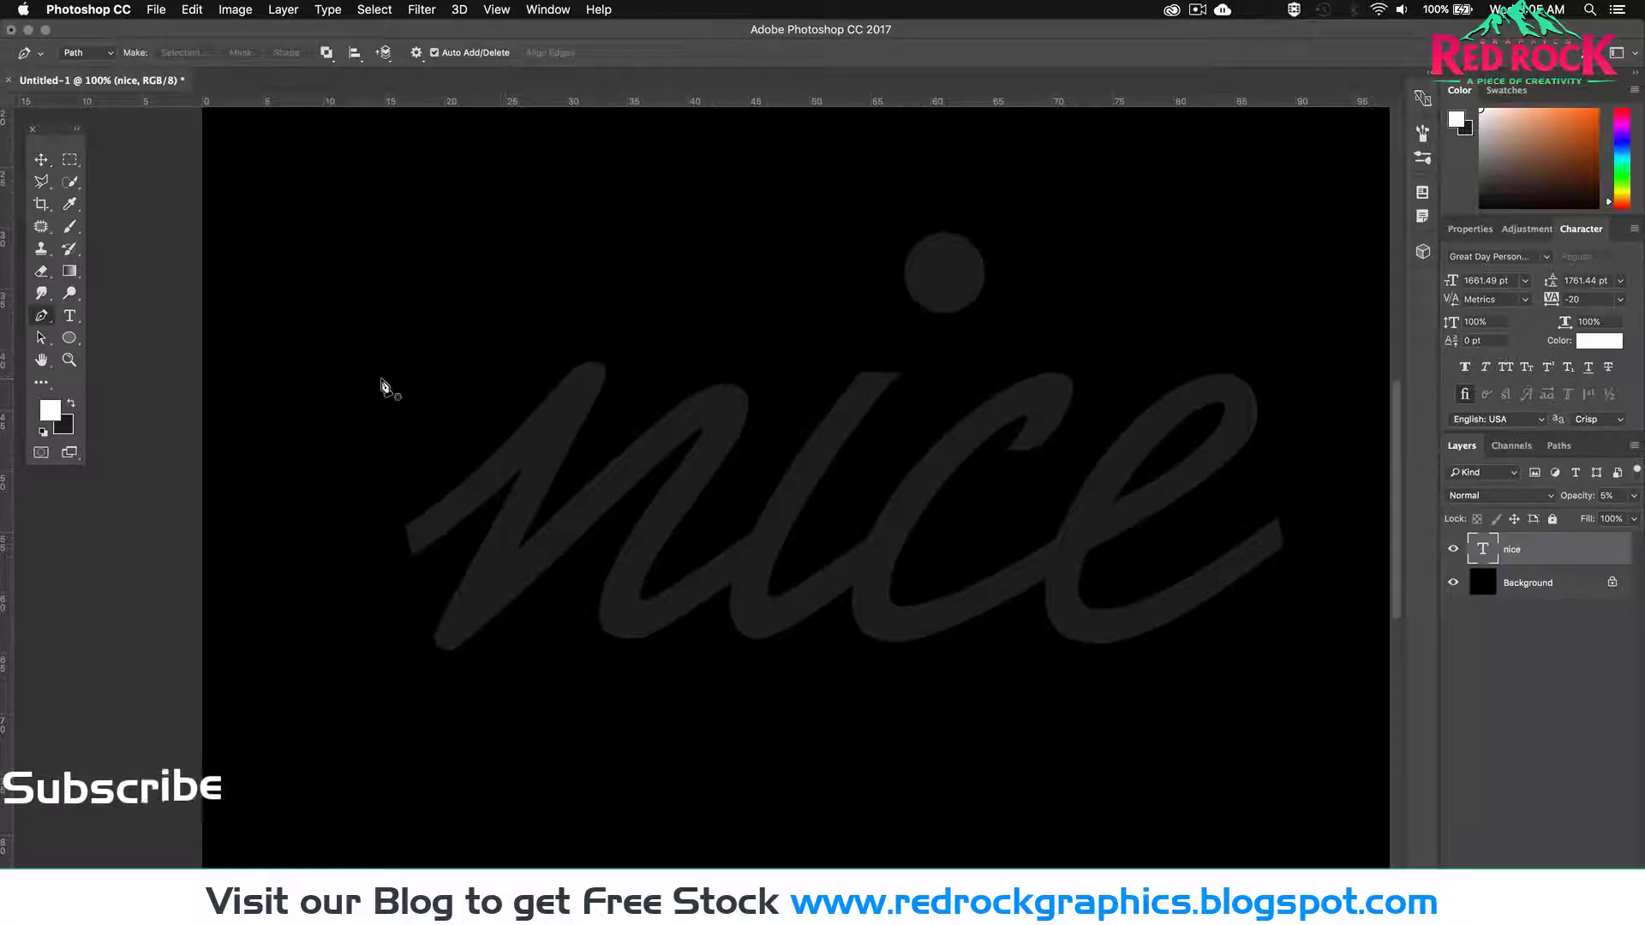
{"action": "left_click_drag", "start_coordinate": [413, 385], "coordinate": [414, 383]}
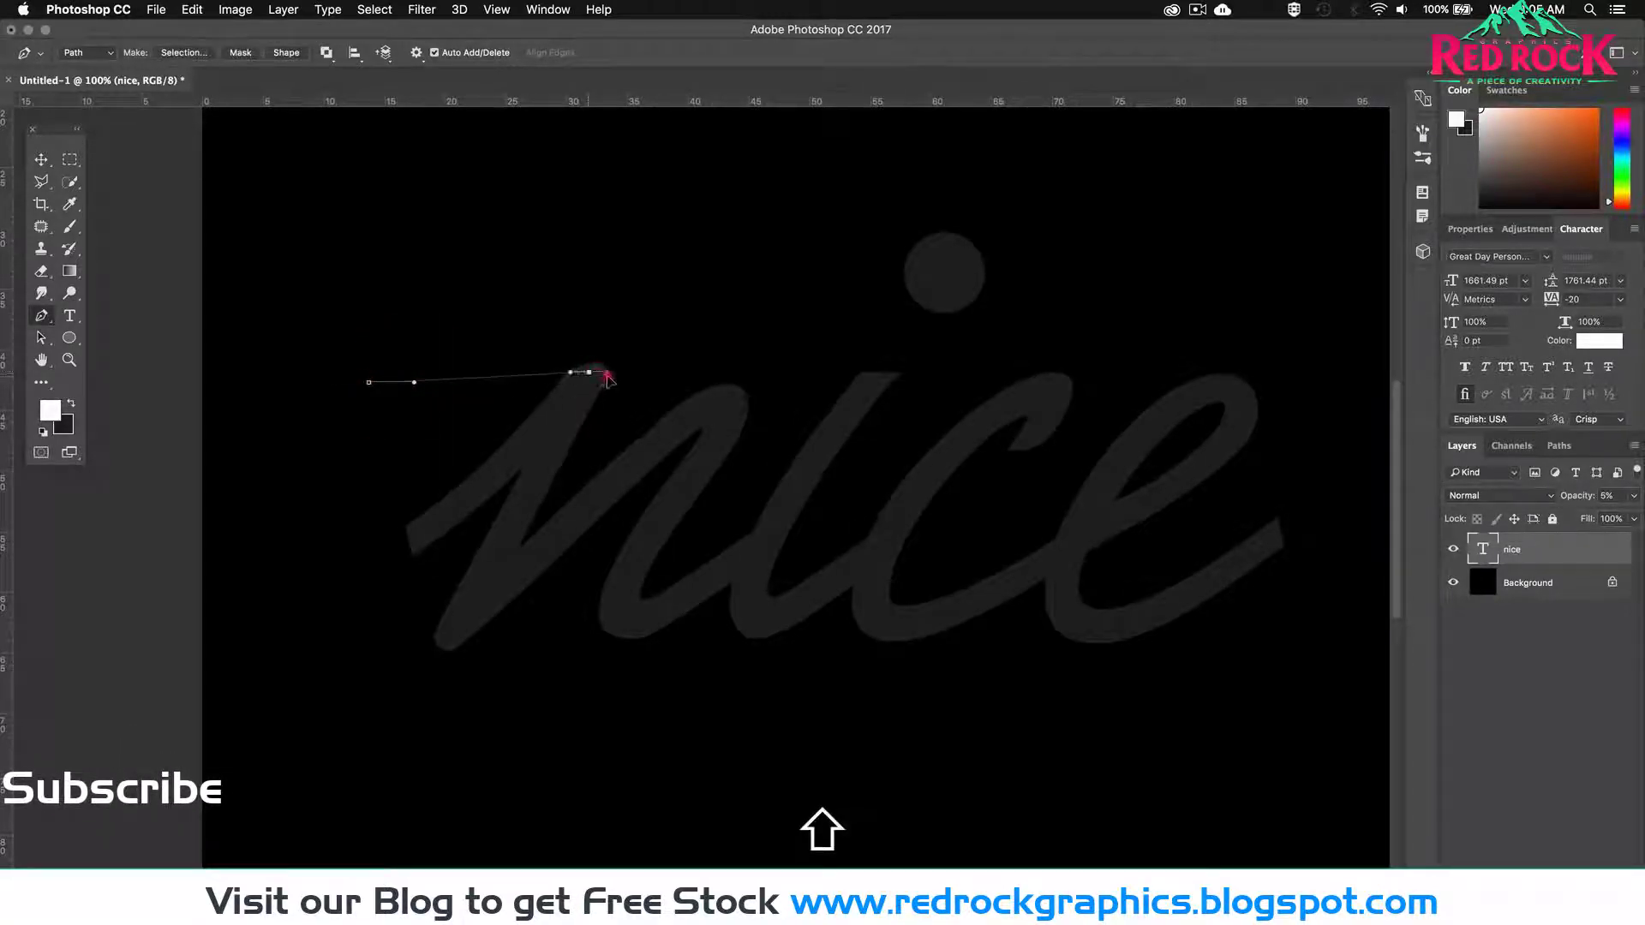
{"action": "left_click", "coordinate": [447, 643]}
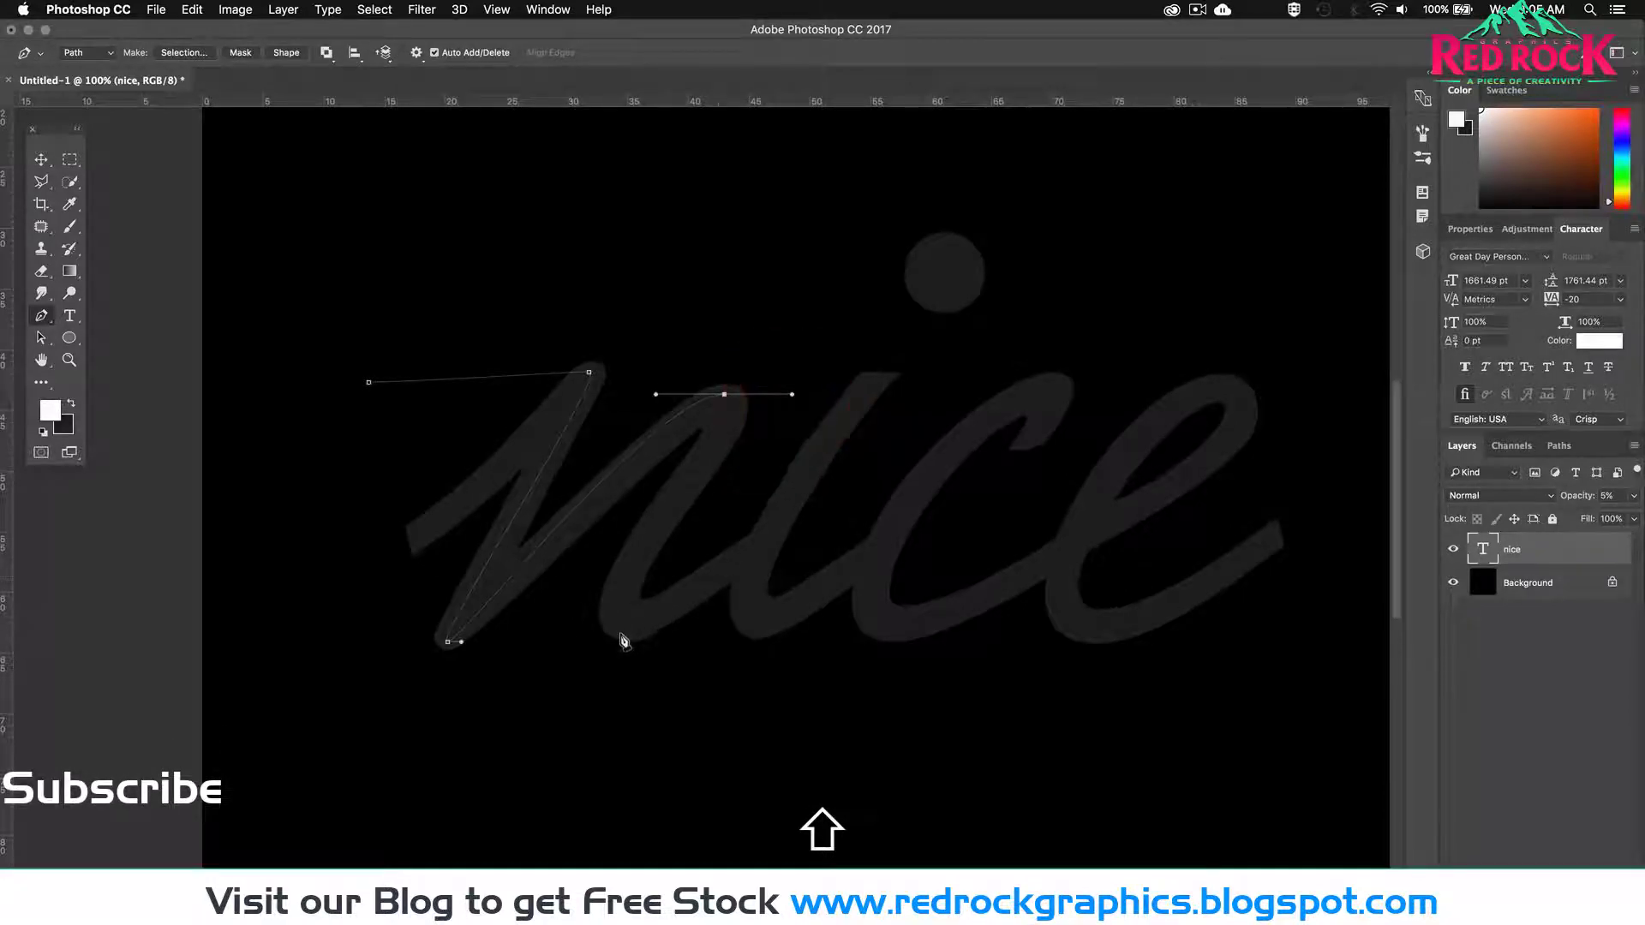
{"action": "left_click_drag", "start_coordinate": [622, 638], "coordinate": [647, 638]}
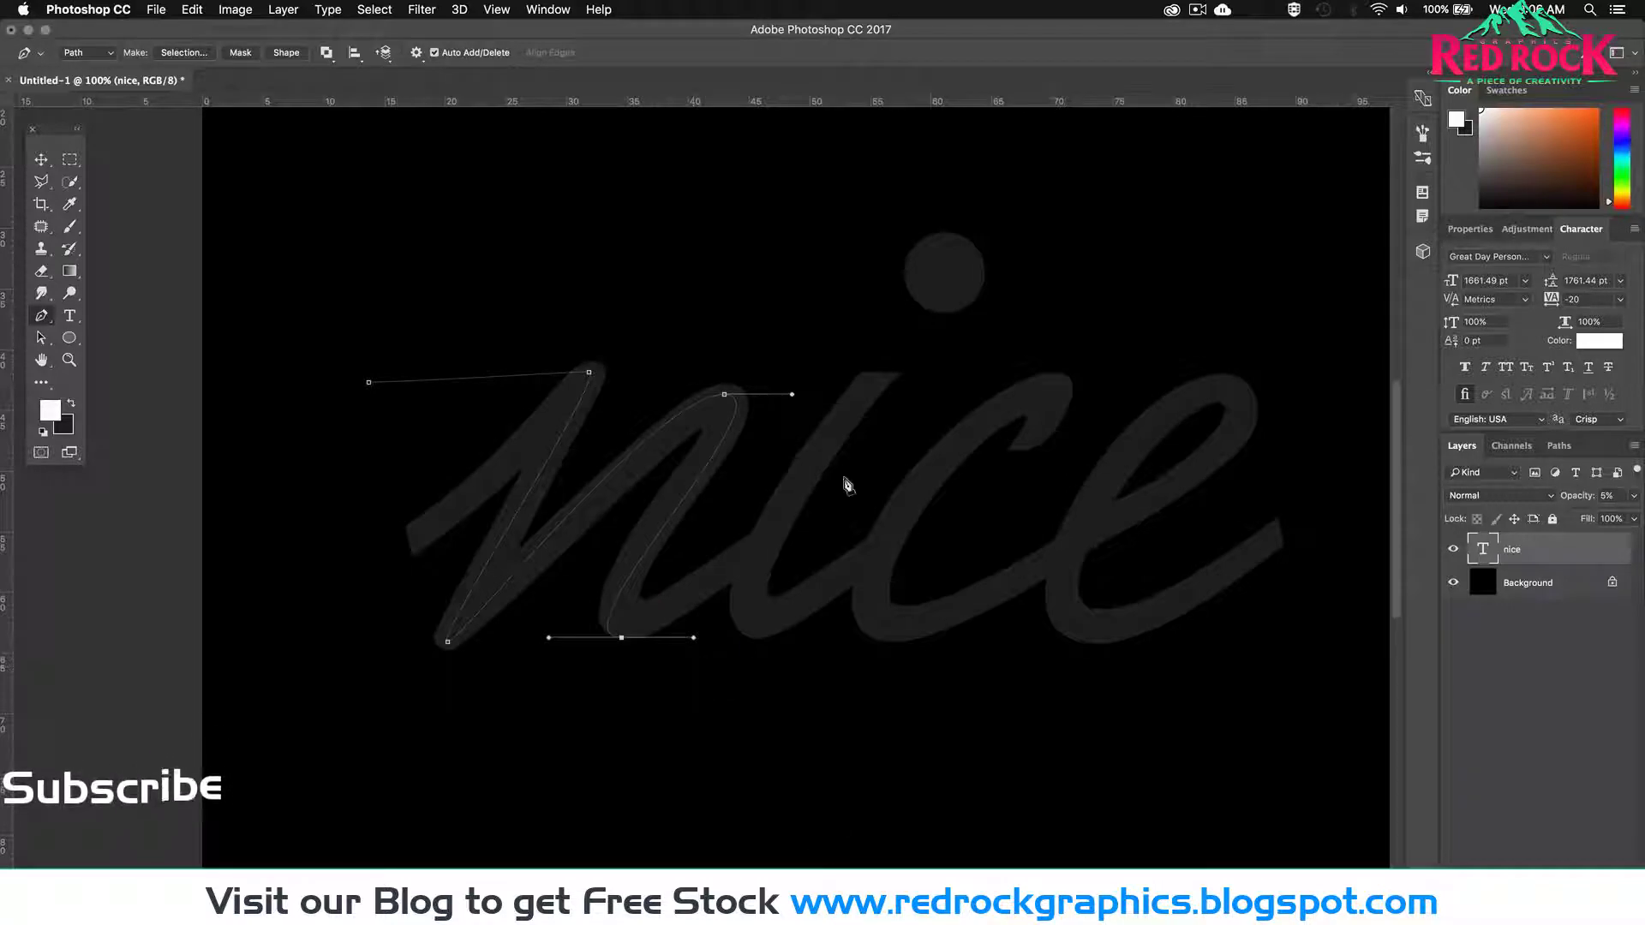
Step: Continue the path through the letter i, folding the handle at its top back down for a sharp turn
{"action": "left_click_drag", "start_coordinate": [873, 394], "coordinate": [902, 393]}
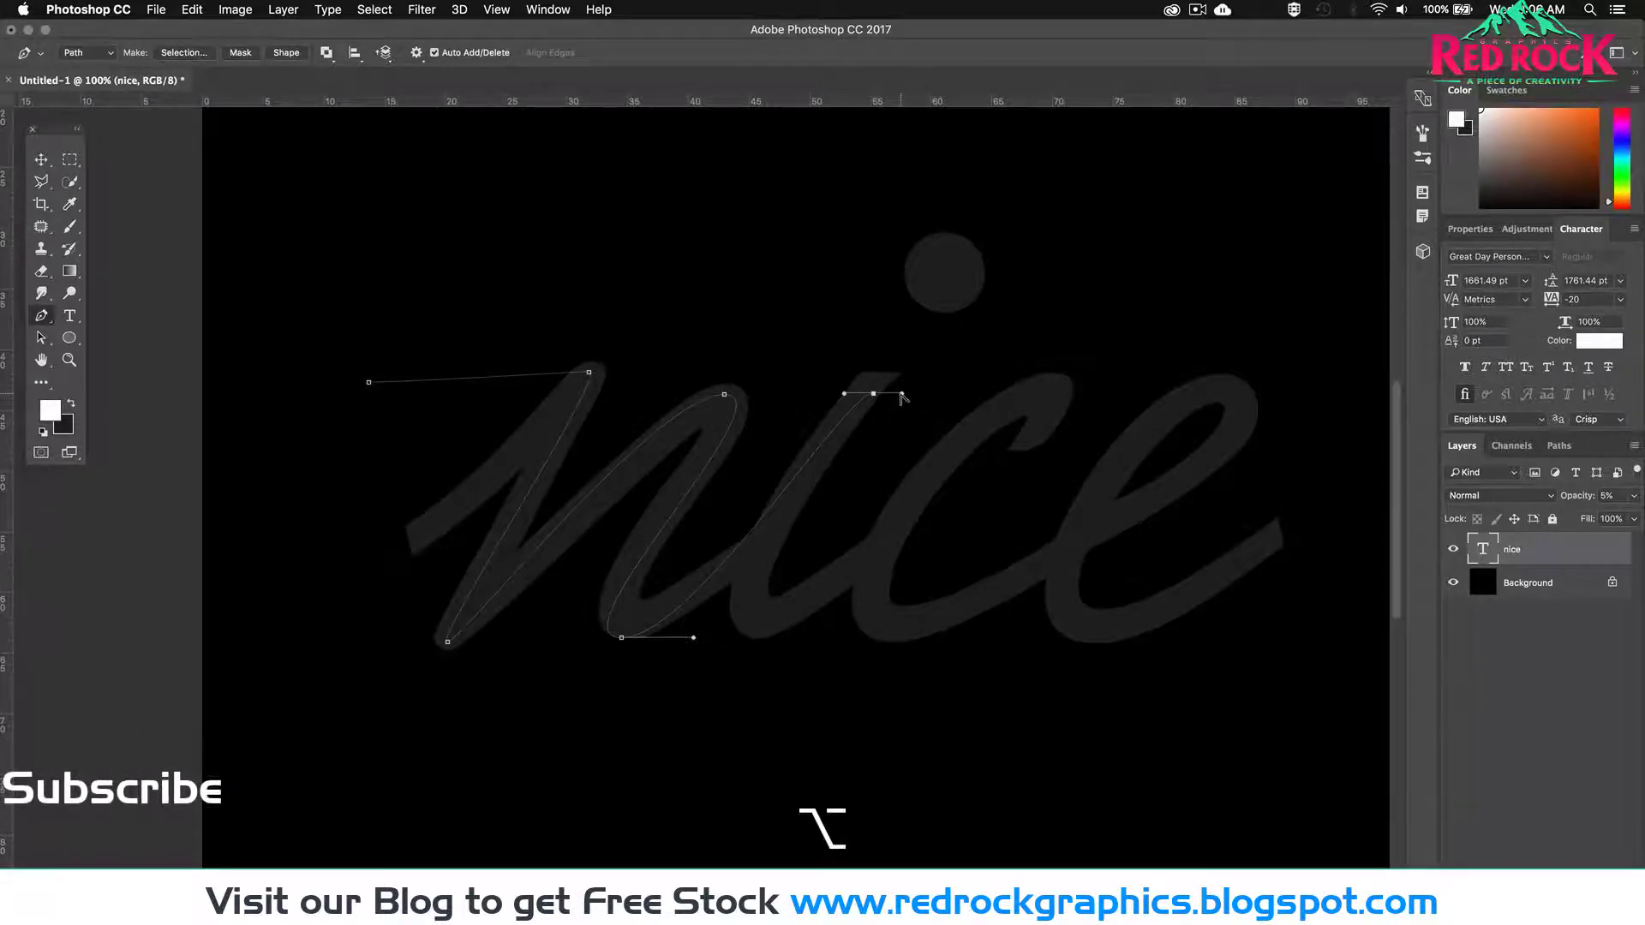
{"action": "left_click_drag", "start_coordinate": [901, 394], "coordinate": [852, 419]}
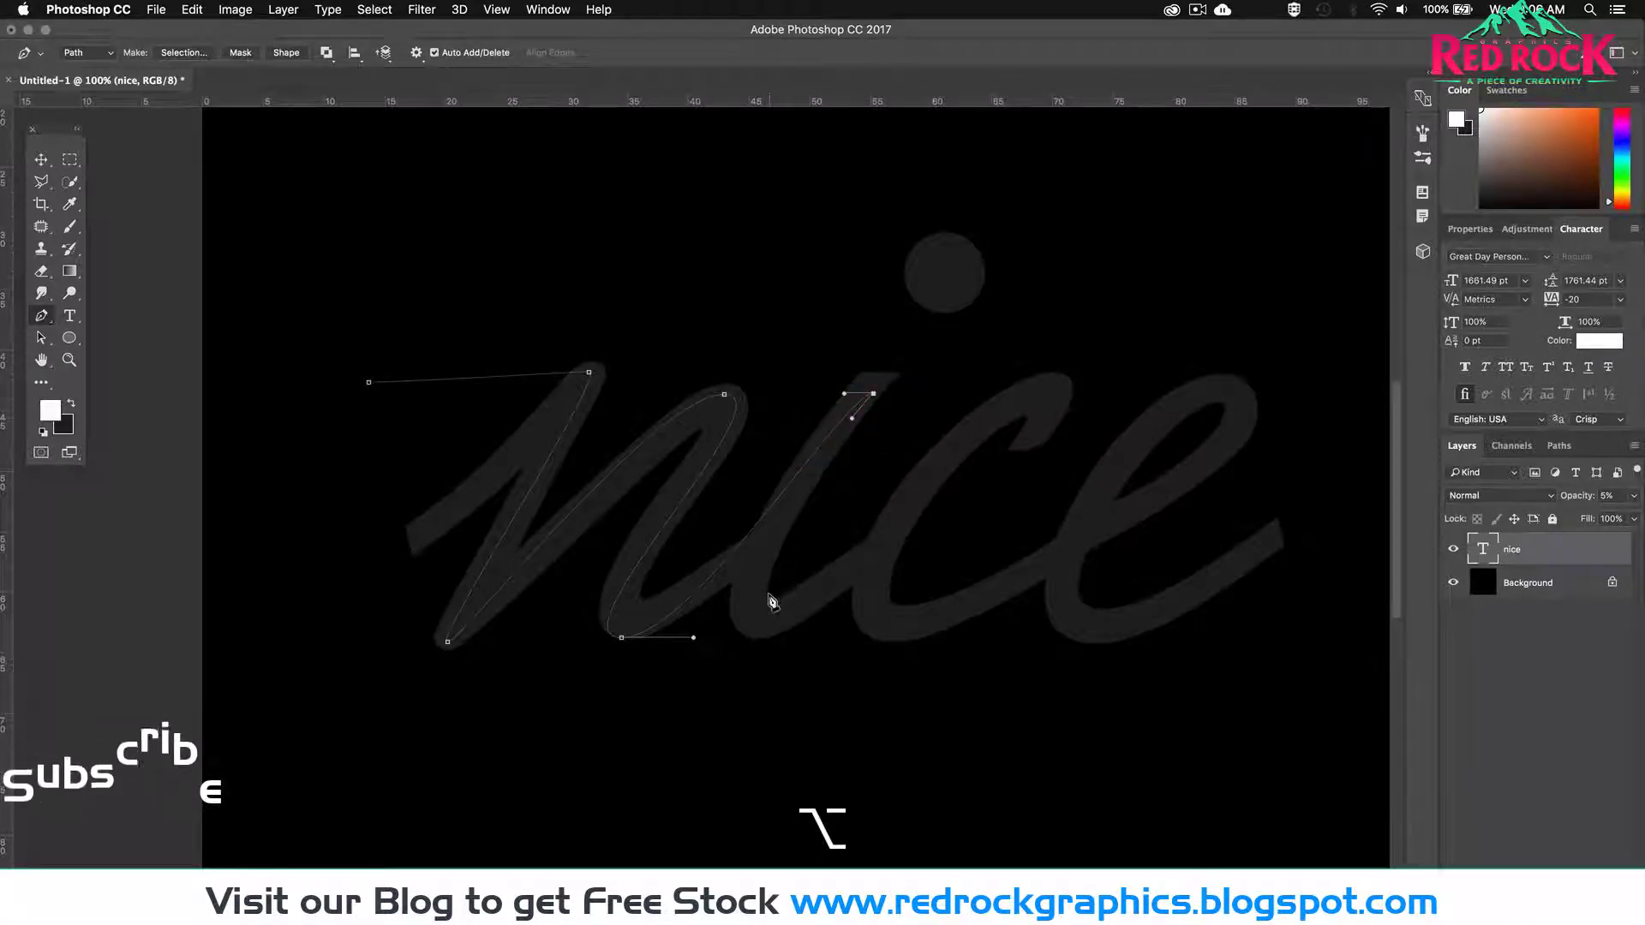
{"action": "left_click", "coordinate": [760, 636], "text": "shift"}
{"action": "left_click_drag", "start_coordinate": [761, 638], "coordinate": [831, 658]}
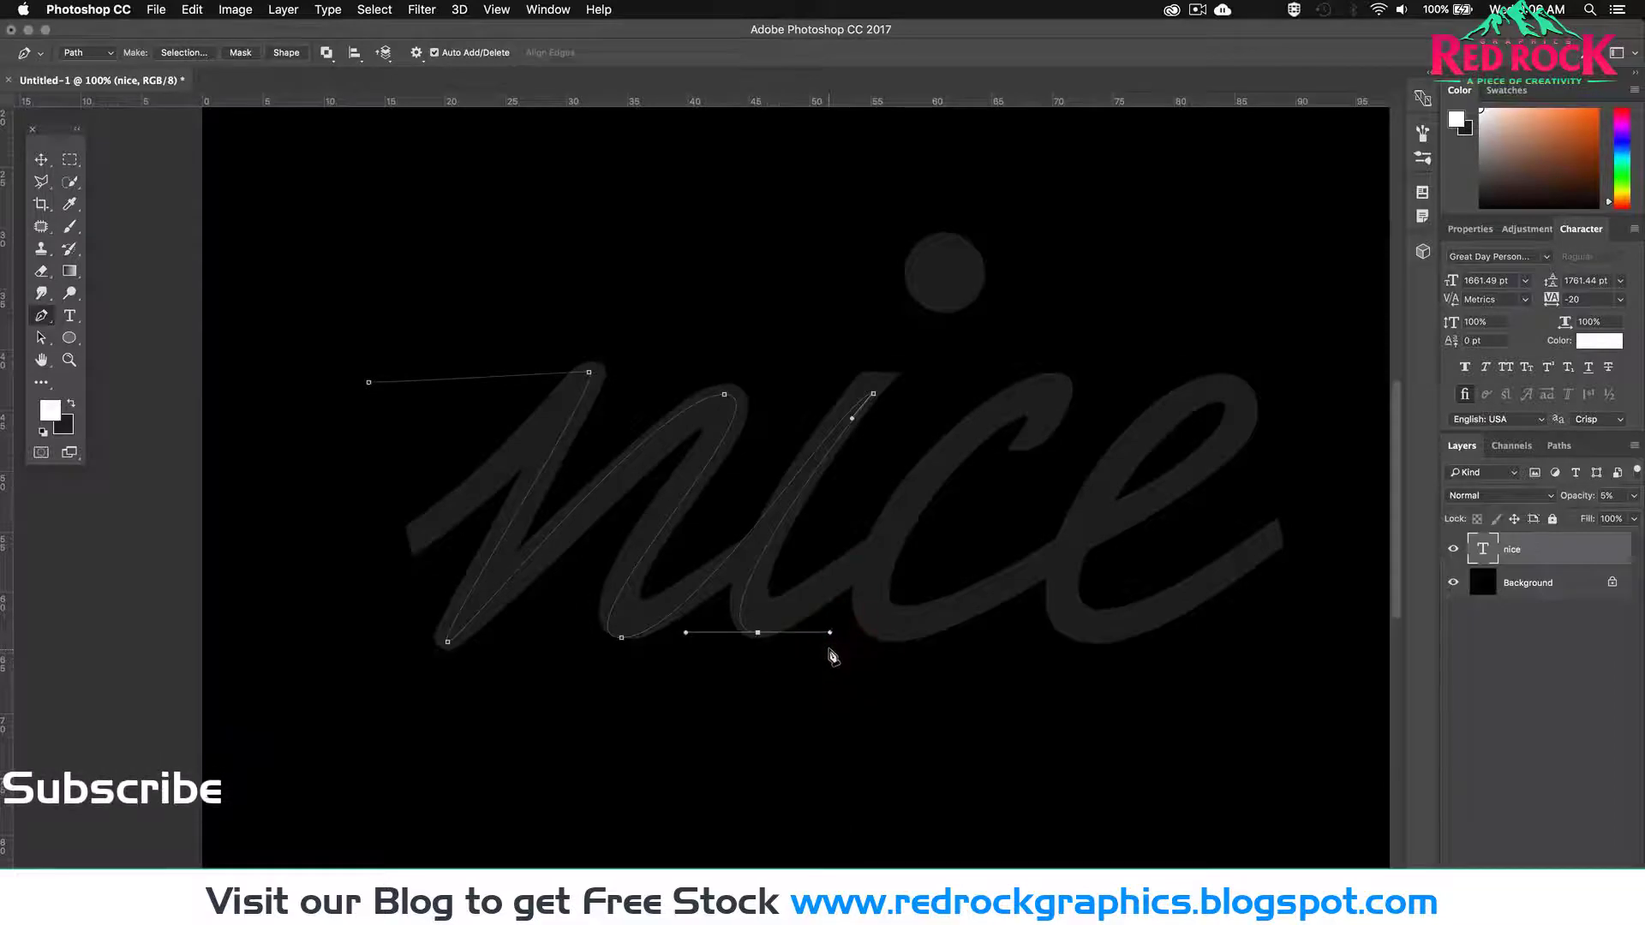
Step: Continue the path around the letter c, looping back over its top and ending where it meets the e
{"action": "left_click_drag", "start_coordinate": [1051, 392], "coordinate": [1142, 417]}
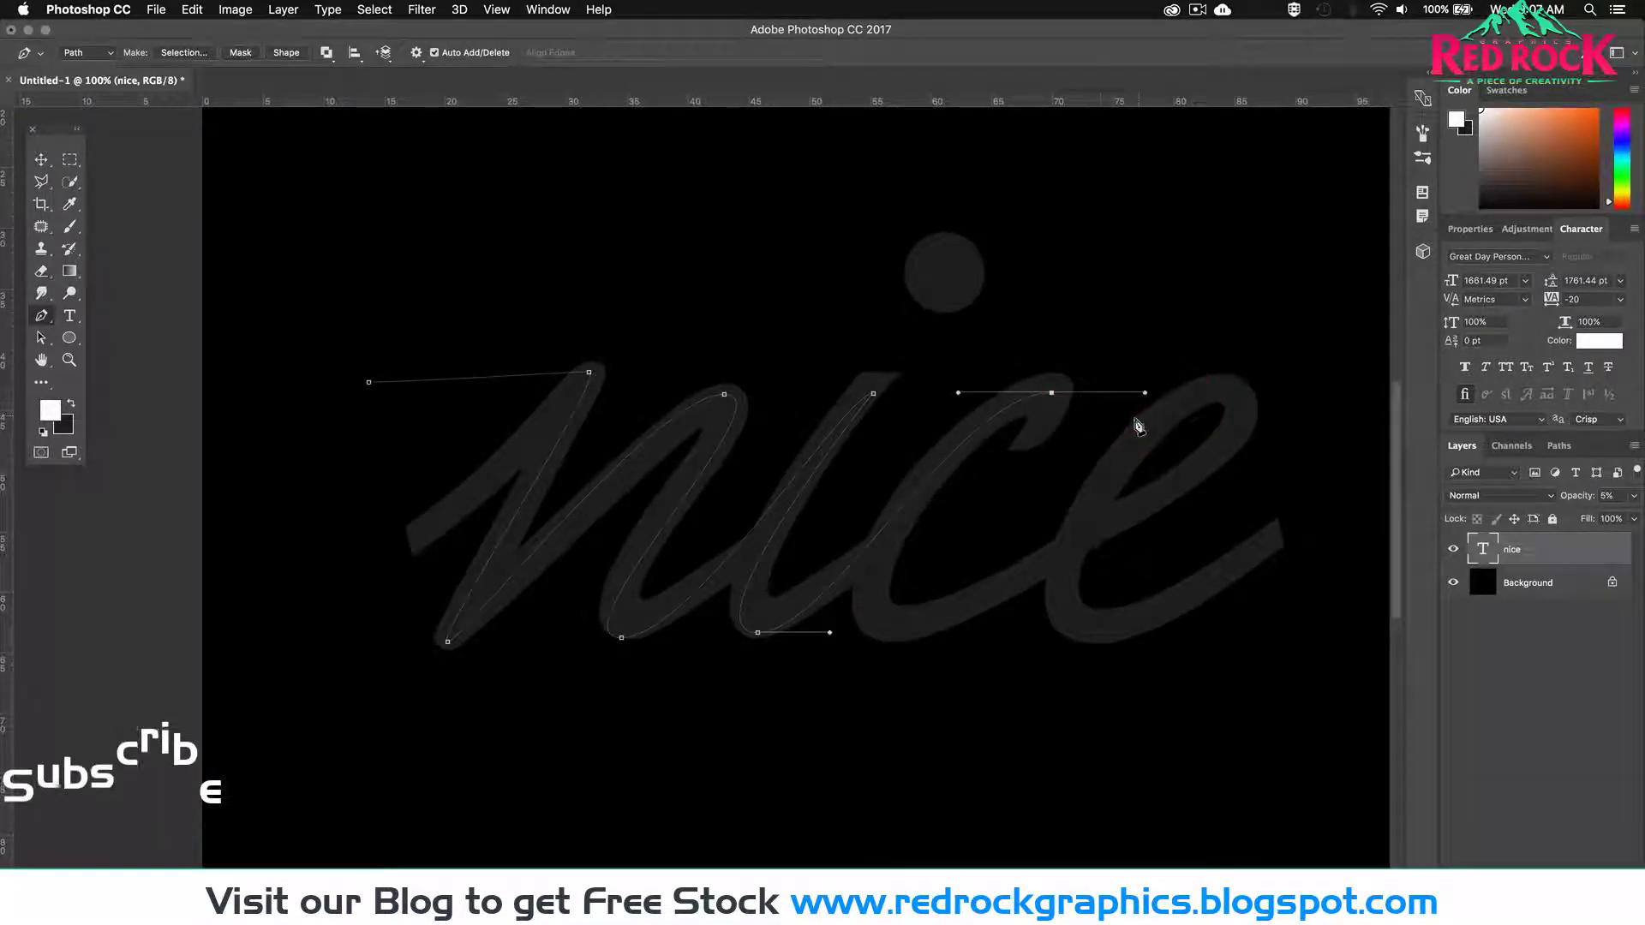
{"action": "left_click", "coordinate": [982, 531], "text": "shift"}
{"action": "left_click_drag", "start_coordinate": [1025, 400], "coordinate": [940, 403]}
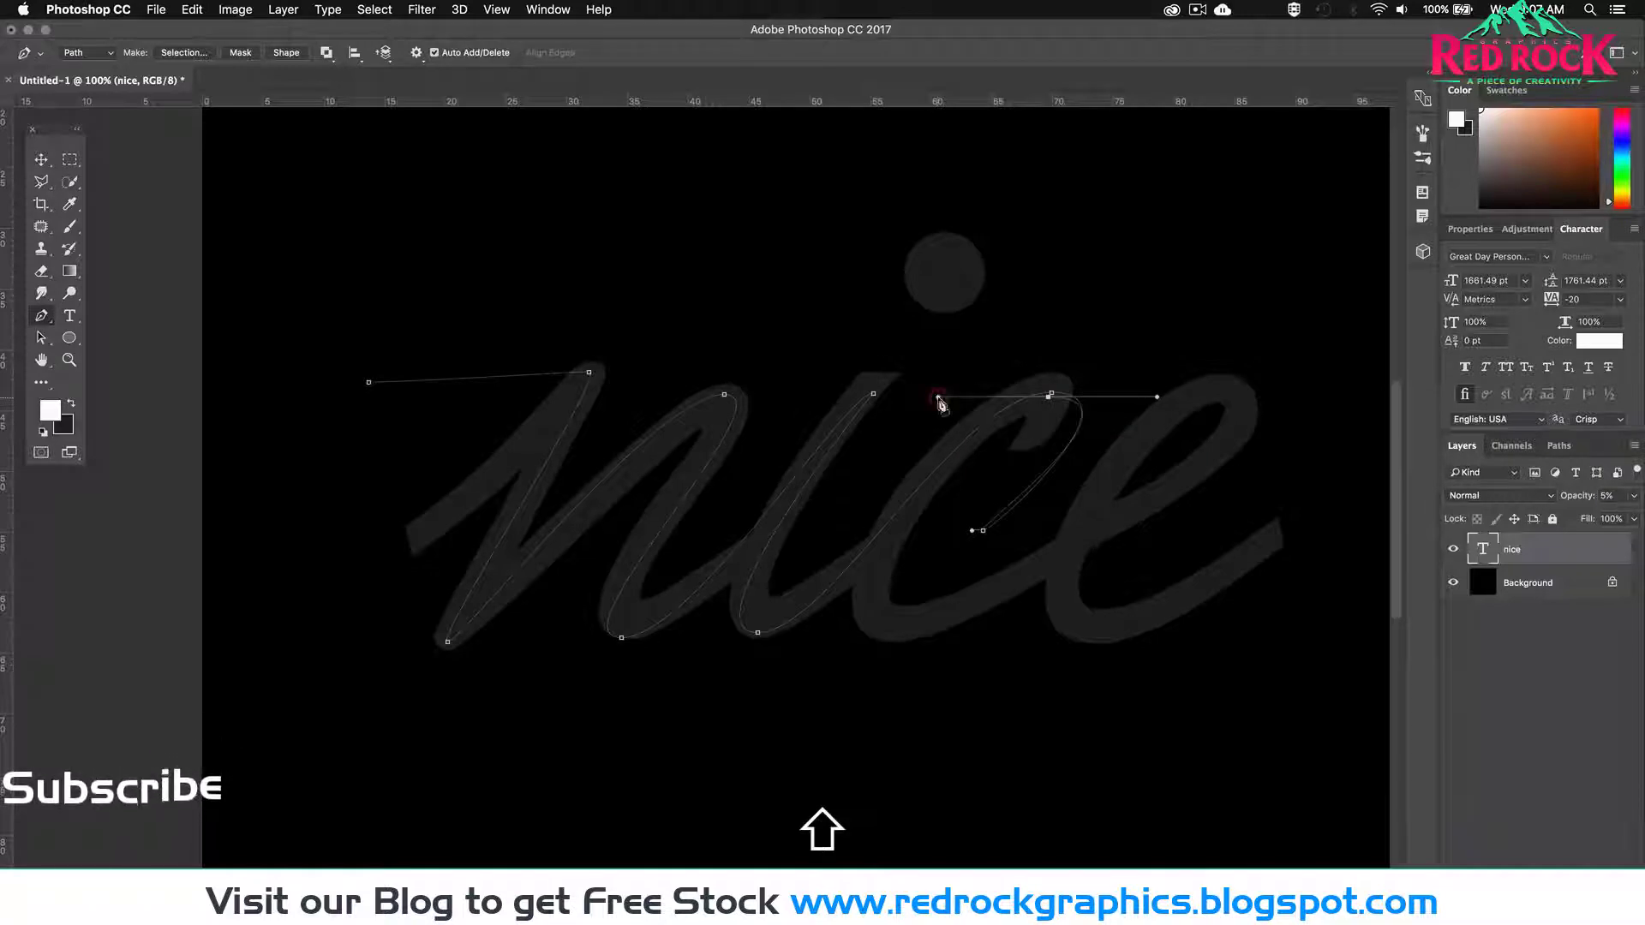
{"action": "left_click_drag", "start_coordinate": [900, 629], "coordinate": [1005, 638]}
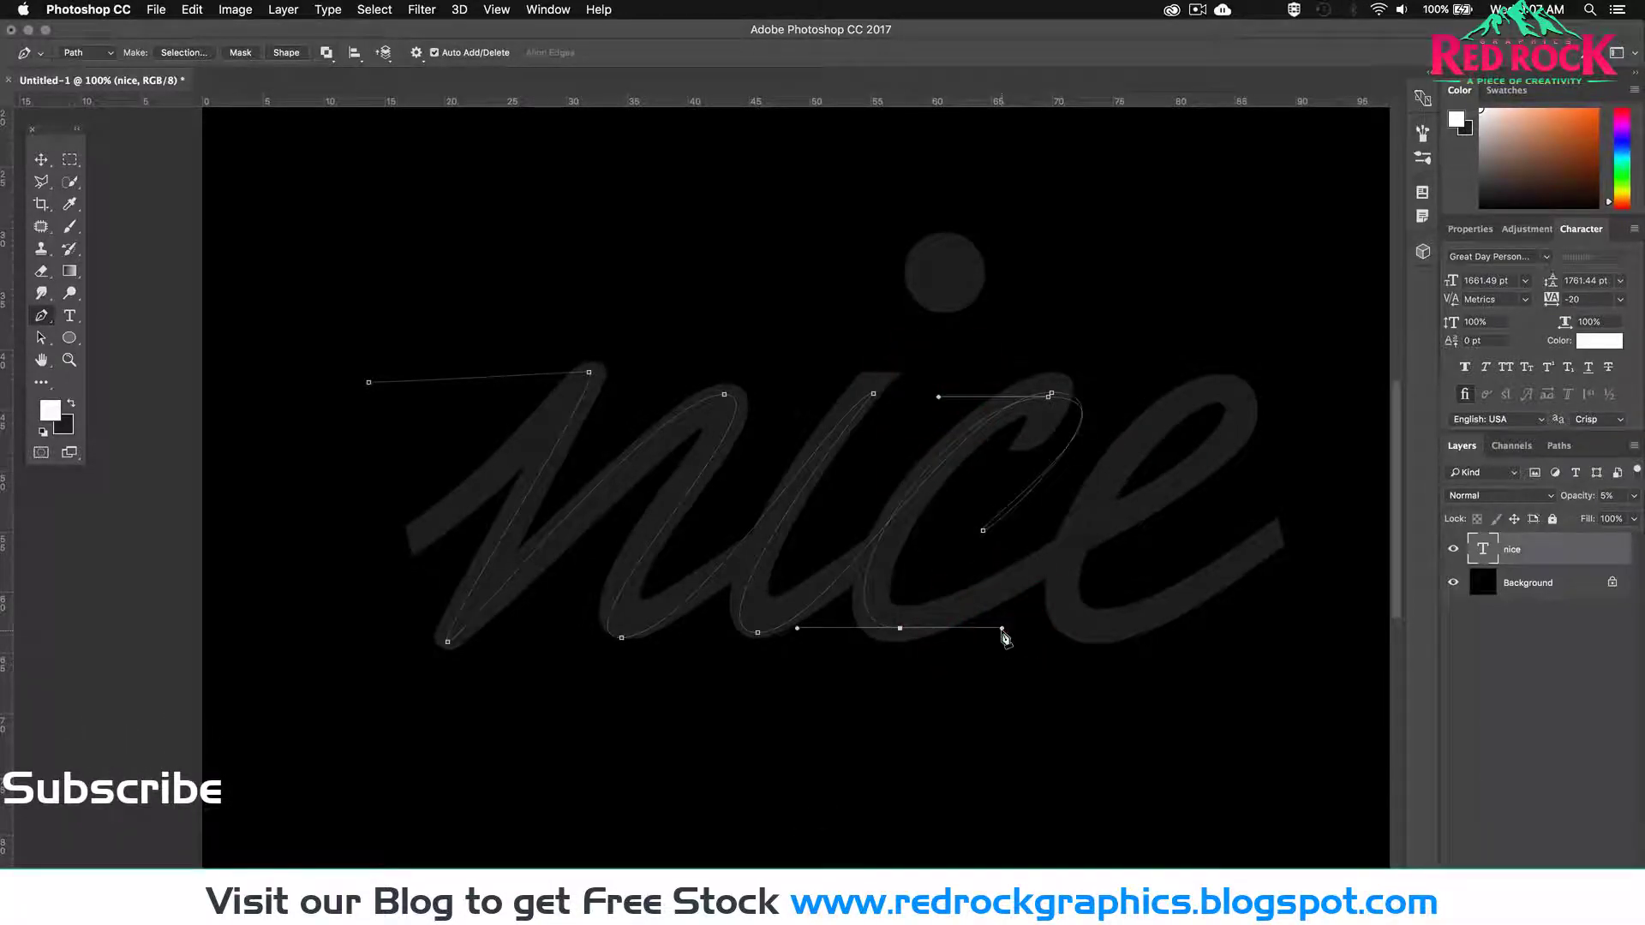
{"action": "left_click_drag", "start_coordinate": [1103, 516], "coordinate": [1108, 507]}
{"action": "left_click_drag", "start_coordinate": [1002, 628], "coordinate": [966, 629]}
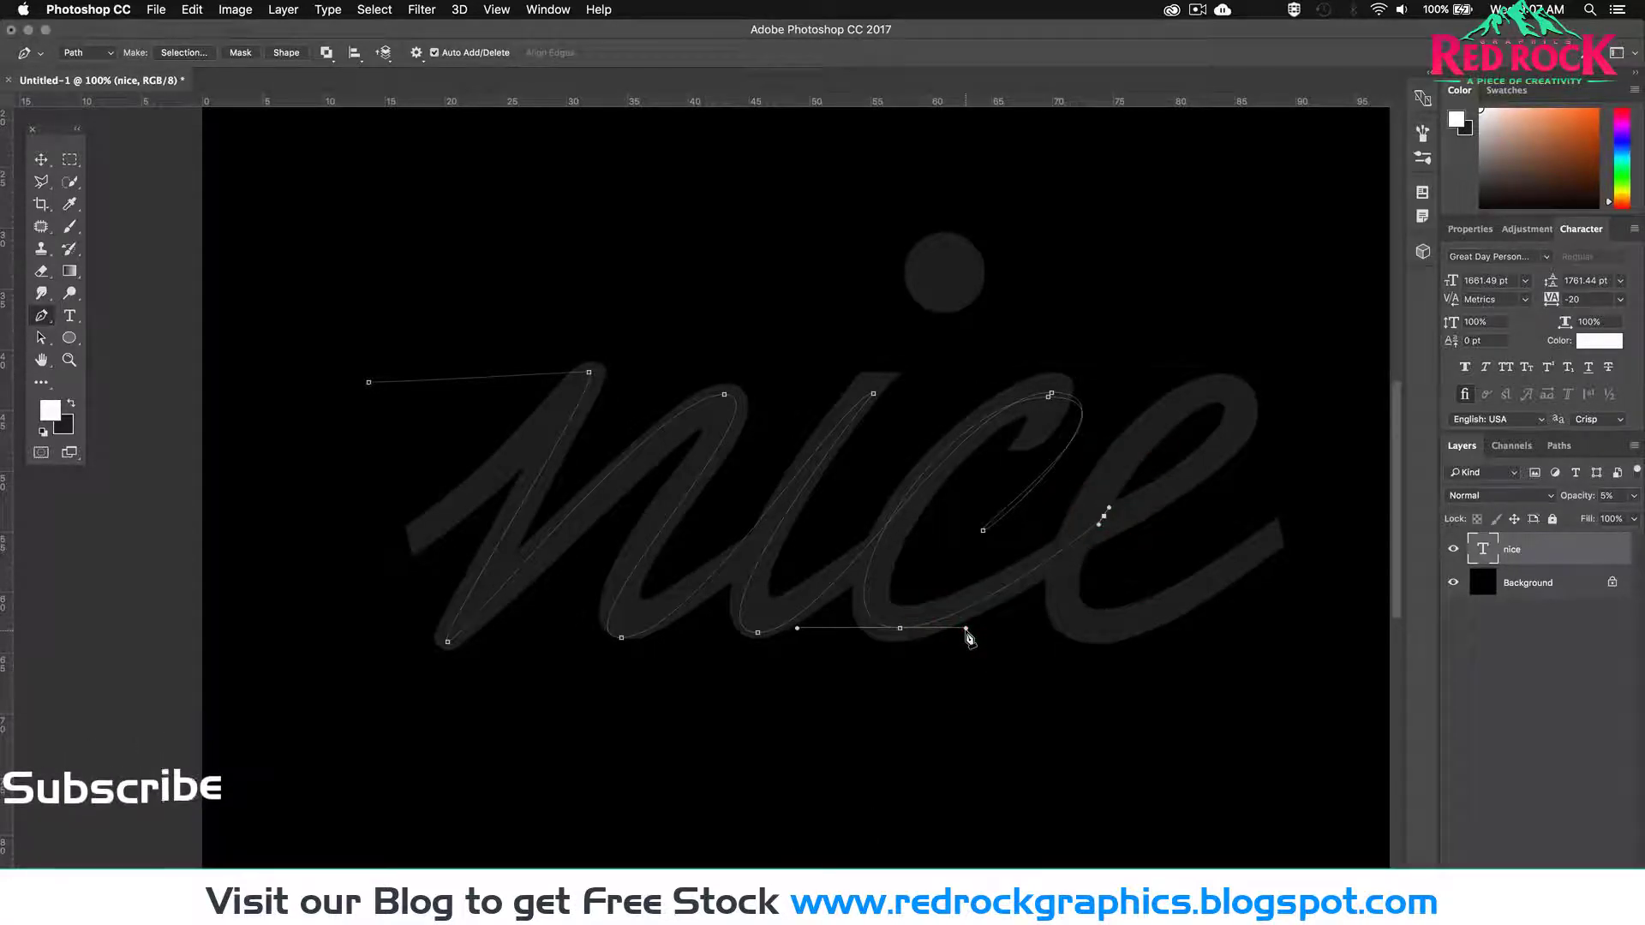
Step: Lower the starting anchor of the n's lead-in stroke and tilt the handles at the letter's first peak to curve it
{"action": "left_click", "coordinate": [585, 373], "text": "super"}
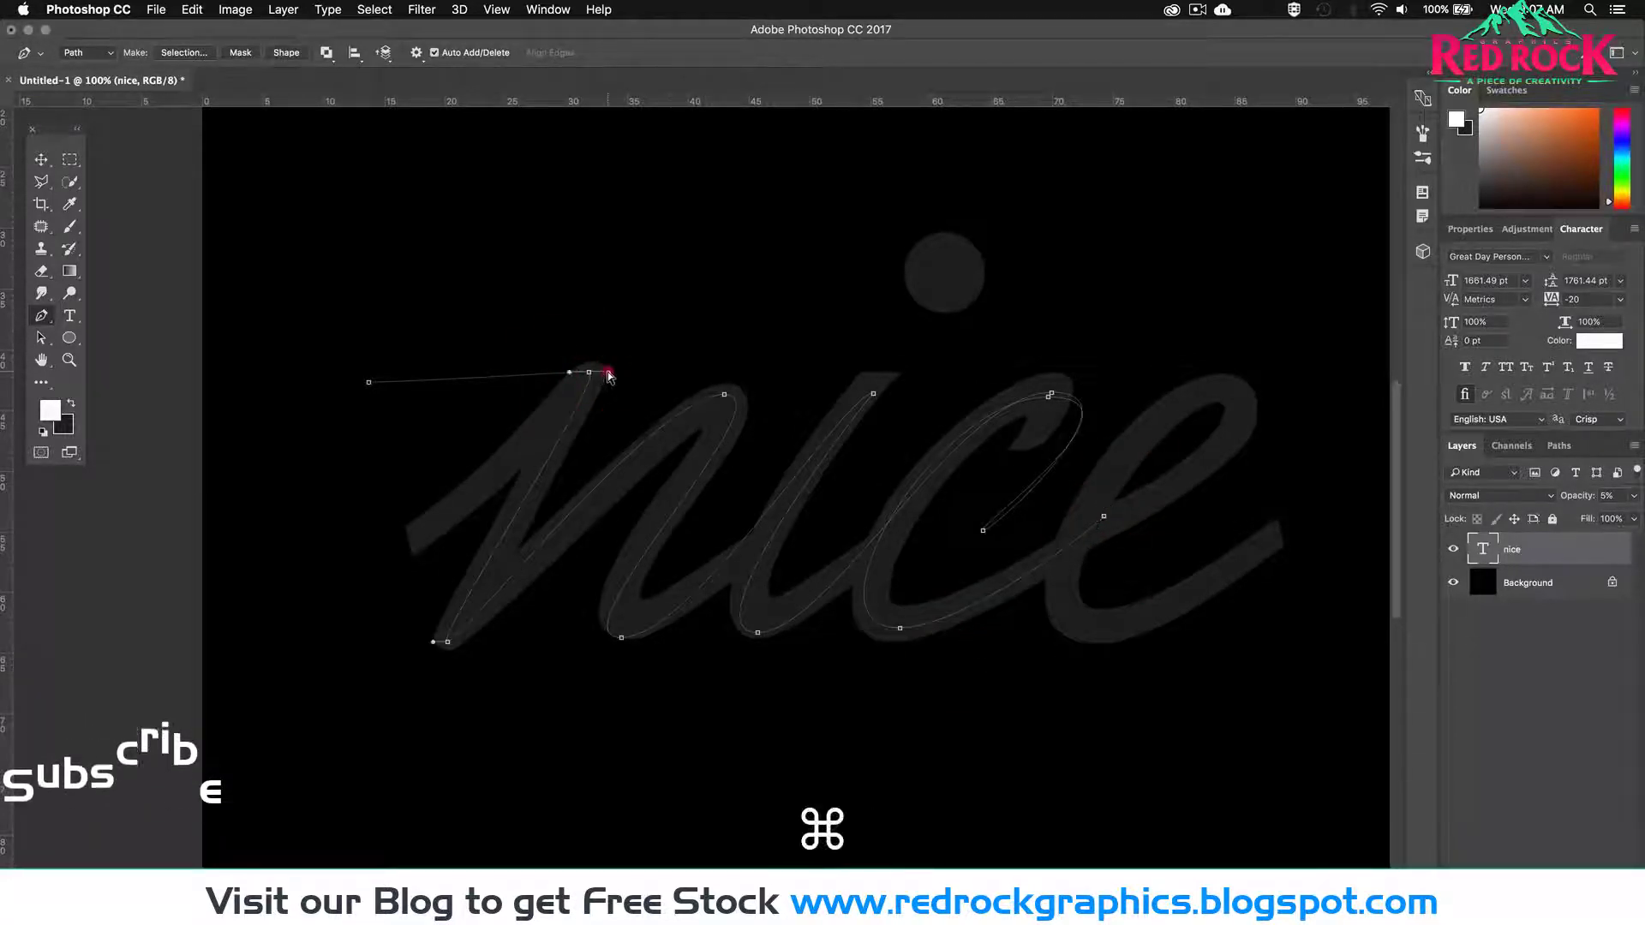
{"action": "left_click_drag", "start_coordinate": [369, 383], "coordinate": [369, 418]}
{"action": "mouse_move", "coordinate": [573, 359]}
{"action": "left_mouse_down"}
{"action": "mouse_move", "coordinate": [536, 339]}
{"action": "mouse_move", "coordinate": [567, 349]}
{"action": "left_mouse_up"}
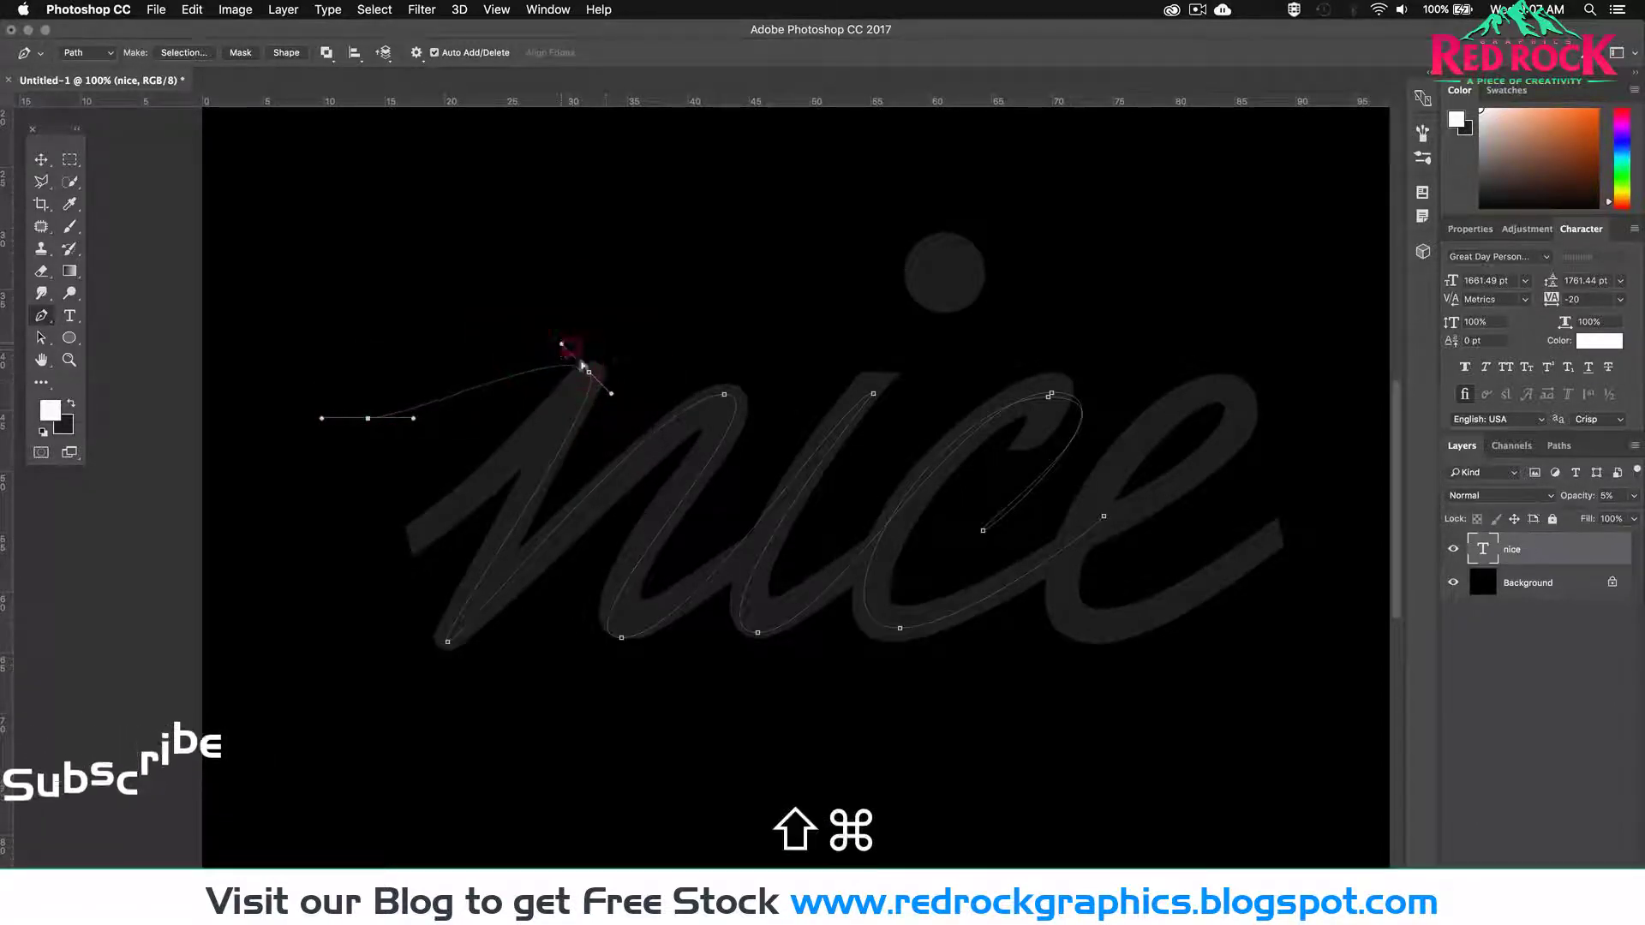
{"action": "left_click", "coordinate": [618, 398], "text": "super"}
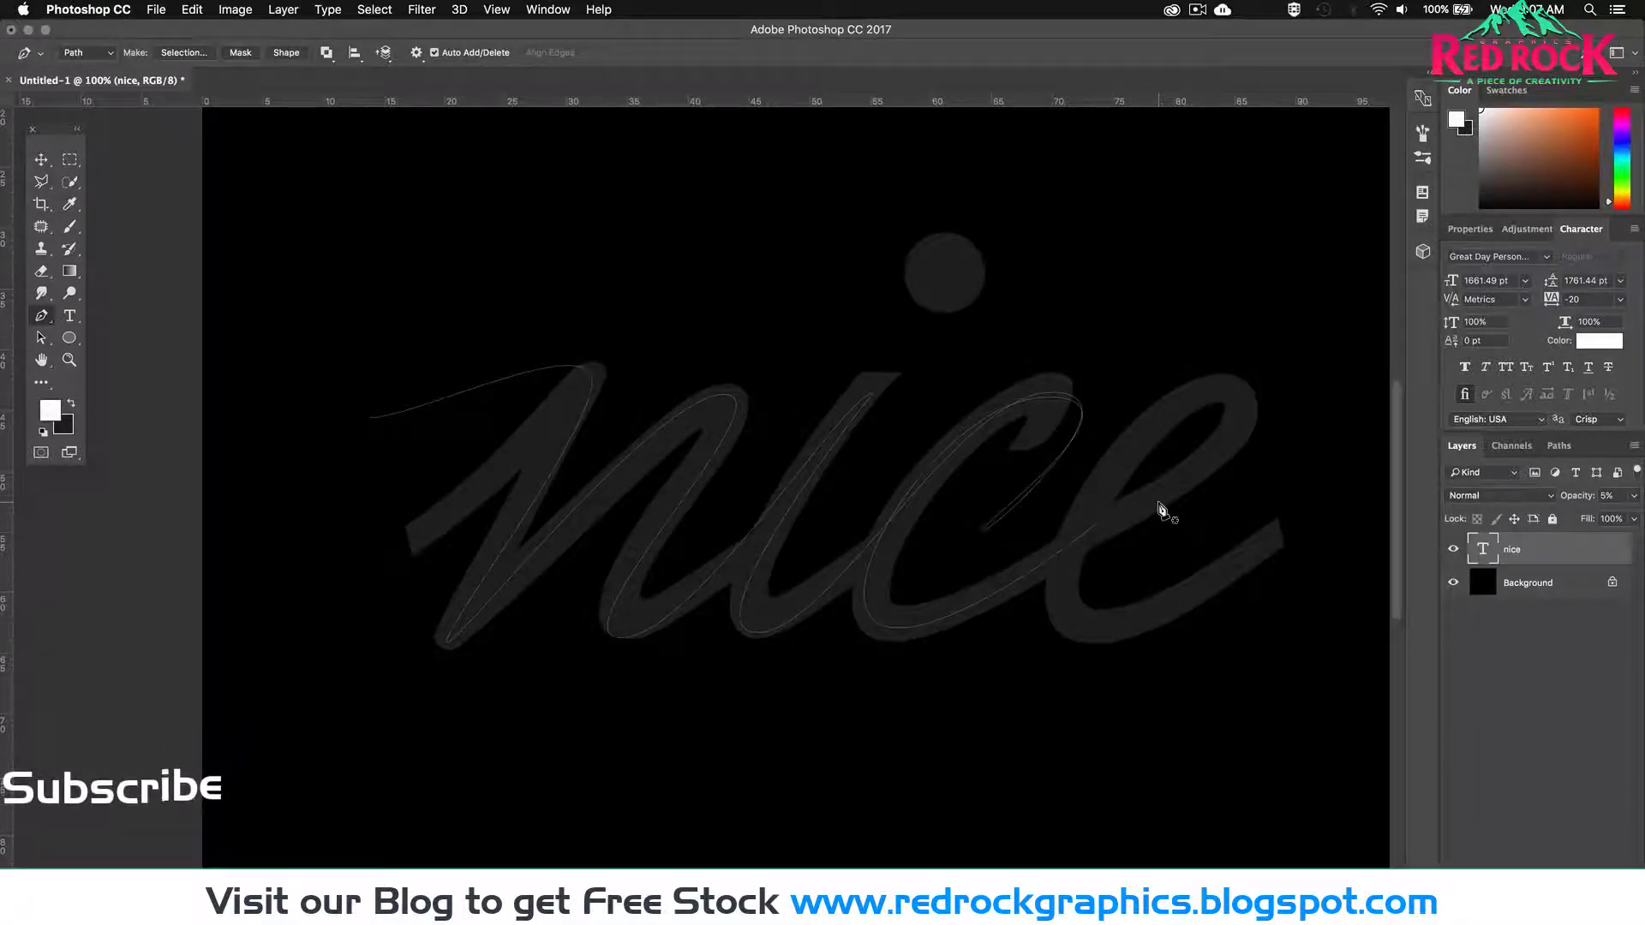
Step: Trace the letter e as a separate path, from its crossbar over the loop to an upward exit stroke
{"action": "left_click", "coordinate": [1156, 357], "text": "super"}
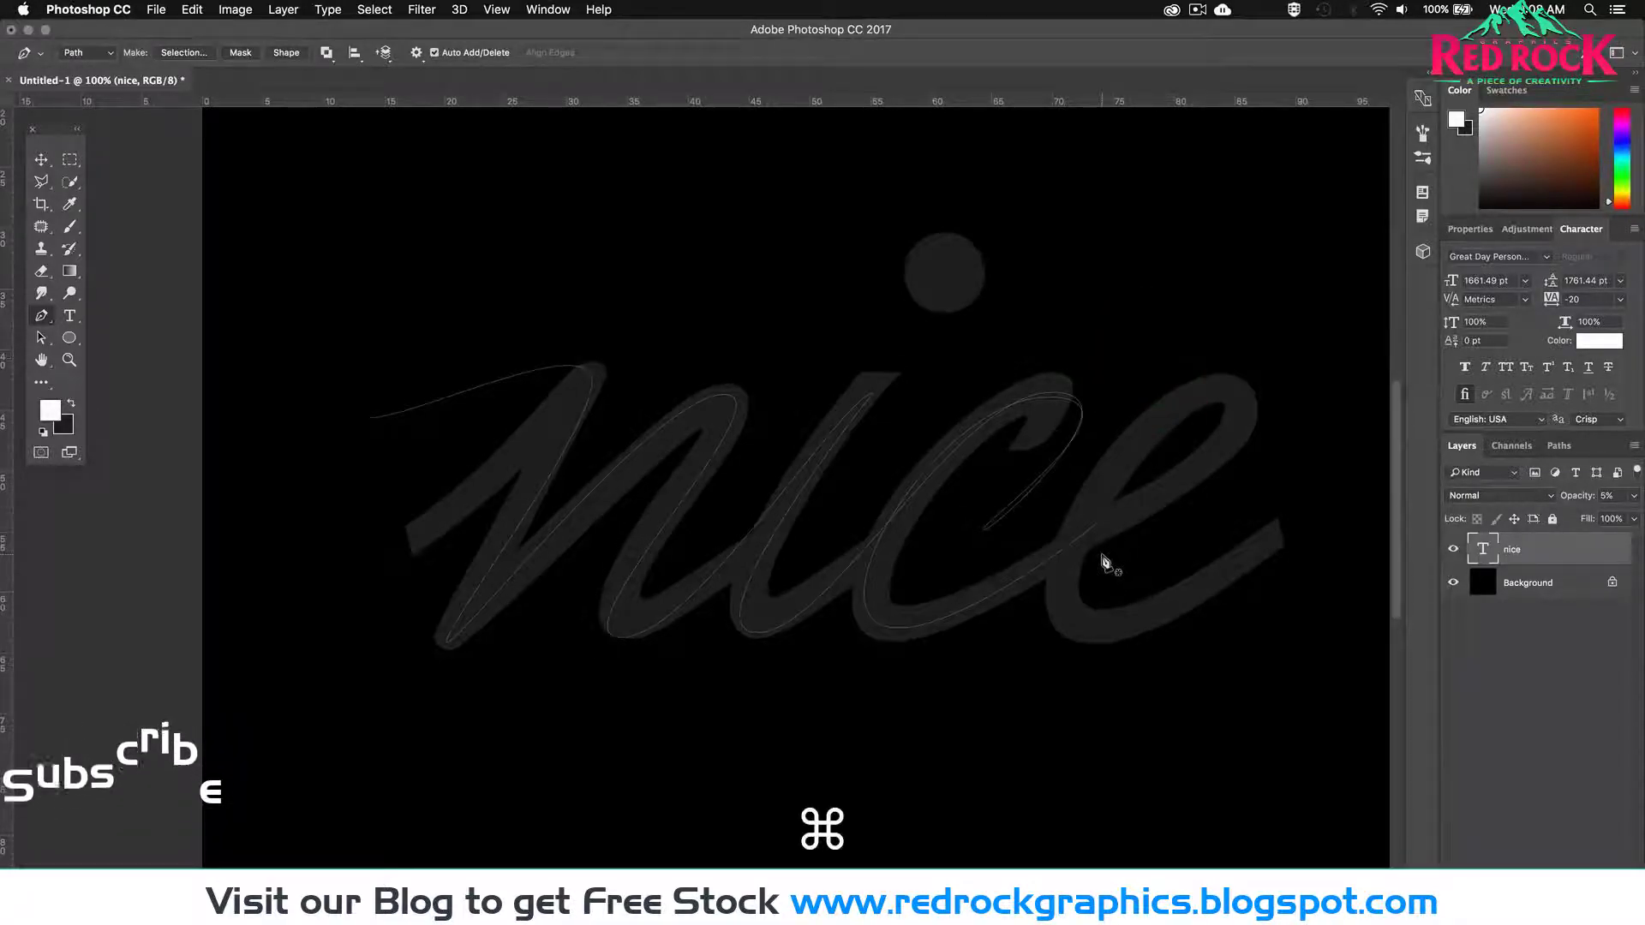
{"action": "left_click_drag", "start_coordinate": [1058, 539], "coordinate": [1089, 536]}
{"action": "left_click_drag", "start_coordinate": [1163, 393], "coordinate": [1162, 391]}
{"action": "left_click_drag", "start_coordinate": [1089, 537], "coordinate": [1131, 555]}
{"action": "left_click_drag", "start_coordinate": [1088, 630], "coordinate": [1165, 649]}
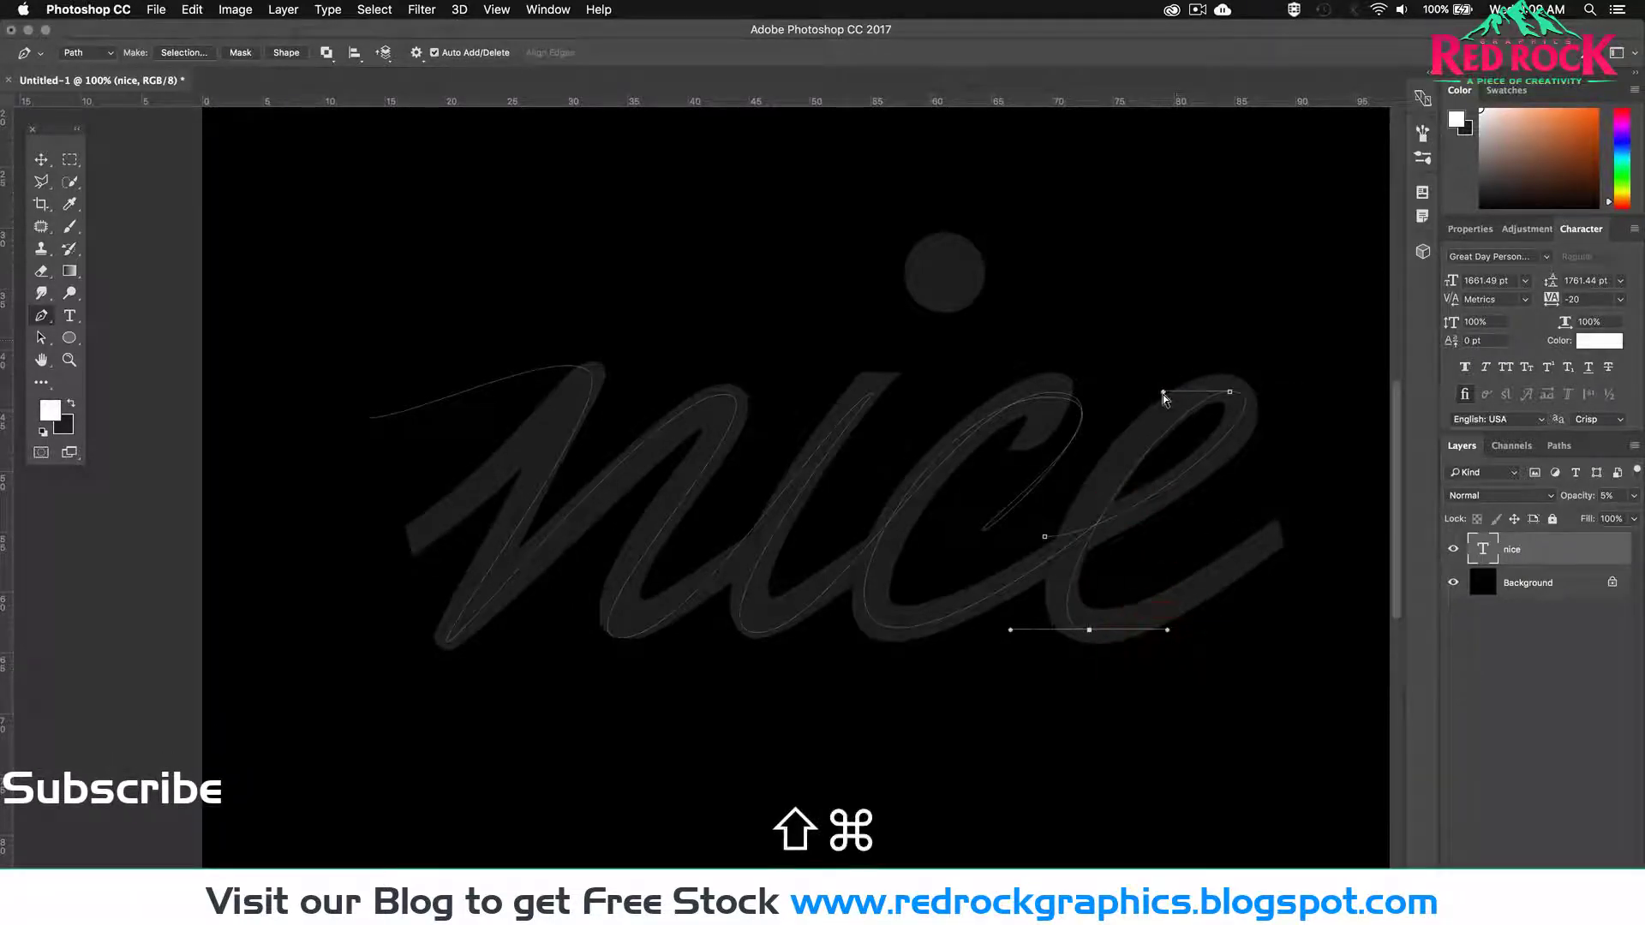
{"action": "left_click_drag", "start_coordinate": [1163, 393], "coordinate": [1119, 391]}
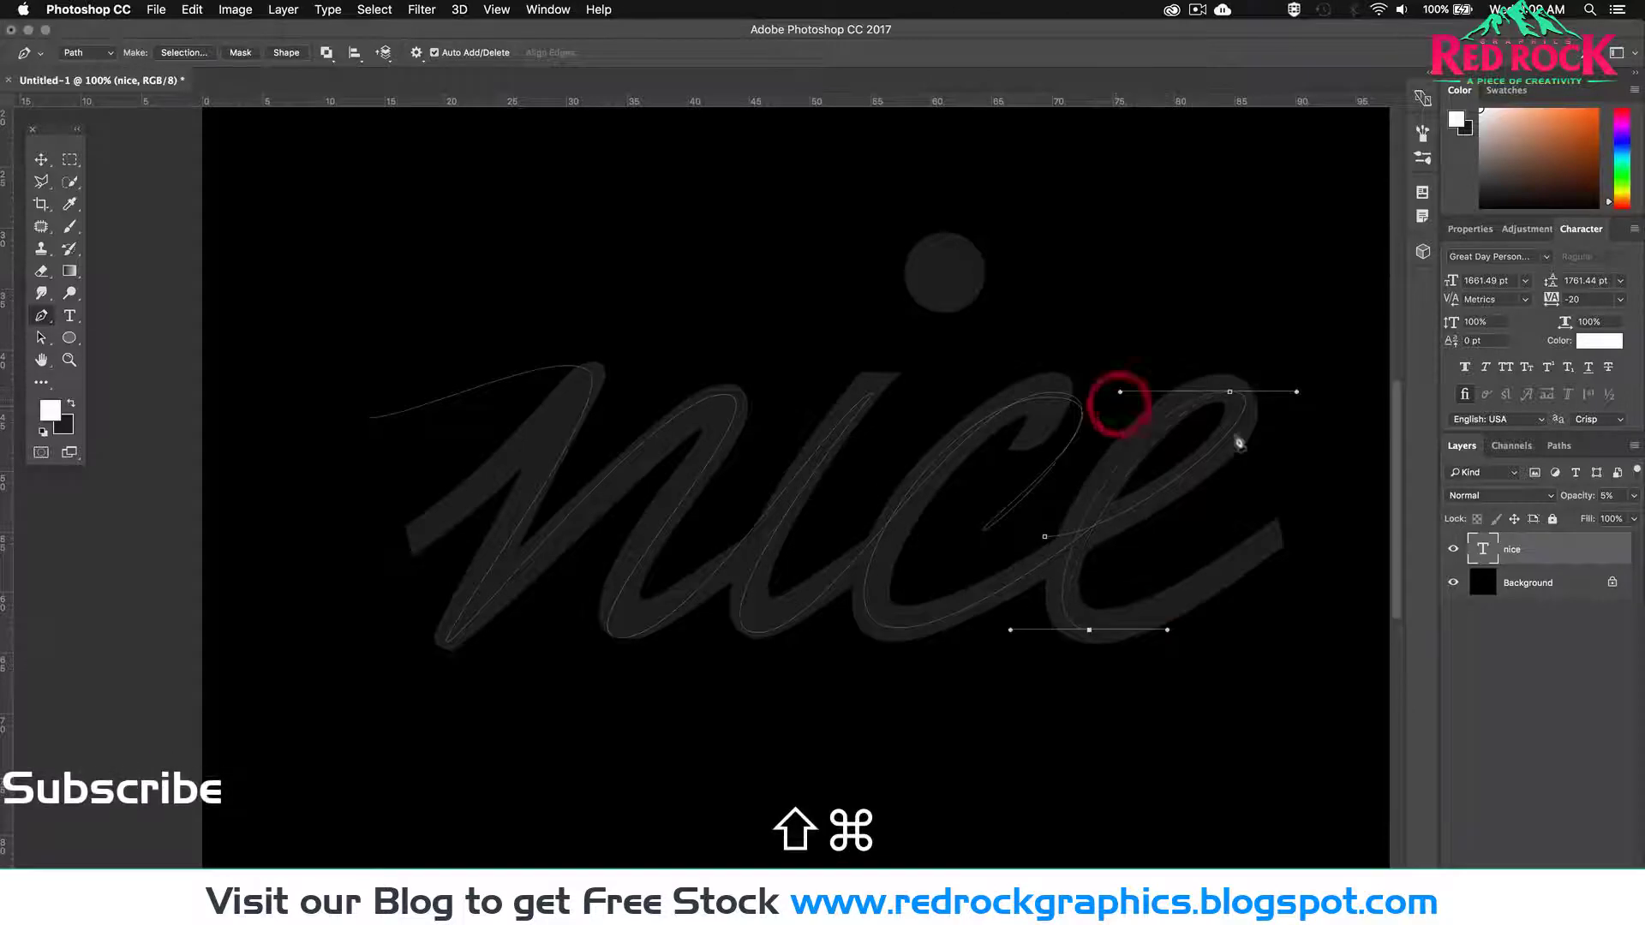
{"action": "mouse_move", "coordinate": [1350, 466]}
{"action": "left_mouse_down"}
{"action": "mouse_move", "coordinate": [1365, 435]}
{"action": "mouse_move", "coordinate": [1348, 468]}
{"action": "left_mouse_up"}
{"action": "left_click", "coordinate": [1356, 451], "text": "super"}
Step: Draw a short slanted line path above the i in place of its dot and hide the "nice" text layer
{"action": "left_click", "coordinate": [966, 353], "text": "super"}
{"action": "left_click", "coordinate": [909, 336], "text": "super"}
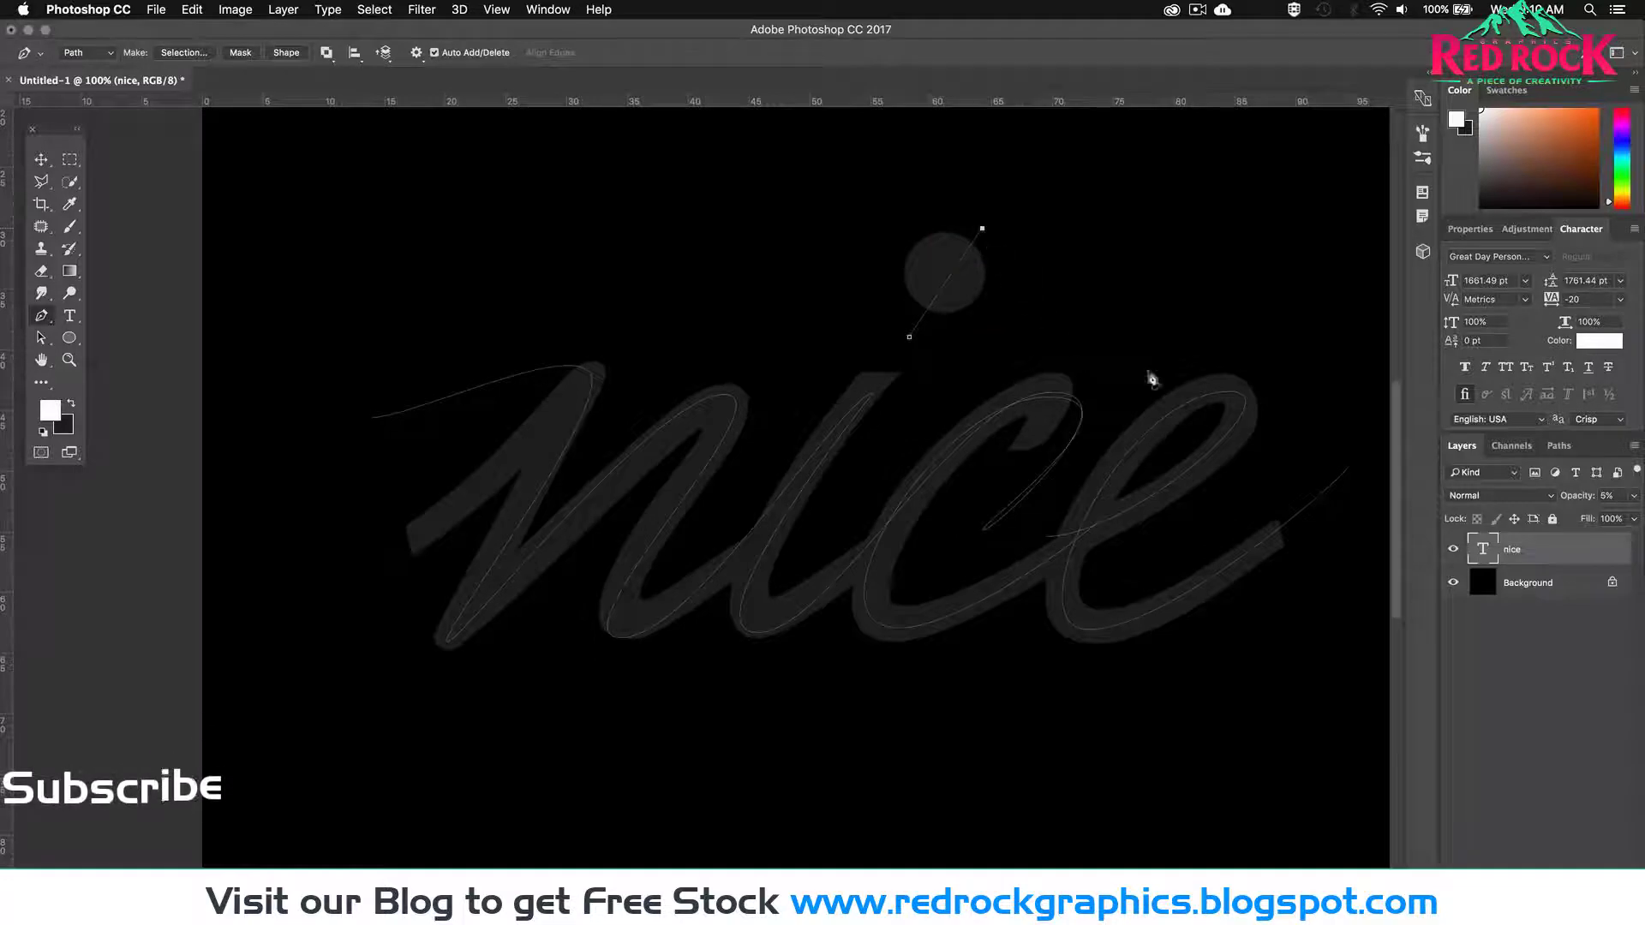
{"action": "left_click", "coordinate": [1453, 551]}
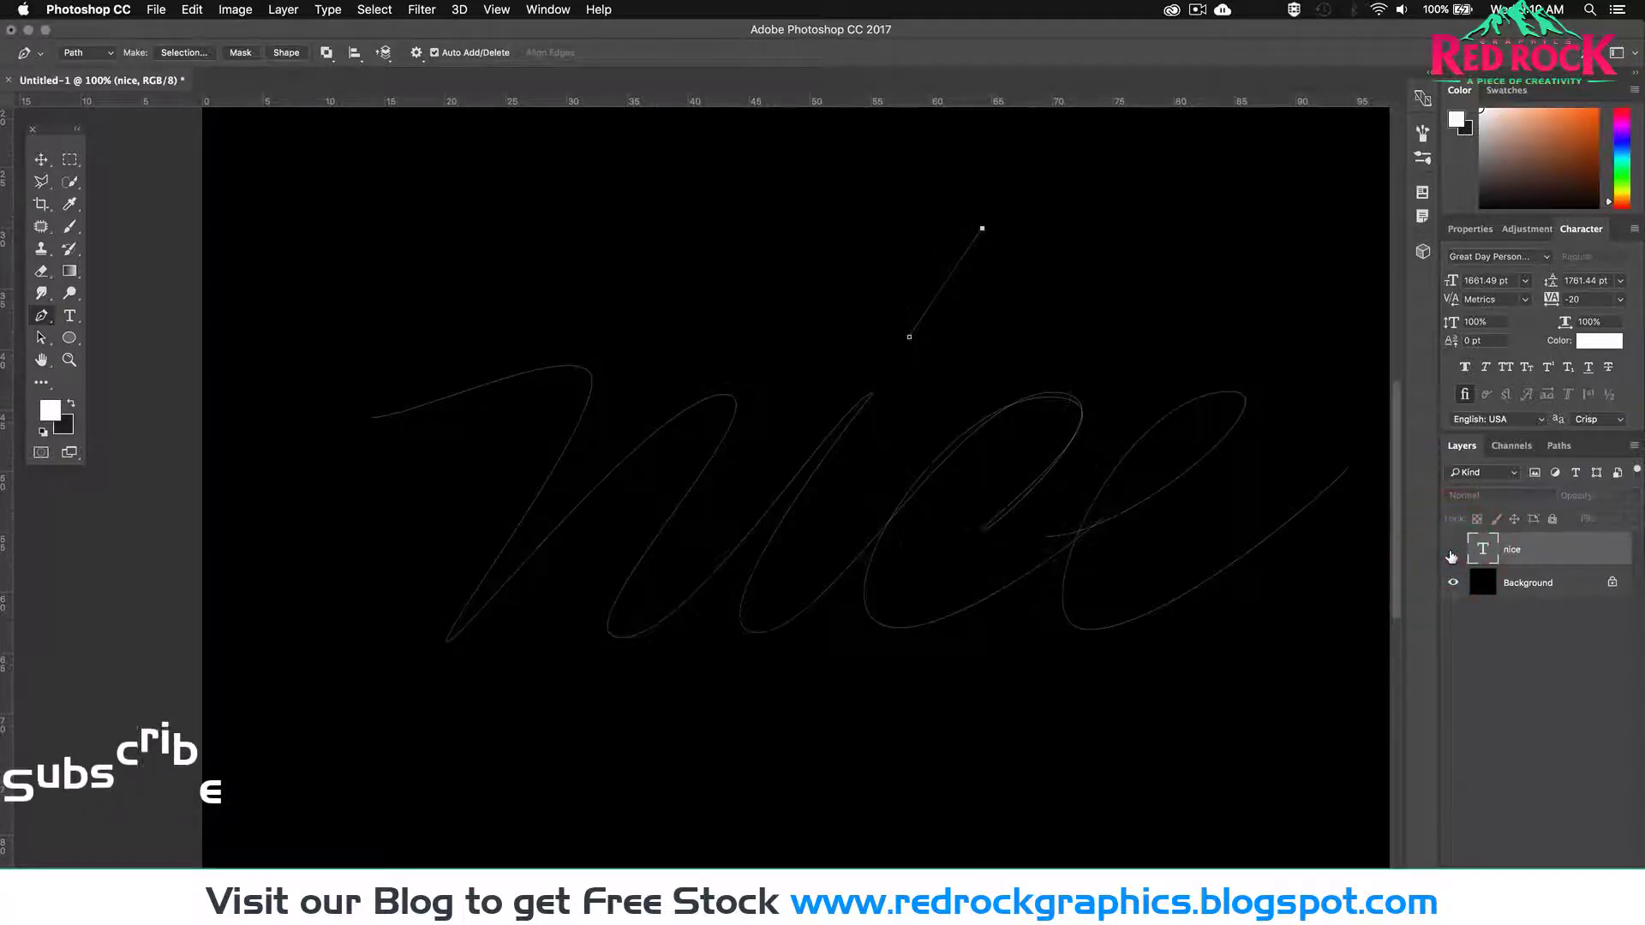
Step: Move the n's starting anchor slightly down and inward, and shift the upper end of the slanted line above the i
{"action": "left_click_drag", "start_coordinate": [1234, 477], "coordinate": [1123, 497]}
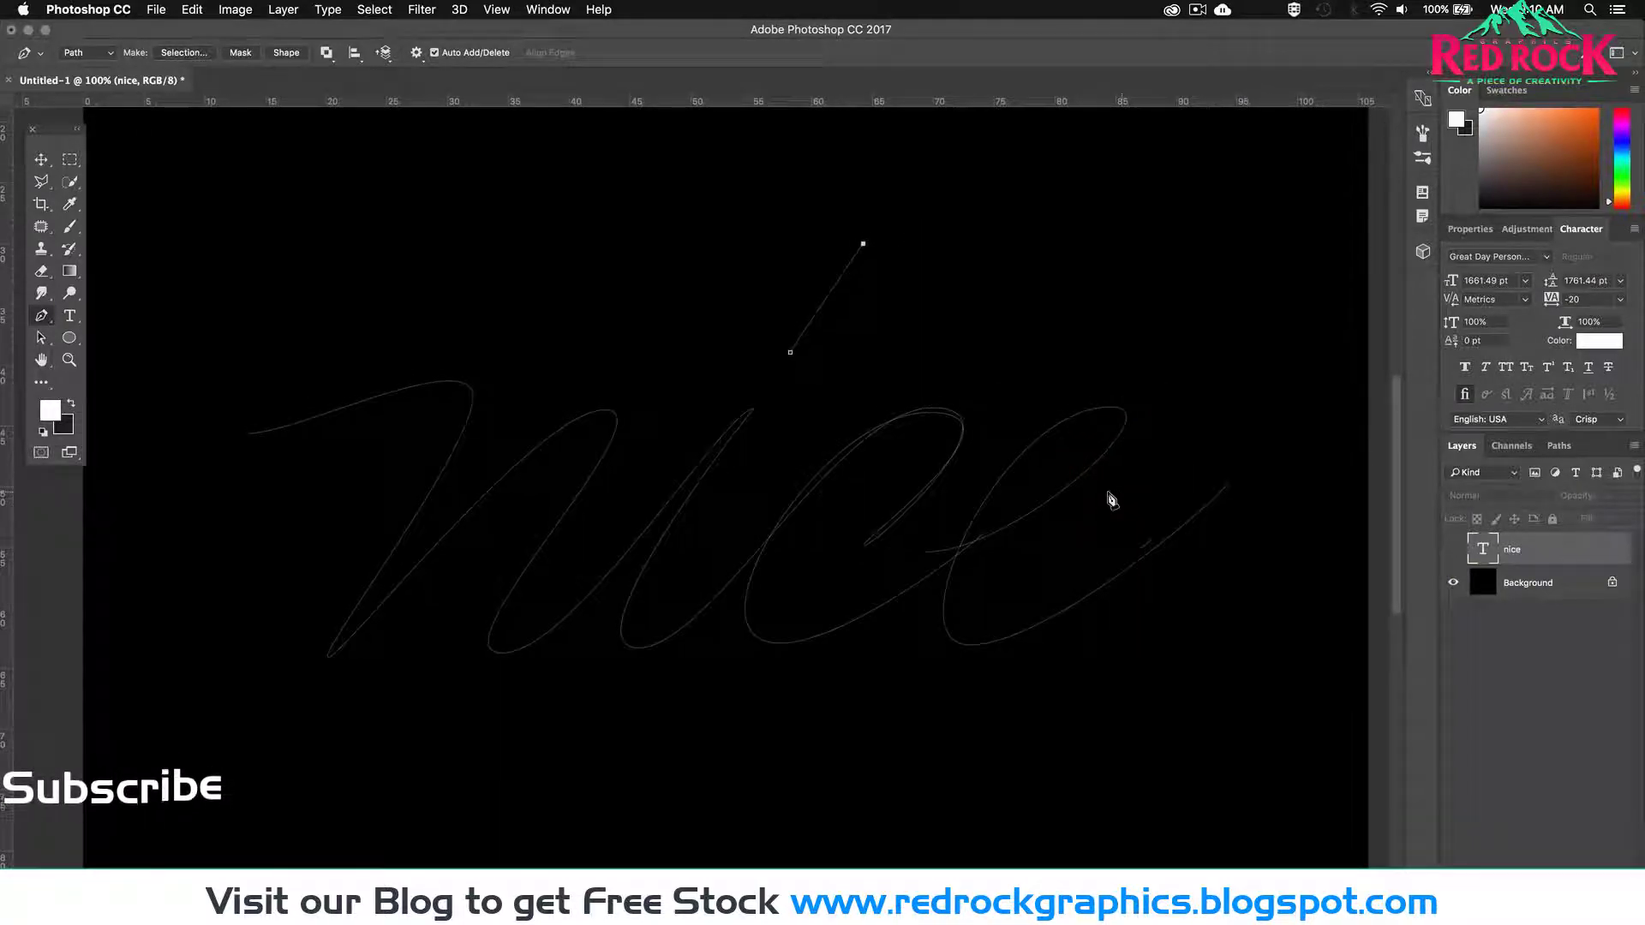
{"action": "left_click_drag", "start_coordinate": [245, 434], "coordinate": [275, 448]}
{"action": "left_click", "coordinate": [348, 418]}
{"action": "left_click", "coordinate": [862, 244]}
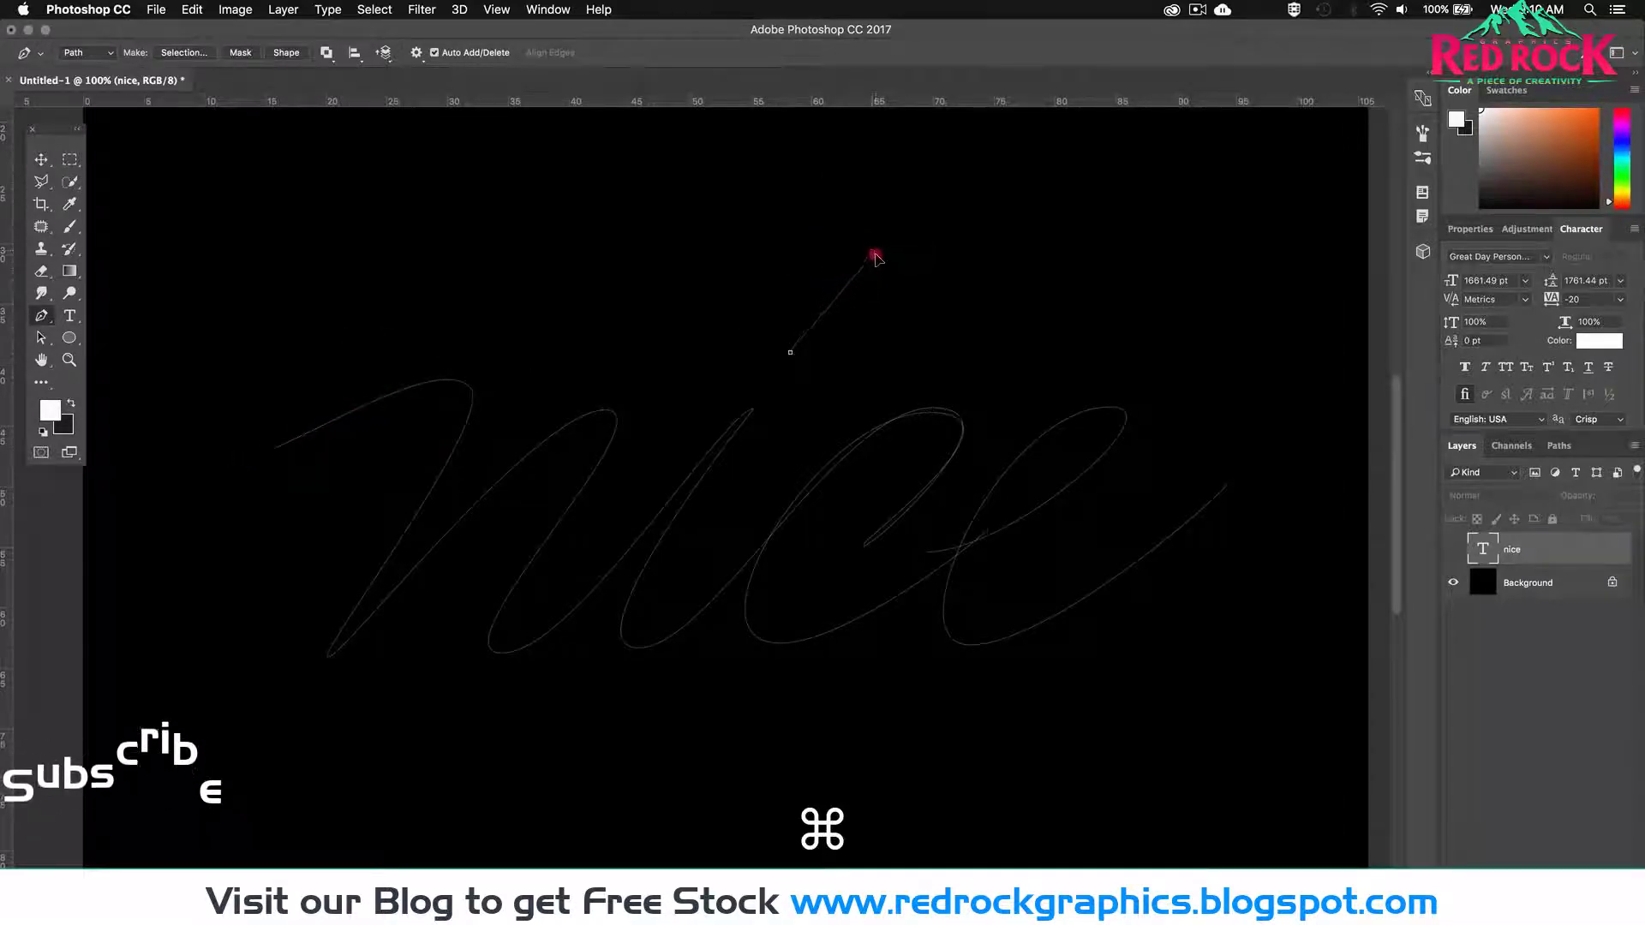
{"action": "left_click", "coordinate": [875, 255]}
Step: Lengthen the e's crossbar handle horizontally and nudge the anchor at the top of its loop
{"action": "left_click", "coordinate": [1118, 420], "text": "super"}
{"action": "left_click_drag", "start_coordinate": [1009, 552], "coordinate": [1035, 557]}
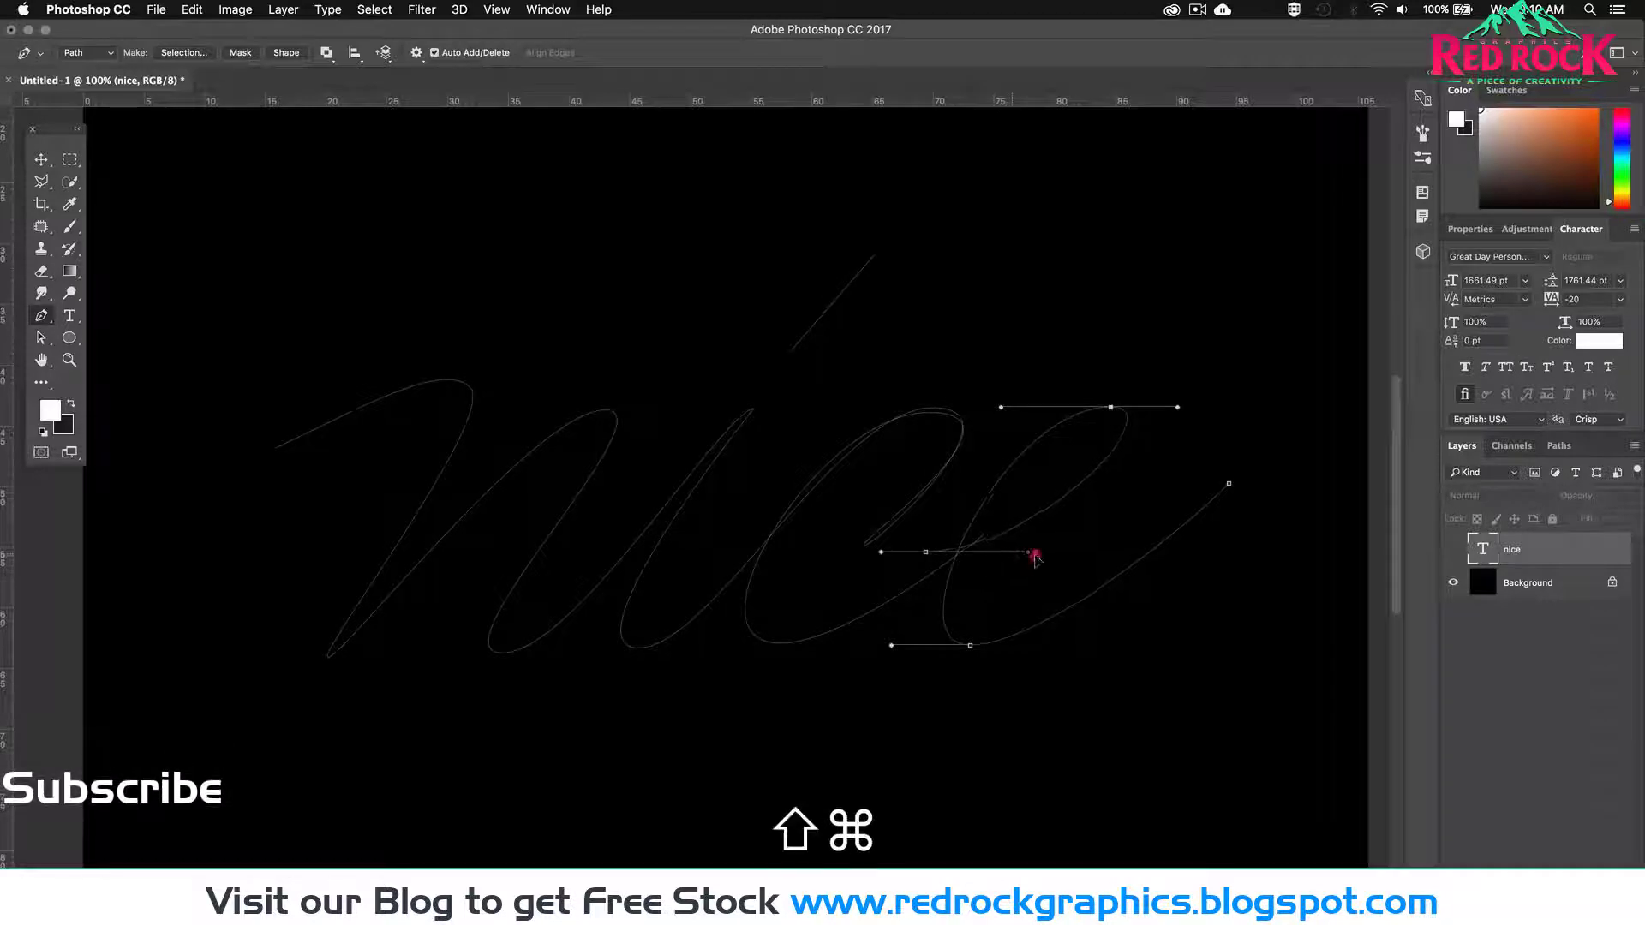
{"action": "left_click_drag", "start_coordinate": [1110, 407], "coordinate": [1113, 411]}
Step: Refine the handle at the top of the i and nudge the c's bottom anchor slightly down and right
{"action": "left_click", "coordinate": [752, 416], "text": "super"}
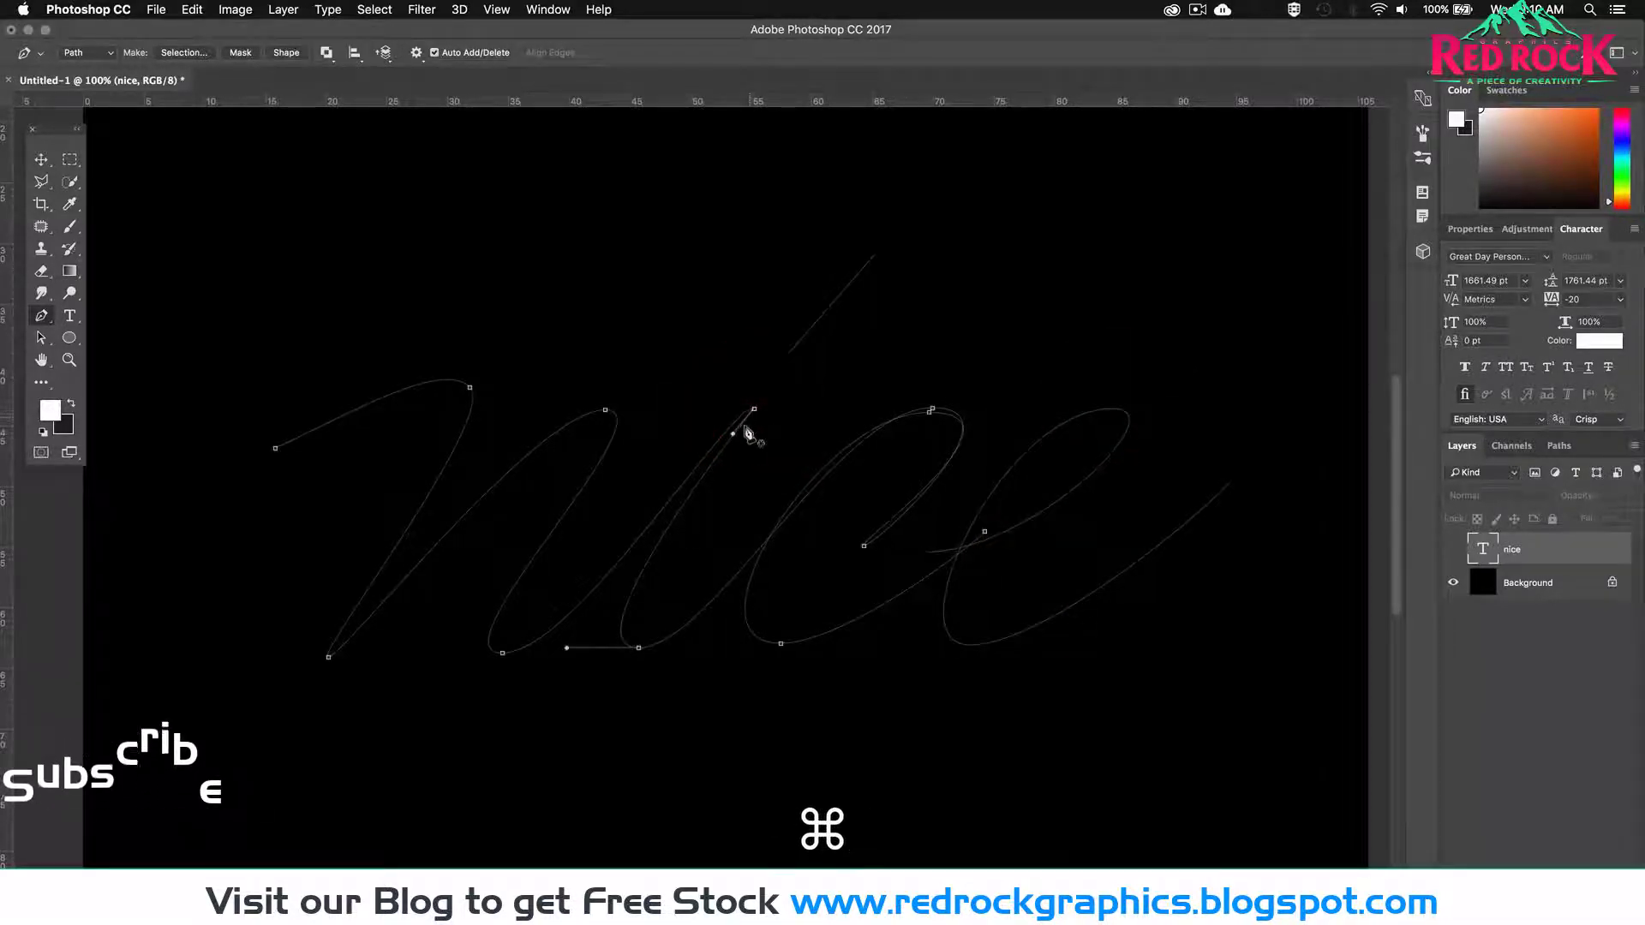
{"action": "left_click", "coordinate": [727, 431], "text": "super"}
{"action": "left_click_drag", "start_coordinate": [781, 649], "coordinate": [784, 649]}
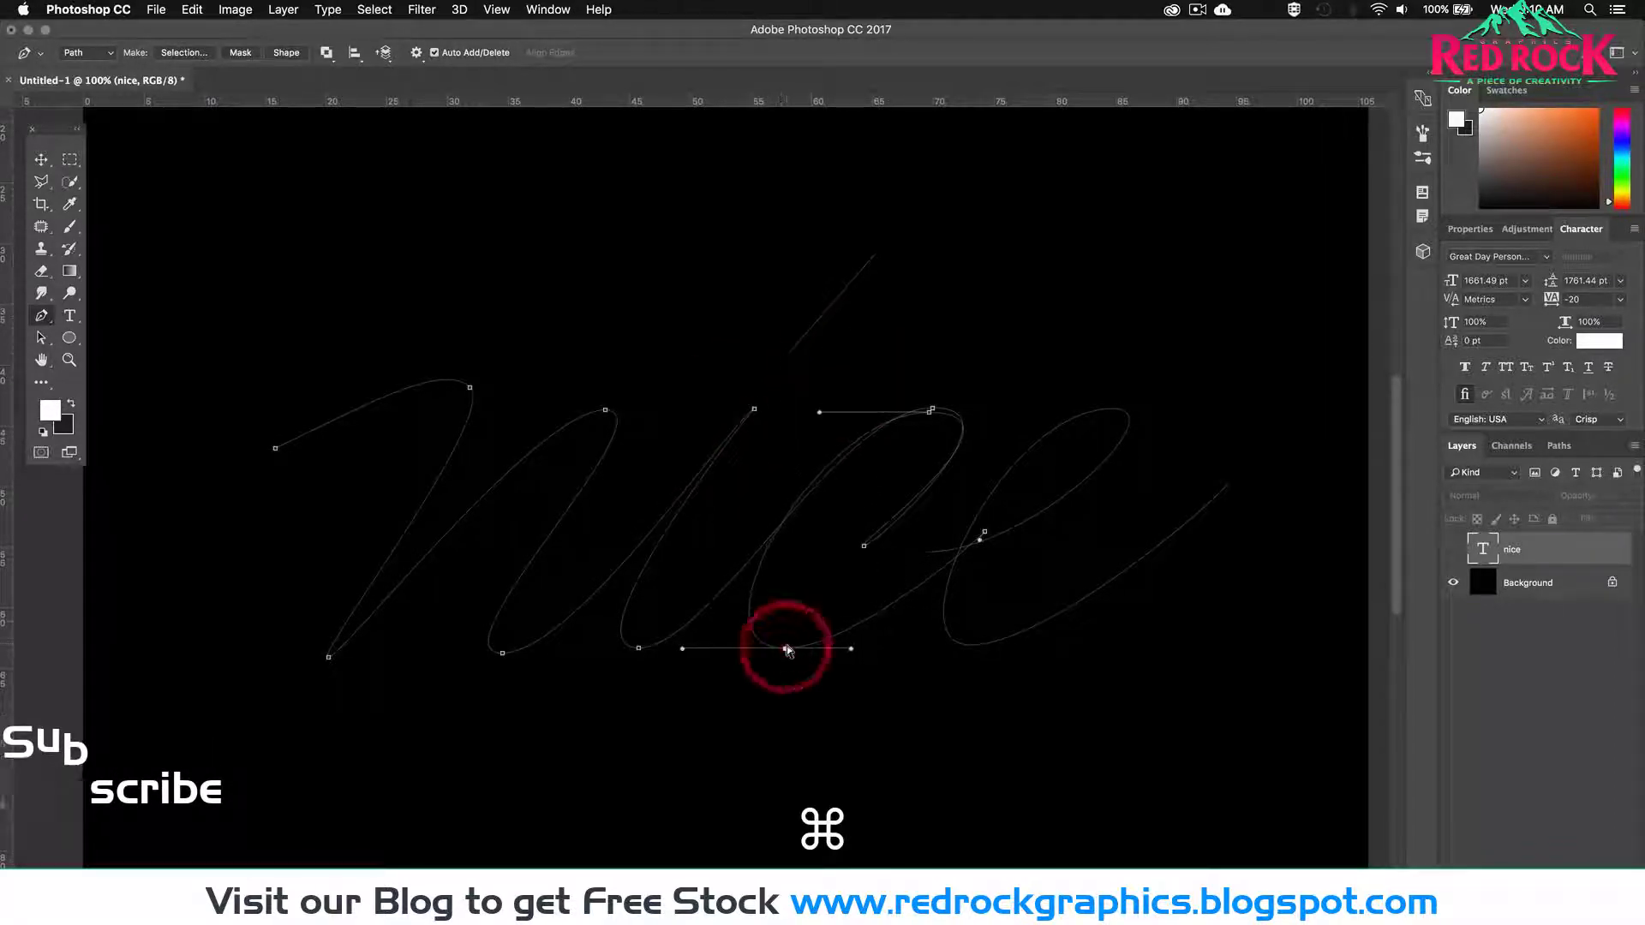
Step: Shift both ends of the slanted line above the i slightly down and right, and extend the n's starting anchor outward and down
{"action": "left_click", "coordinate": [969, 649], "text": "super"}
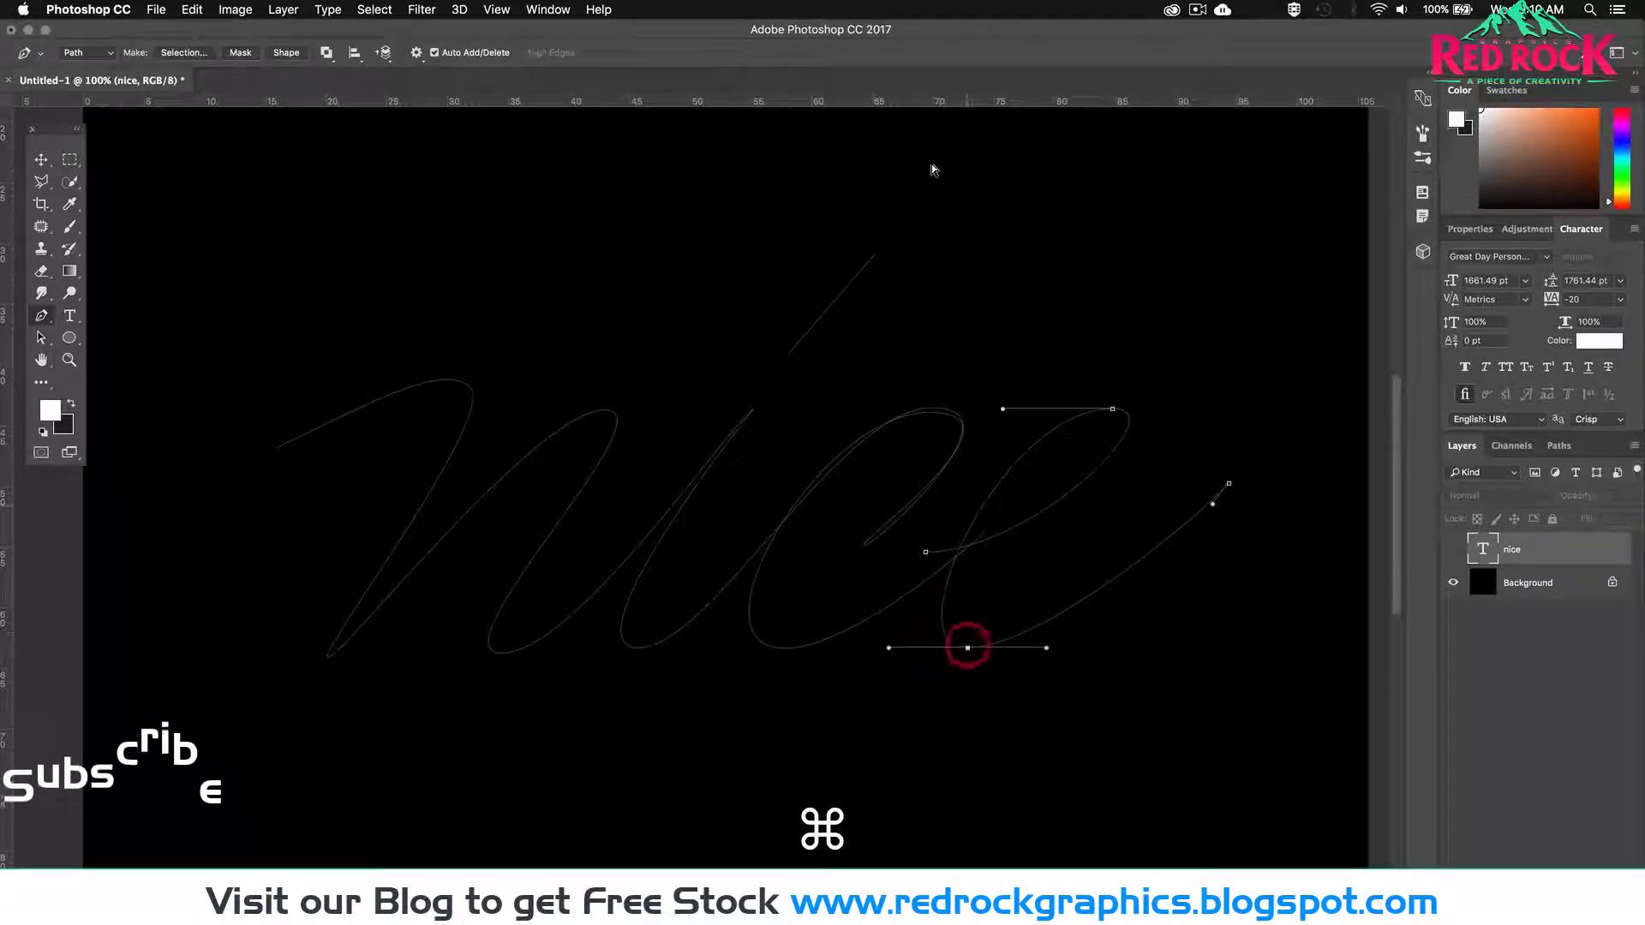
{"action": "left_click_drag", "start_coordinate": [789, 354], "coordinate": [779, 387]}
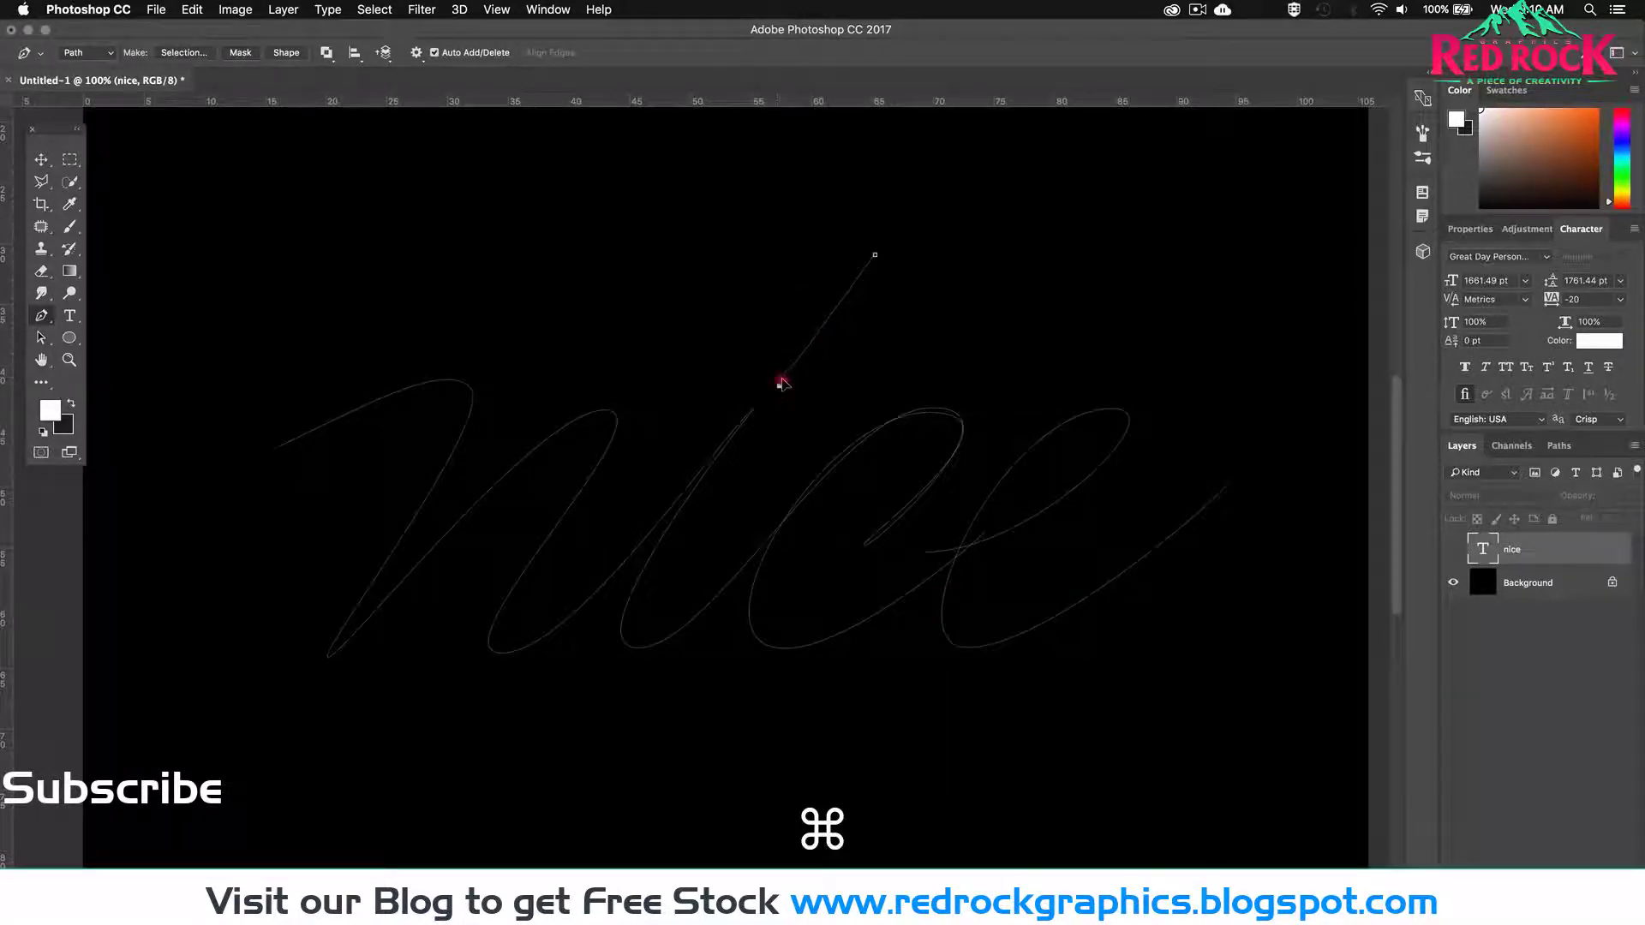
{"action": "left_click_drag", "start_coordinate": [875, 256], "coordinate": [883, 271]}
{"action": "left_click_drag", "start_coordinate": [798, 364], "coordinate": [802, 358]}
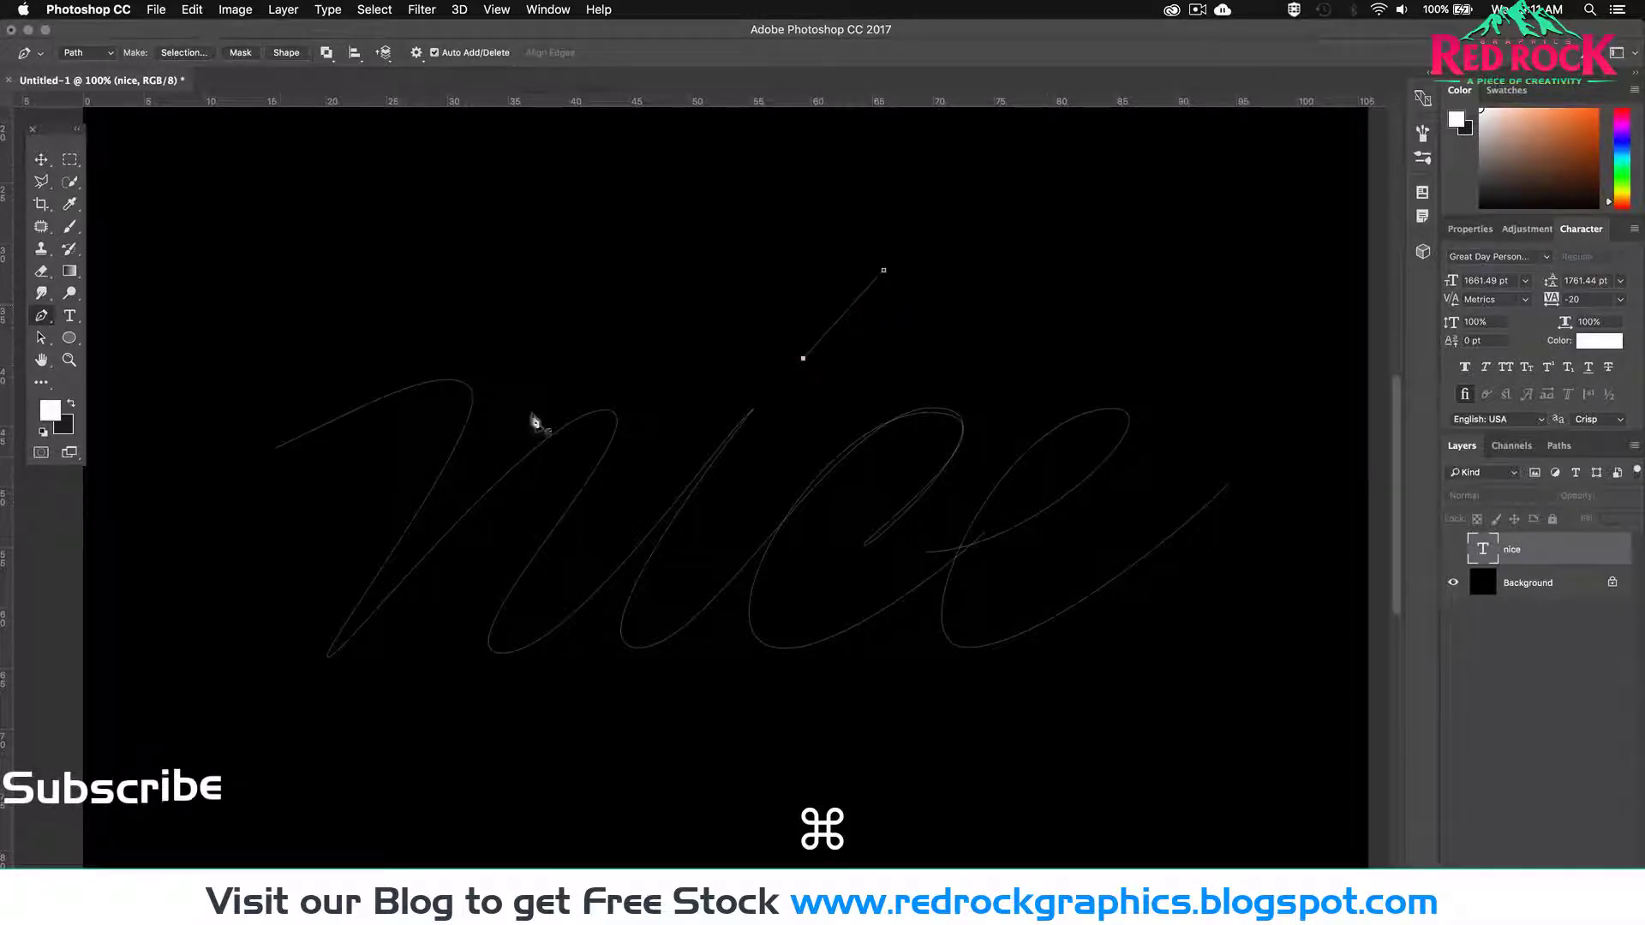
{"action": "left_click_drag", "start_coordinate": [275, 453], "coordinate": [236, 477]}
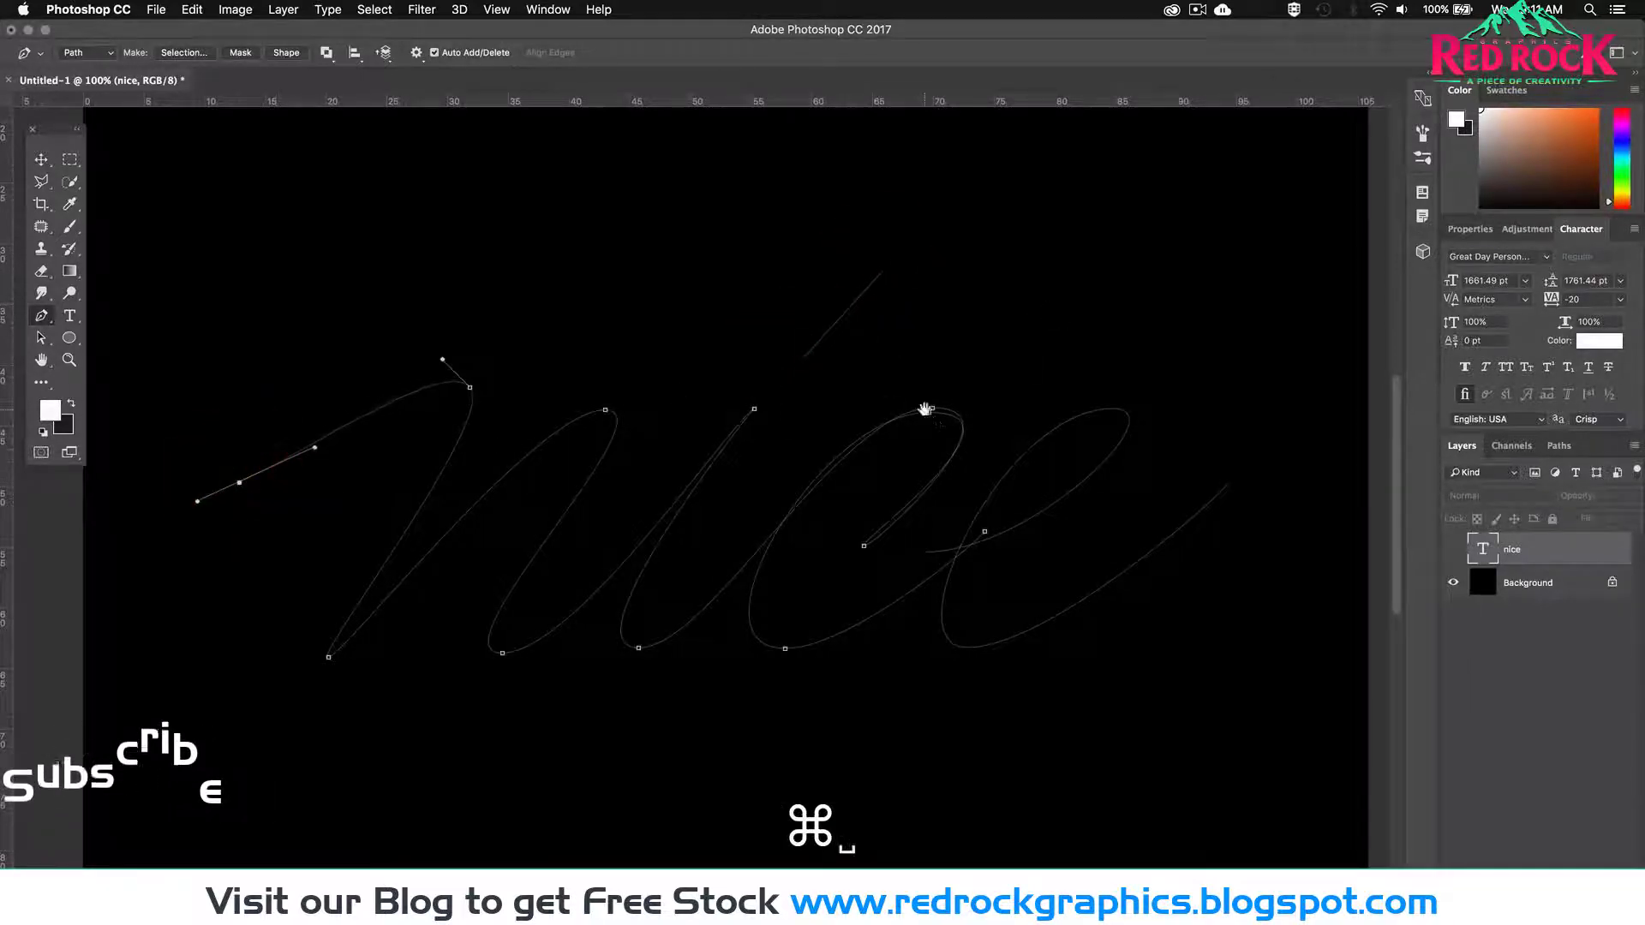
Step: Refine the end of the e's tail and the handle of its bottom anchor, and deselect the path
{"action": "key", "text": "super+minus"}
{"action": "left_click", "coordinate": [1127, 460]}
{"action": "left_click", "coordinate": [1128, 460]}
{"action": "mouse_move", "coordinate": [1128, 460]}
{"action": "left_mouse_down"}
{"action": "mouse_move", "coordinate": [1148, 447]}
{"action": "mouse_move", "coordinate": [1121, 471]}
{"action": "left_mouse_up"}
{"action": "left_click_drag", "start_coordinate": [1010, 569], "coordinate": [1017, 572]}
{"action": "left_click", "coordinate": [1063, 554], "text": "super"}
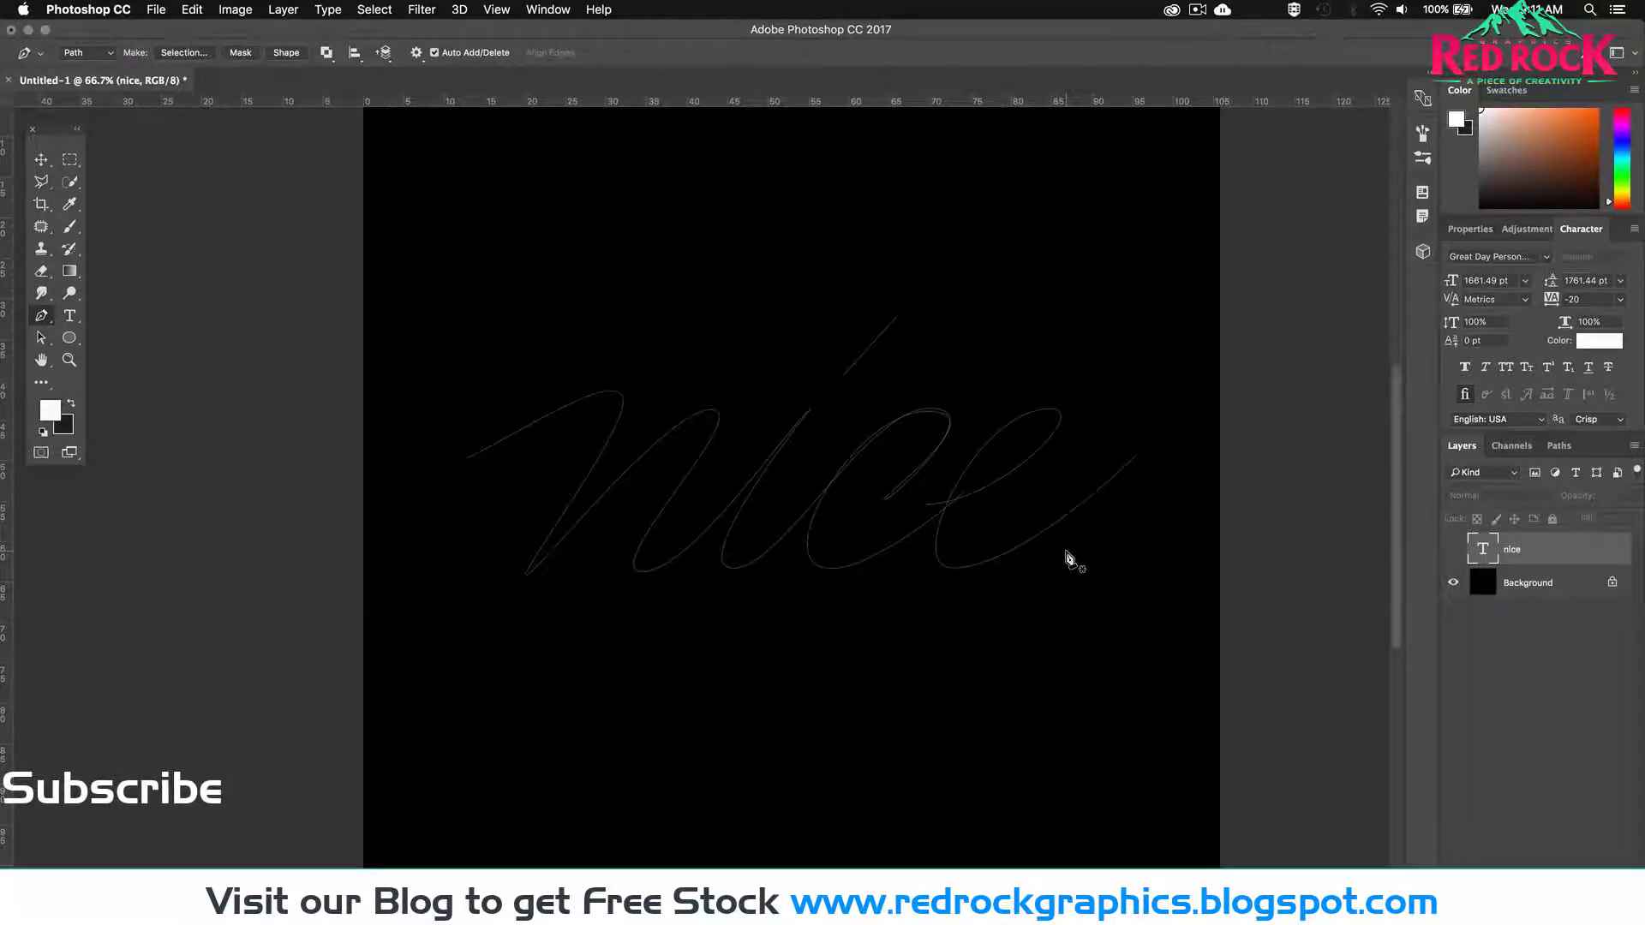
{"action": "key", "text": "Escape"}
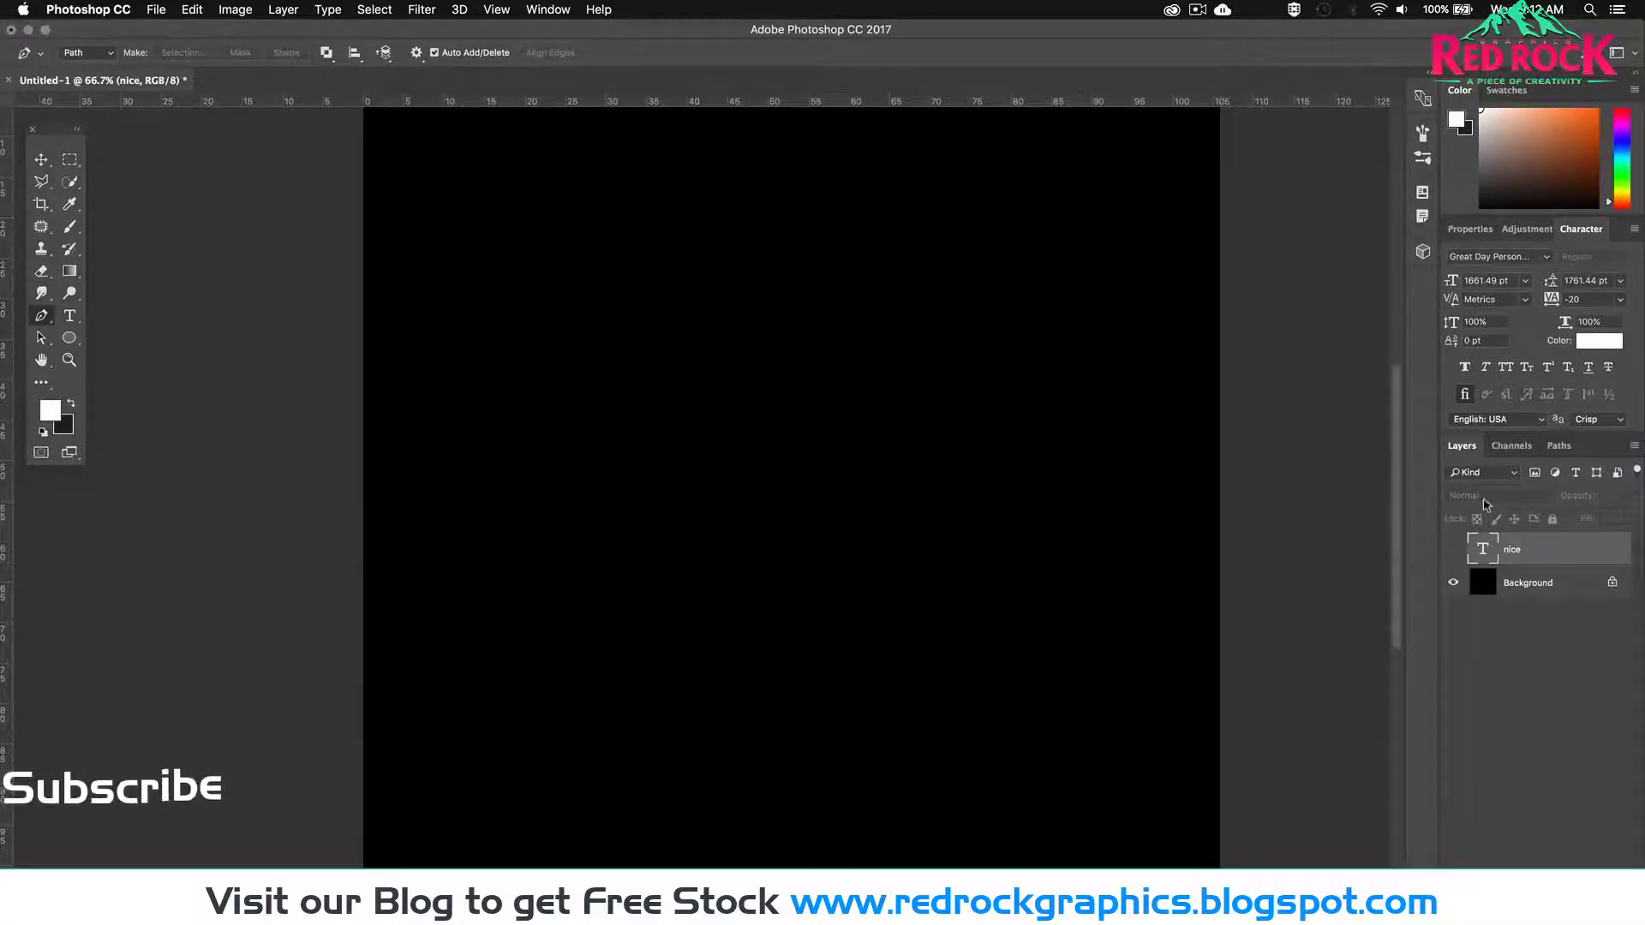
Step: Select the whole work path and move it about 50 px left with Free Transform
{"action": "left_click", "coordinate": [1552, 452]}
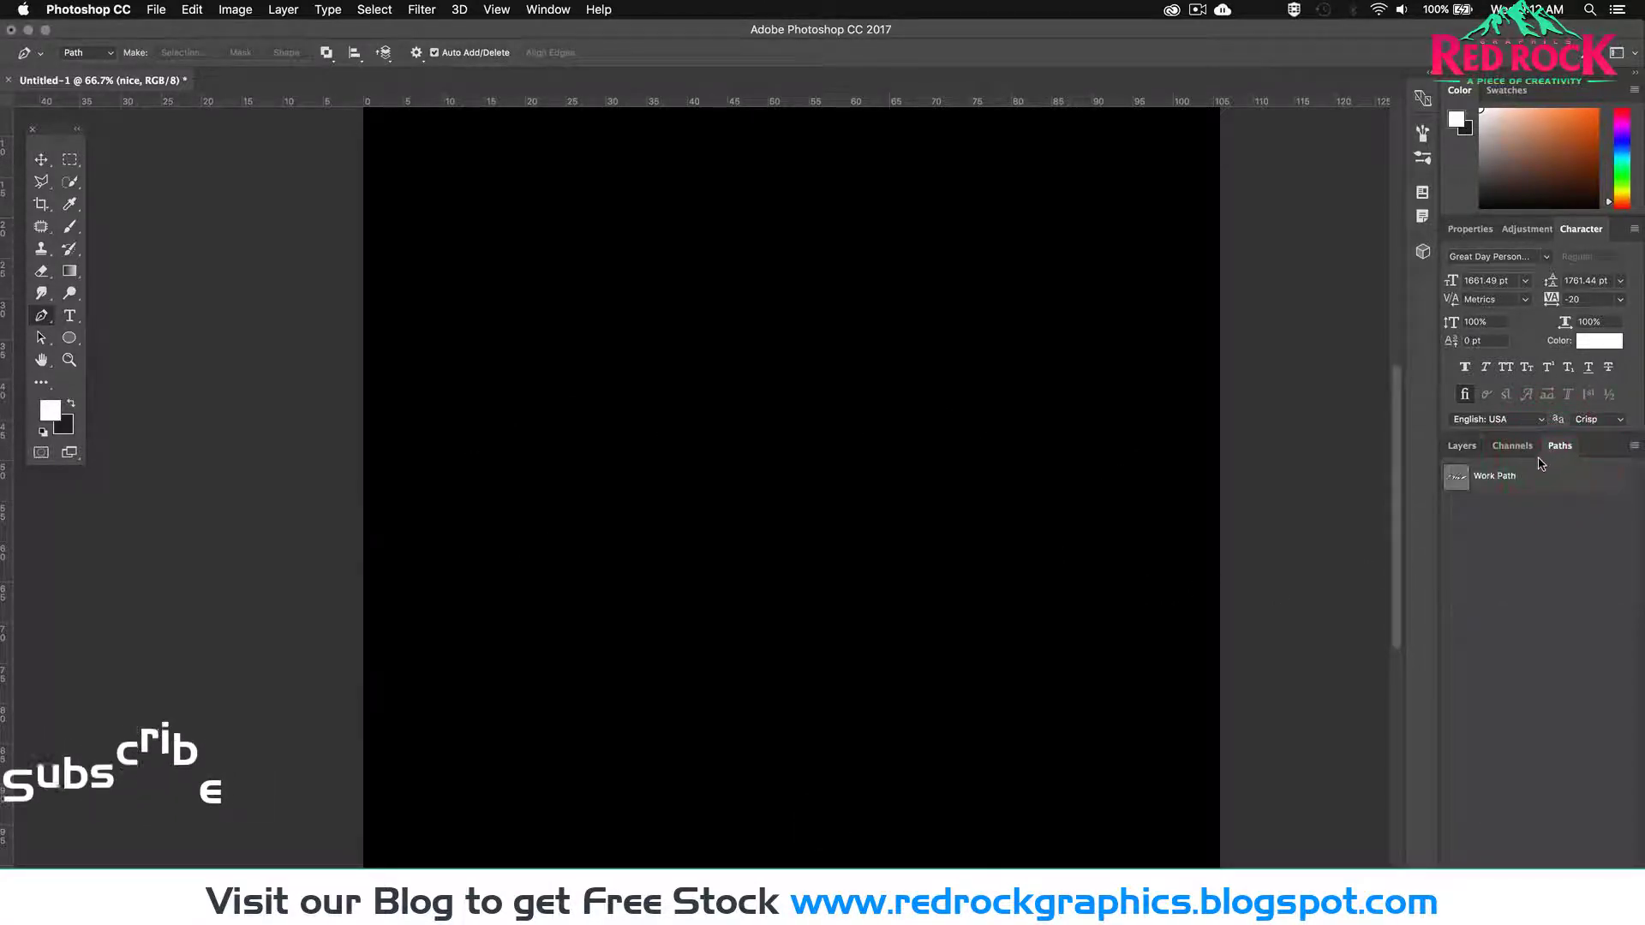
{"action": "left_click", "coordinate": [1515, 478]}
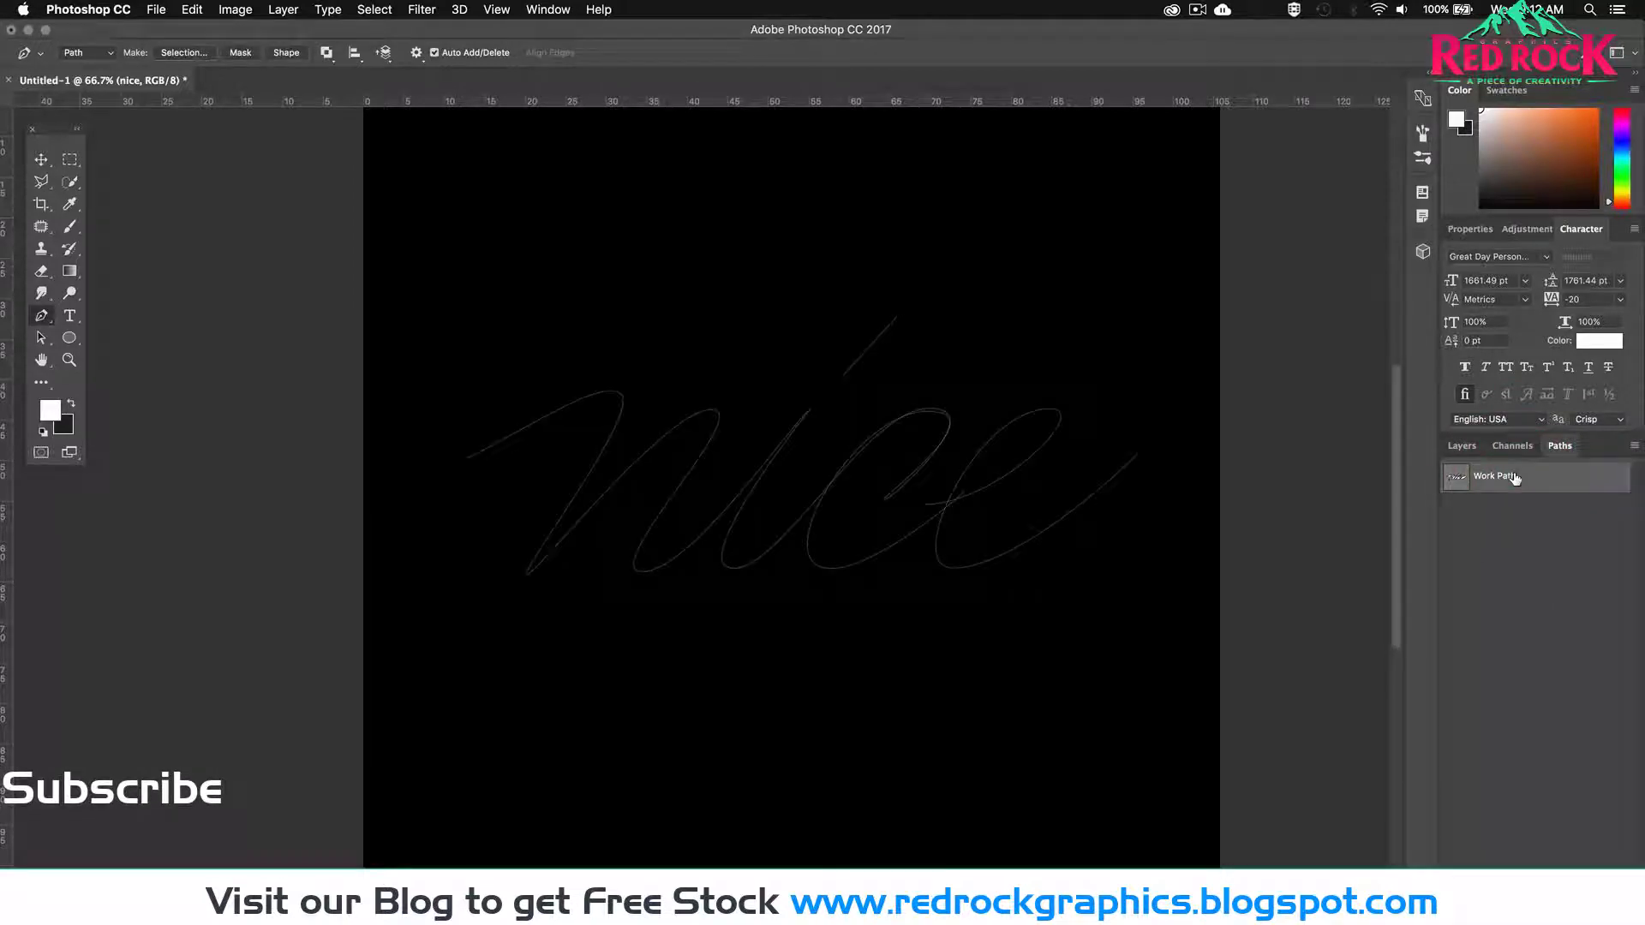
{"action": "key", "text": "super+t"}
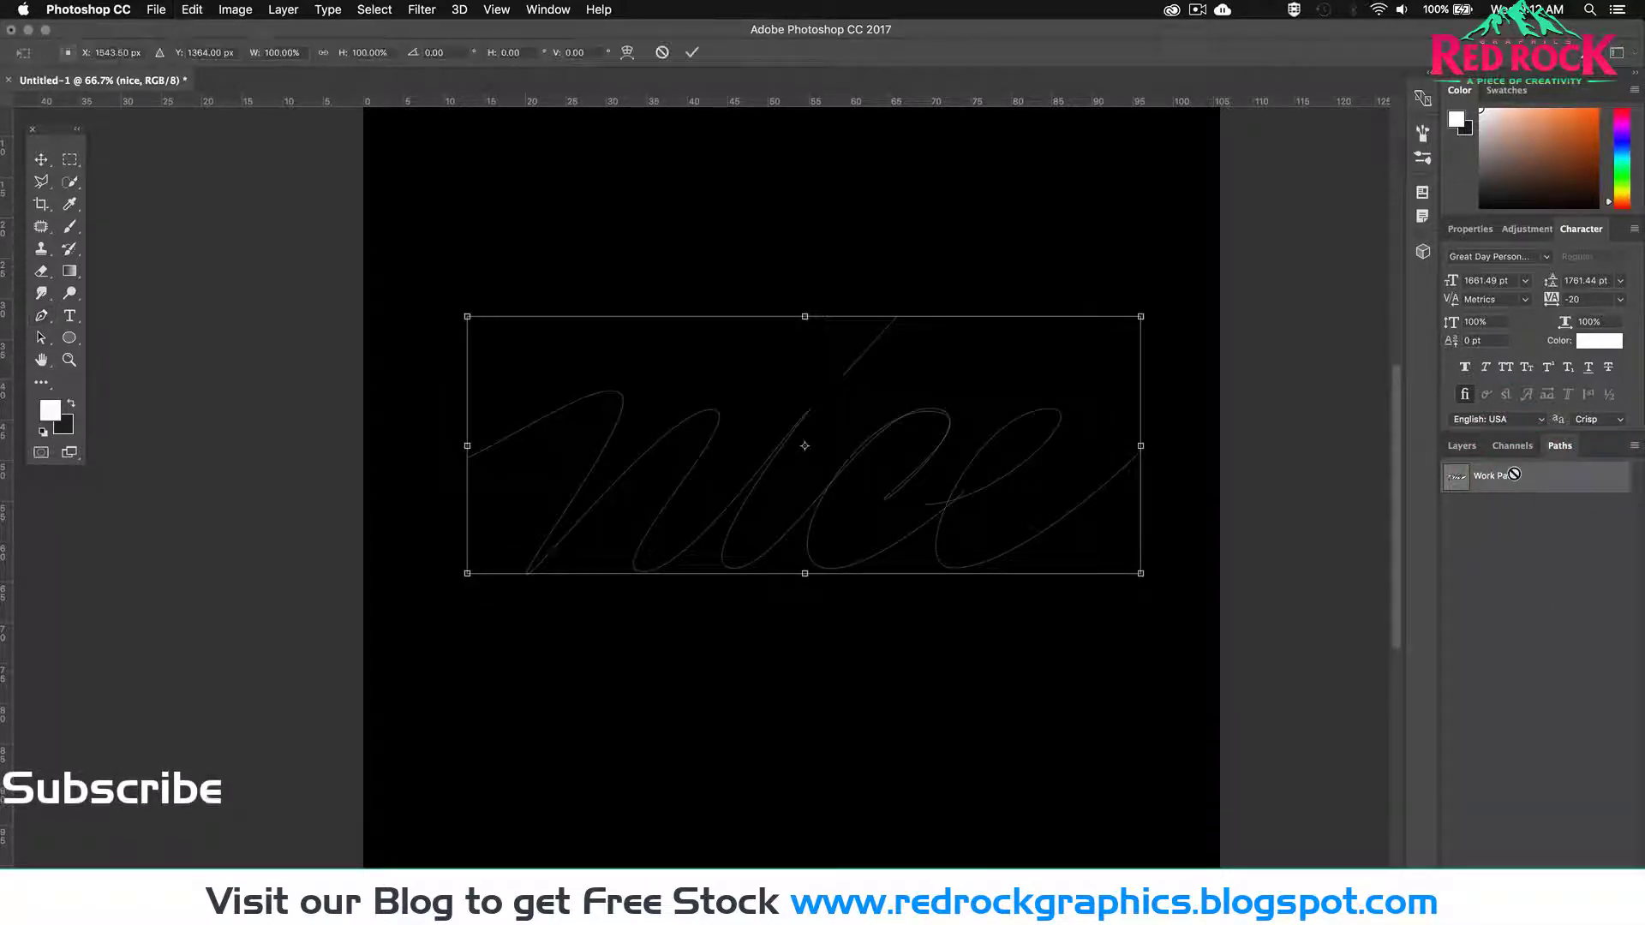
{"action": "key", "text": "shift+Left"}
{"action": "key", "text": "shift+Left"}
{"action": "key", "text": "shift+Left"}
{"action": "key", "text": "shift+Left"}
{"action": "key", "text": "shift+Left"}
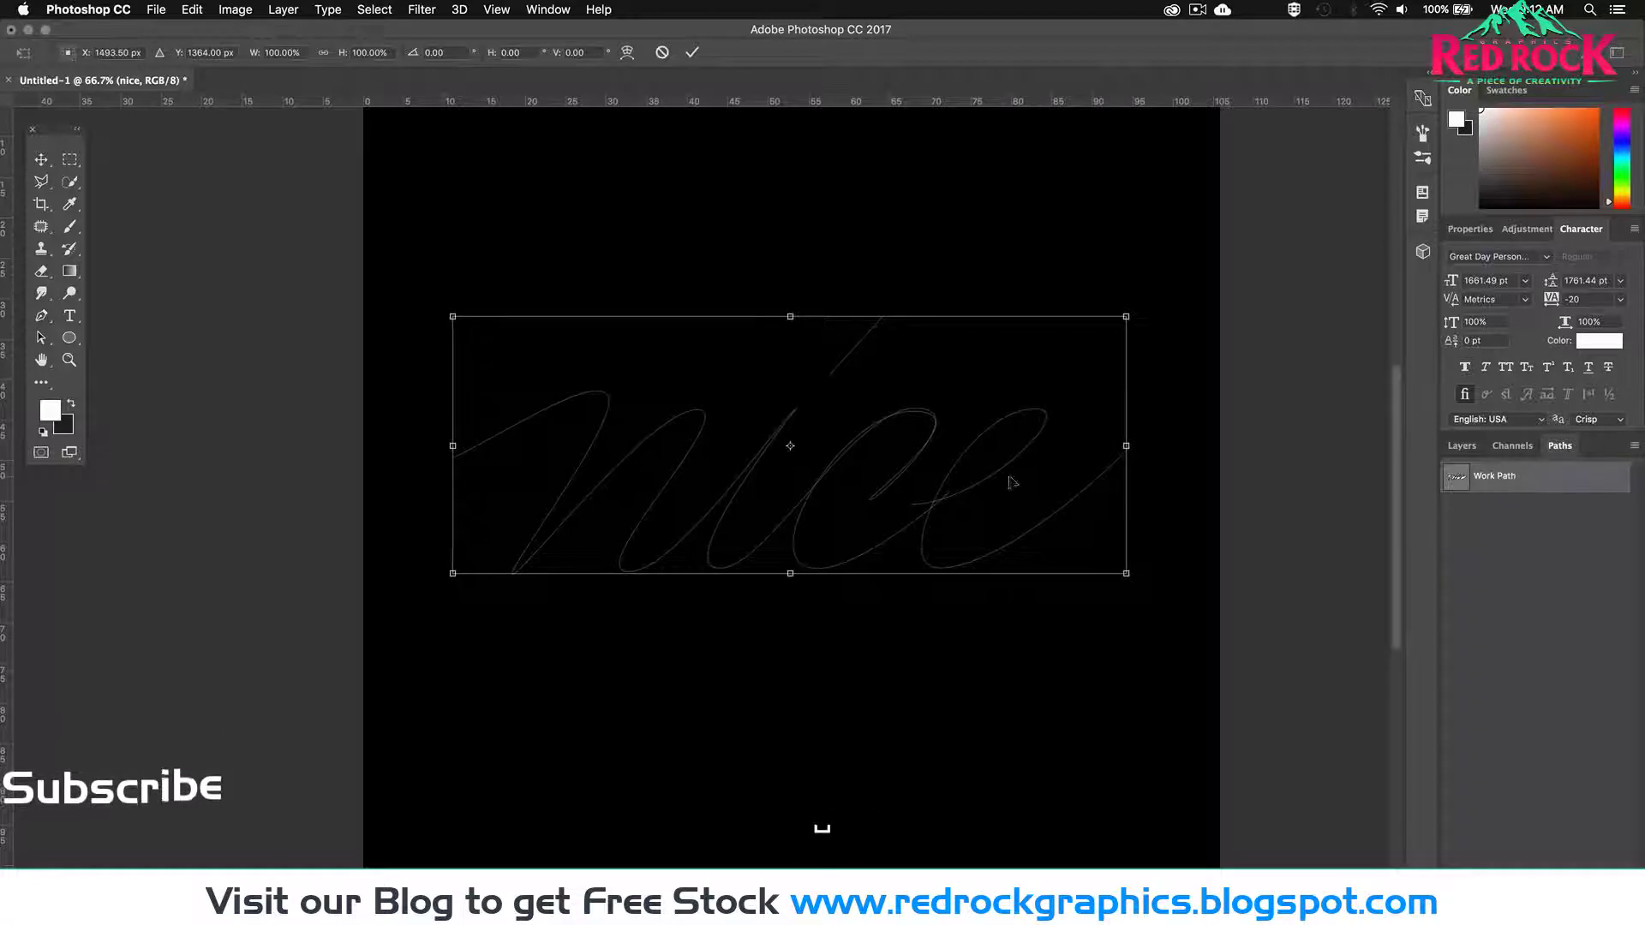
Step: Move the transformed path slightly down on the canvas and commit the transformation
{"action": "key", "text": "super+minus"}
{"action": "key", "text": "shift+Down"}
{"action": "key", "text": "shift+Down"}
{"action": "key", "text": "shift+Down"}
{"action": "key", "text": "shift+Down"}
{"action": "key", "text": "shift+Down"}
{"action": "key", "text": "shift+Up"}
{"action": "key", "text": "shift+super+t"}
{"action": "key", "text": "shift+Up"}
{"action": "key", "text": "shift+Up"}
{"action": "key", "text": "Return"}
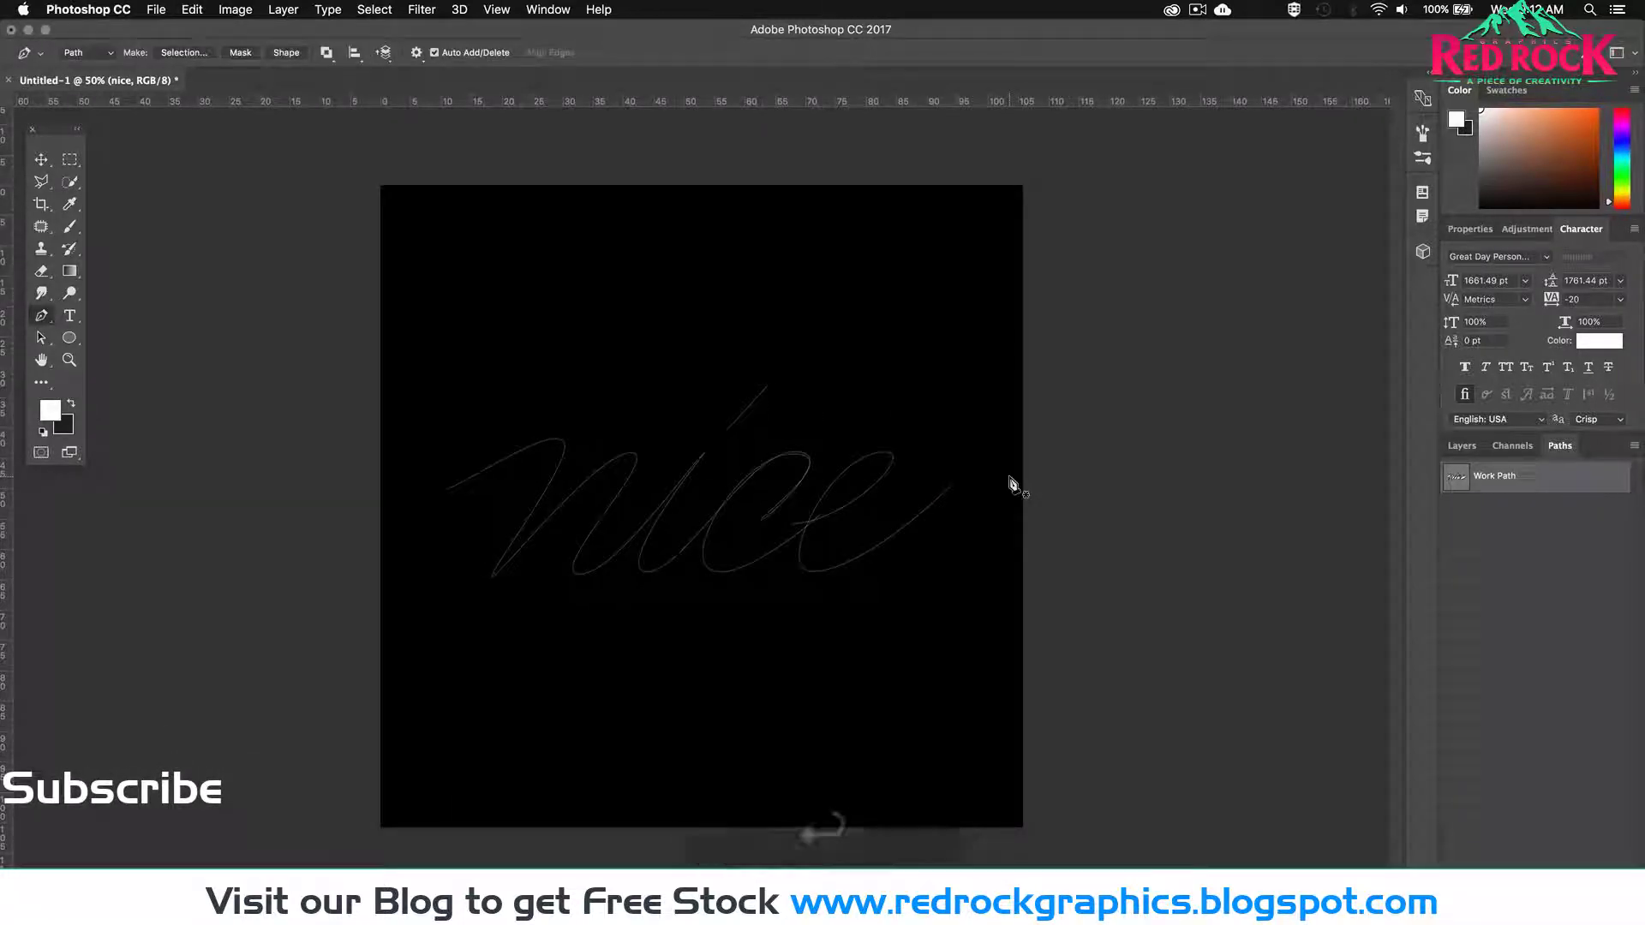
Step: Add a new empty layer above the hidden "nice" text layer and return to the work path
{"action": "left_click", "coordinate": [1459, 447]}
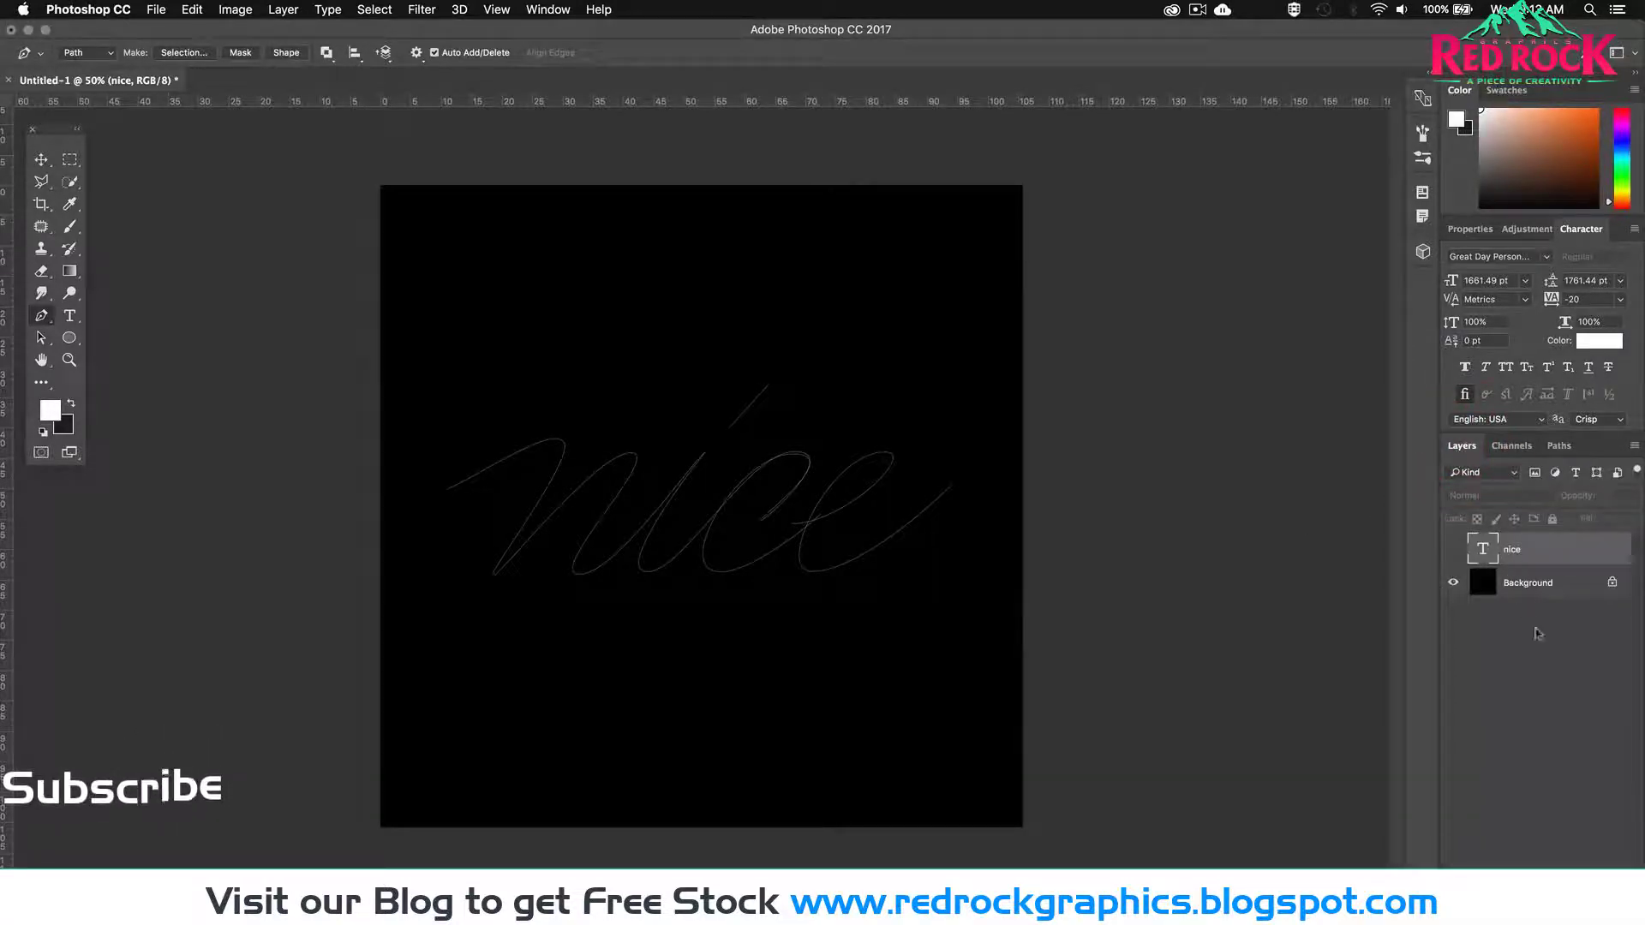
{"action": "left_click", "coordinate": [1600, 913]}
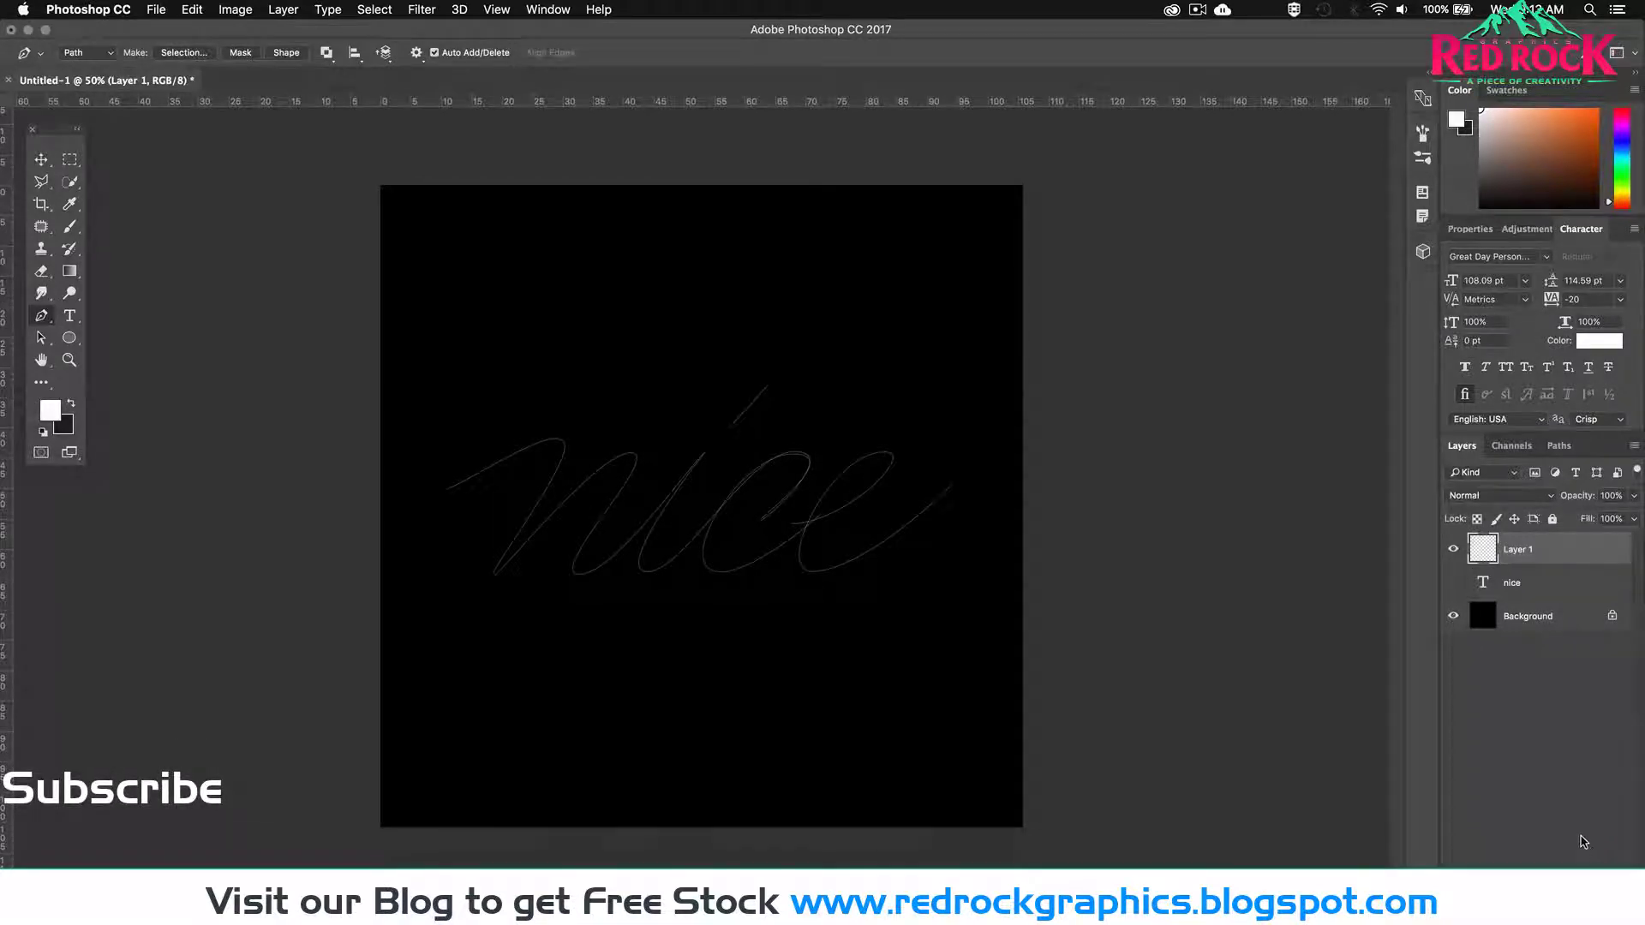
{"action": "left_click", "coordinate": [1559, 445]}
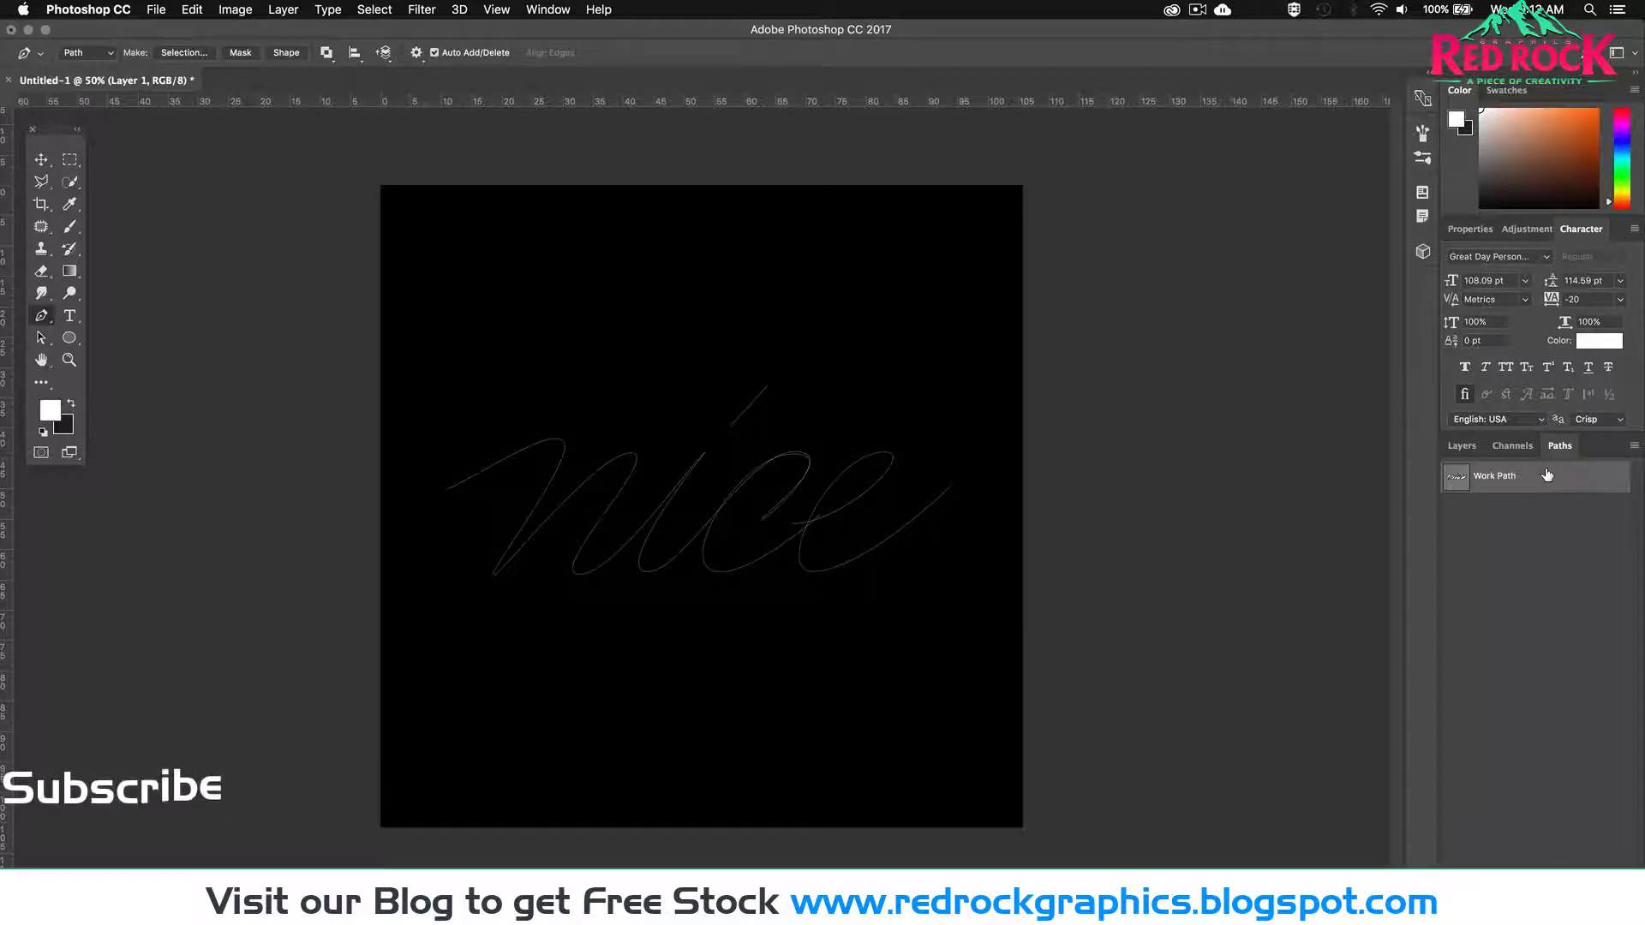
Step: Activate the Brush tool and choose the Spatter 39 pixels brush preset
{"action": "key", "text": "b"}
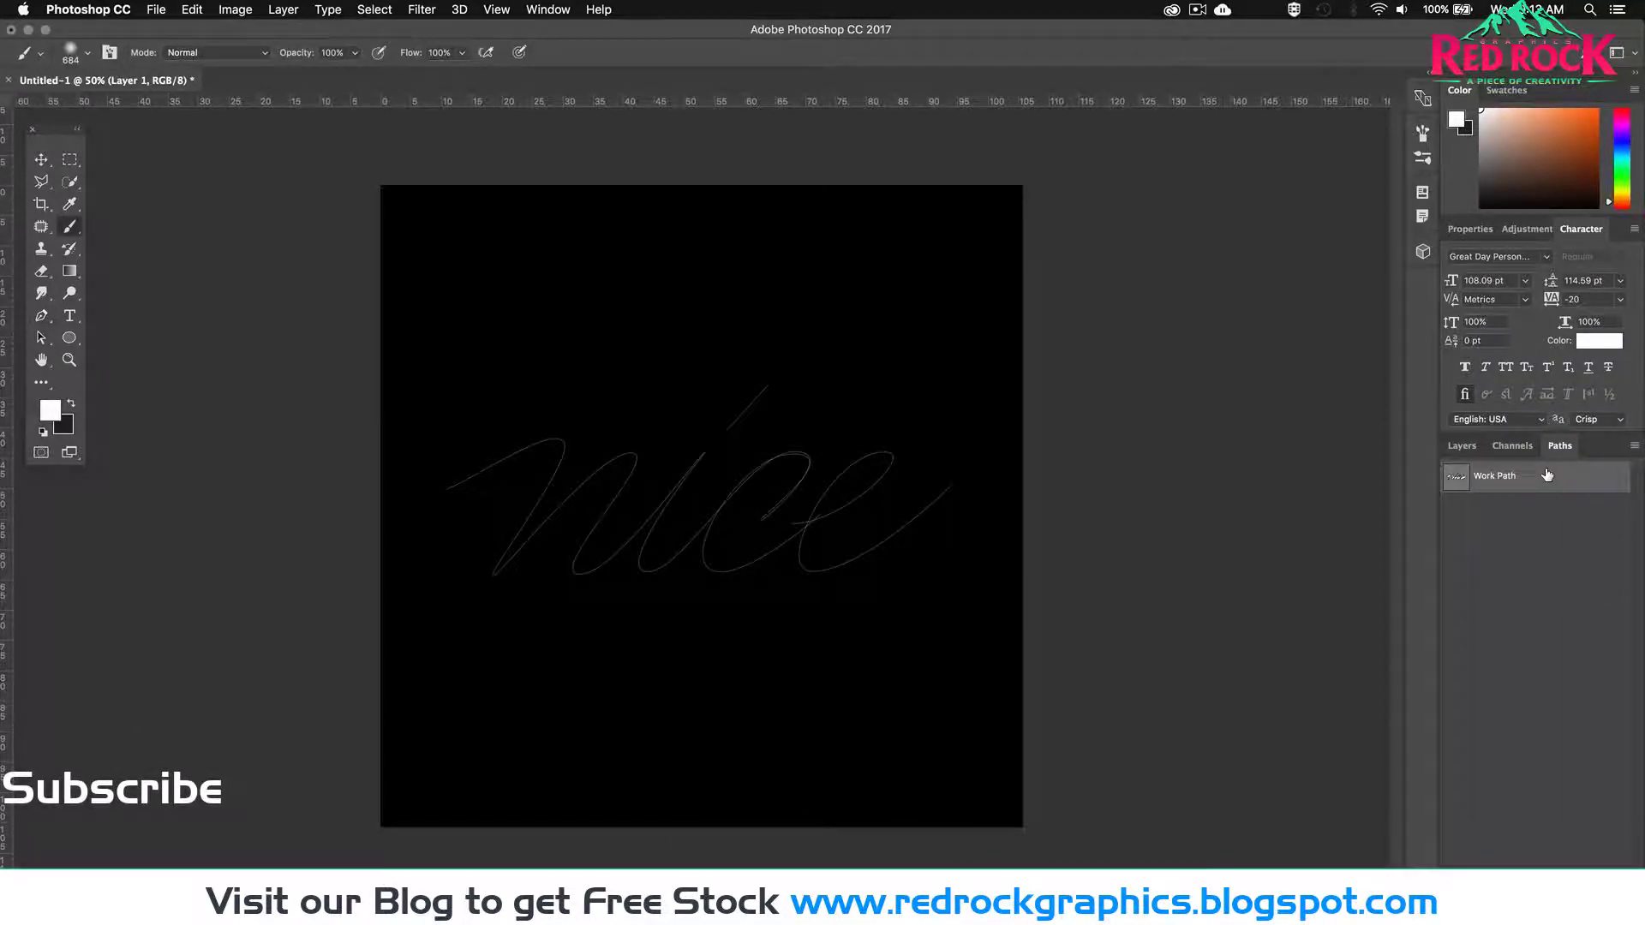
{"action": "left_click", "coordinate": [1423, 135]}
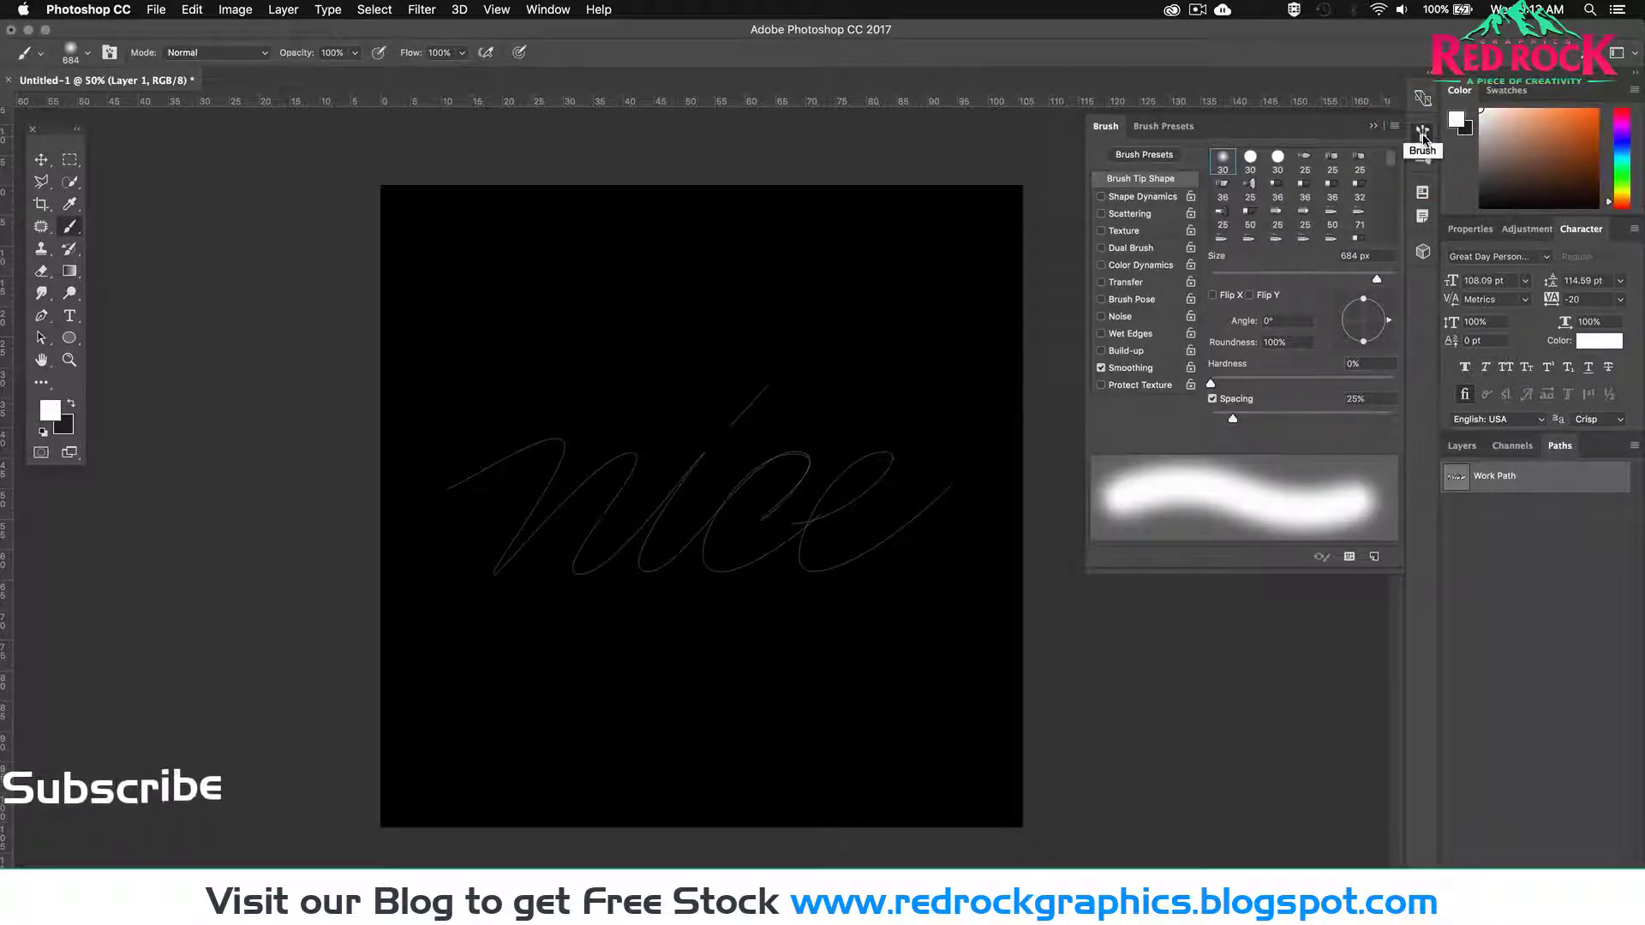
{"action": "left_click", "coordinate": [531, 9]}
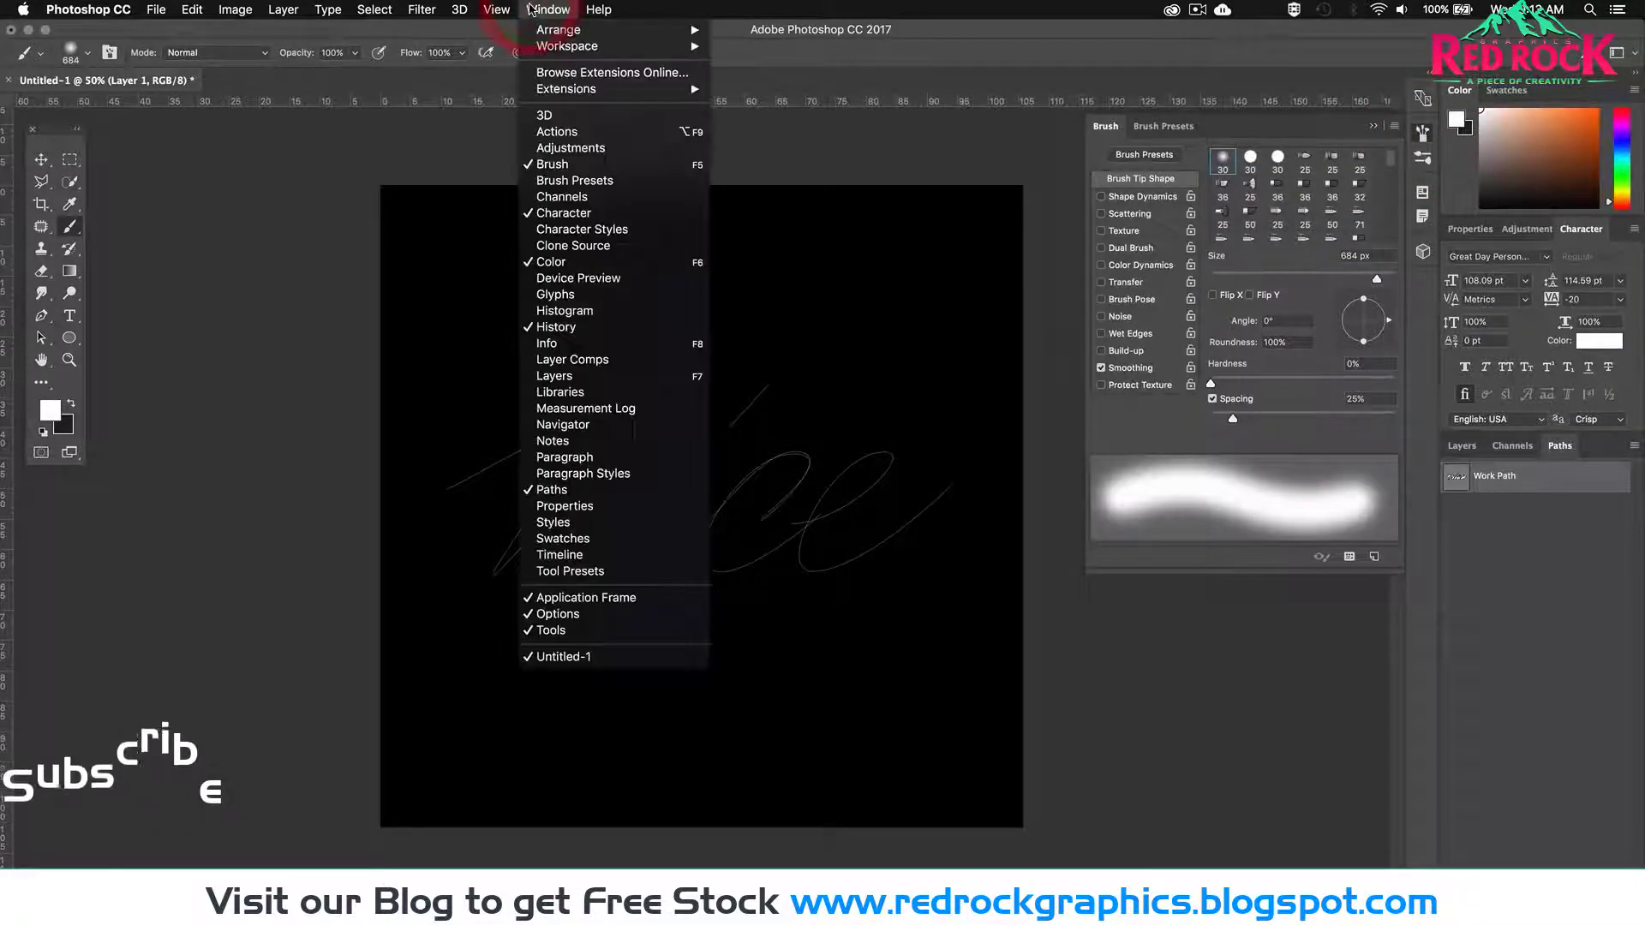
{"action": "left_click", "coordinate": [586, 165]}
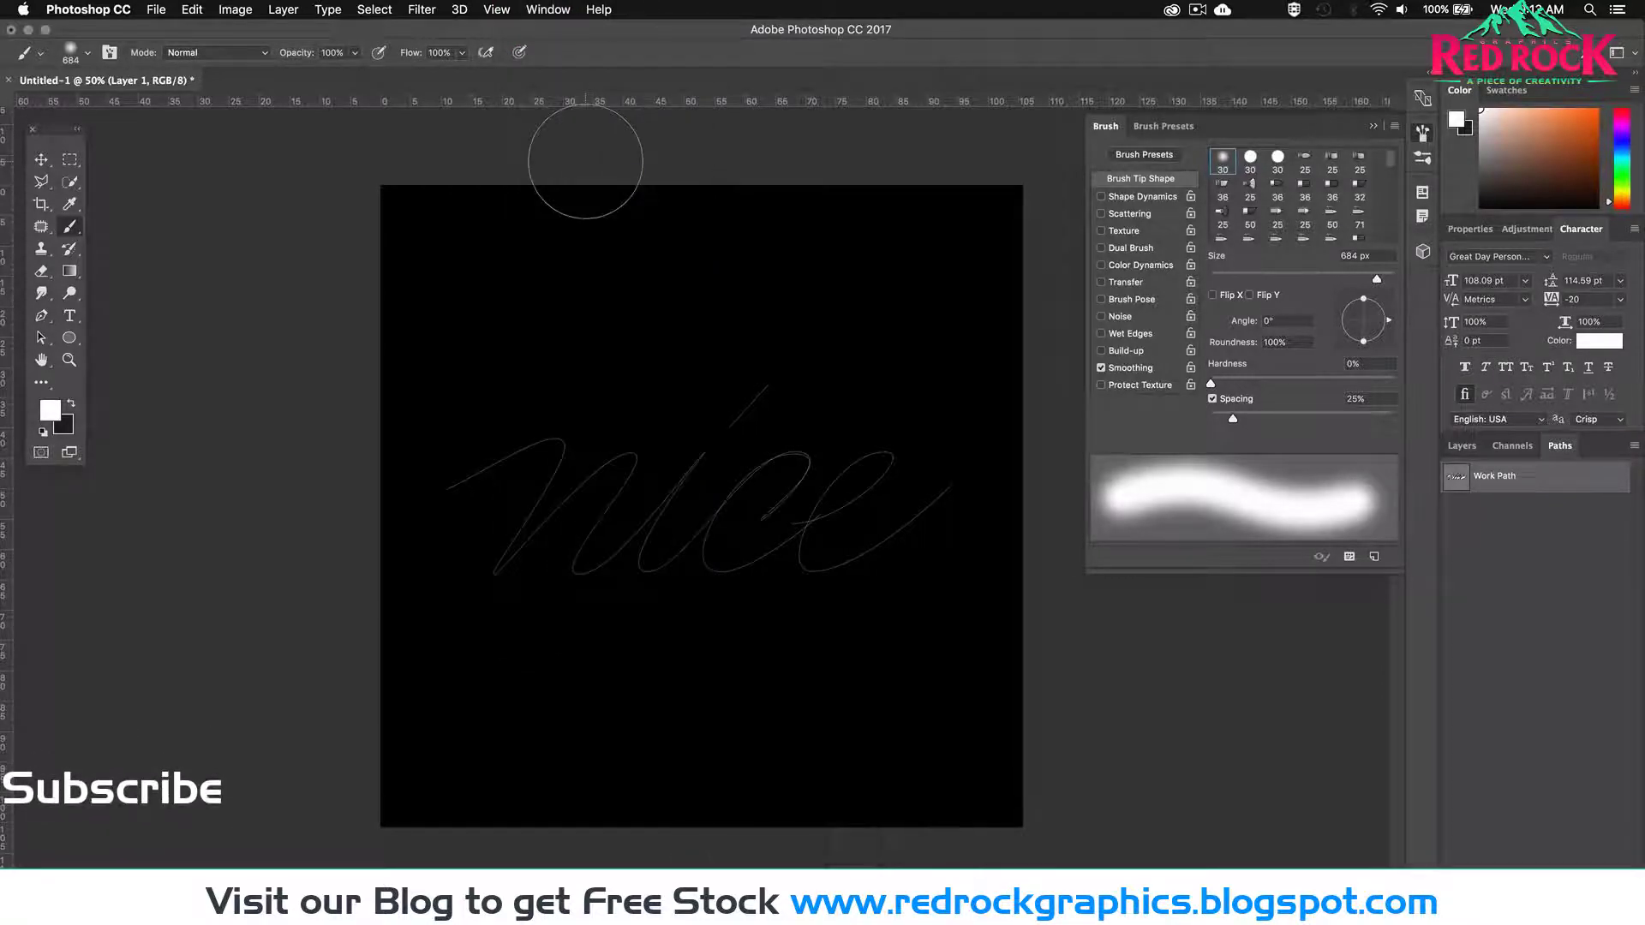
{"action": "left_click", "coordinate": [1167, 129]}
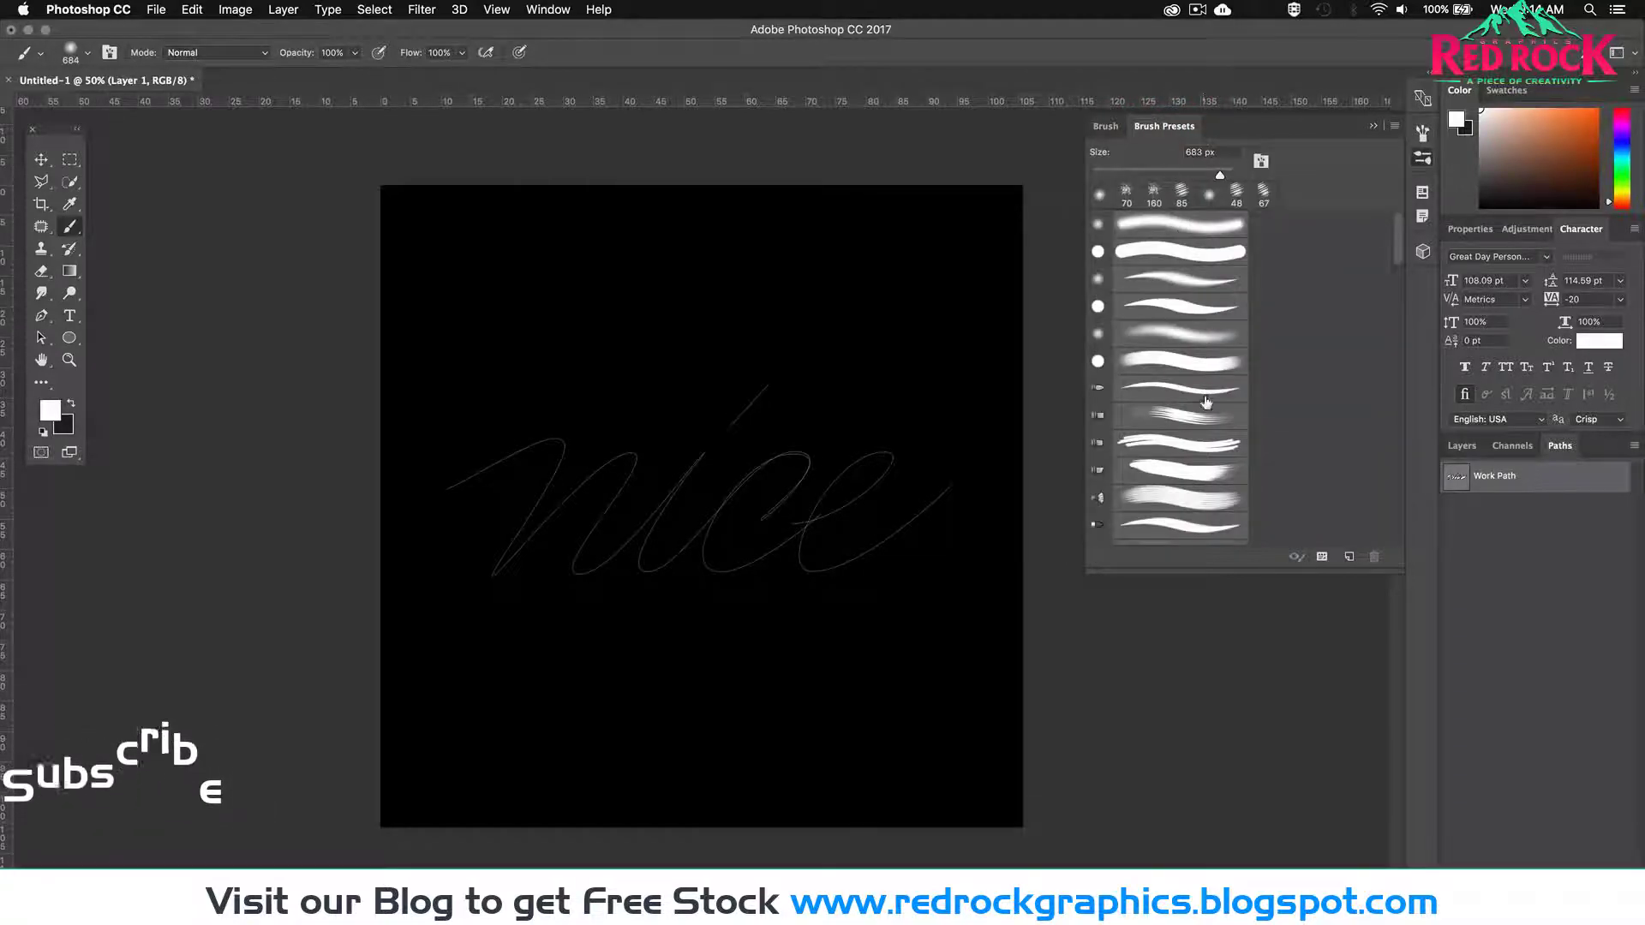
{"action": "scroll", "coordinate": [1206, 411], "scroll_direction": "down", "scroll_amount": 10}
{"action": "scroll", "coordinate": [1199, 411], "scroll_direction": "down", "scroll_amount": 10}
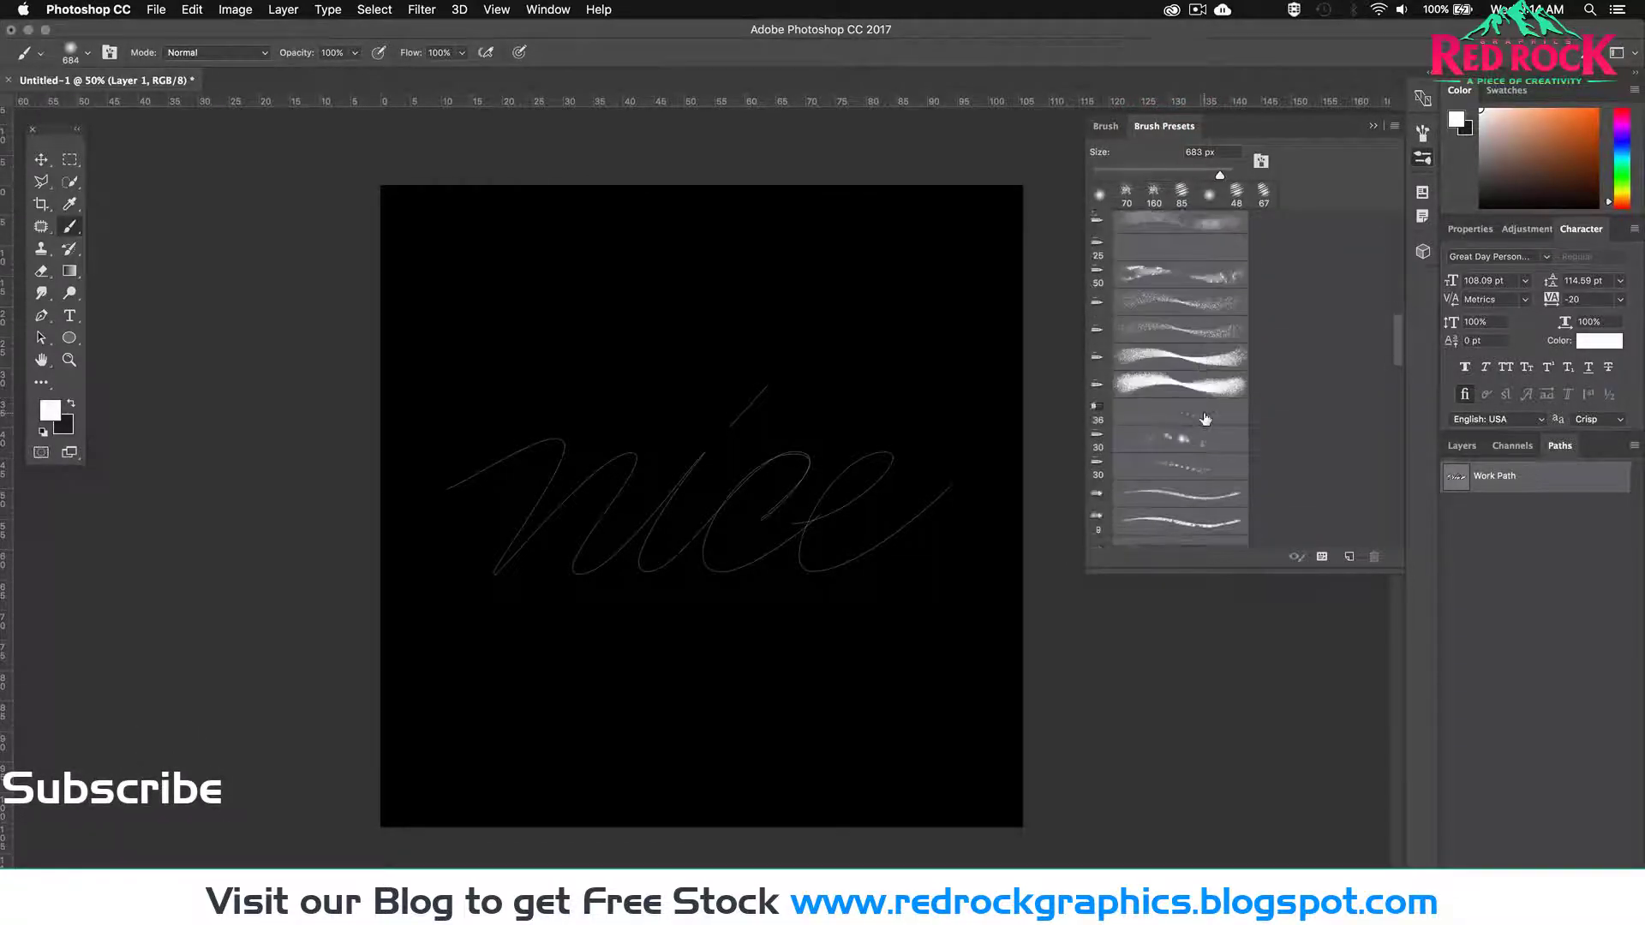
{"action": "left_click", "coordinate": [1165, 447]}
{"action": "left_click", "coordinate": [1165, 447]}
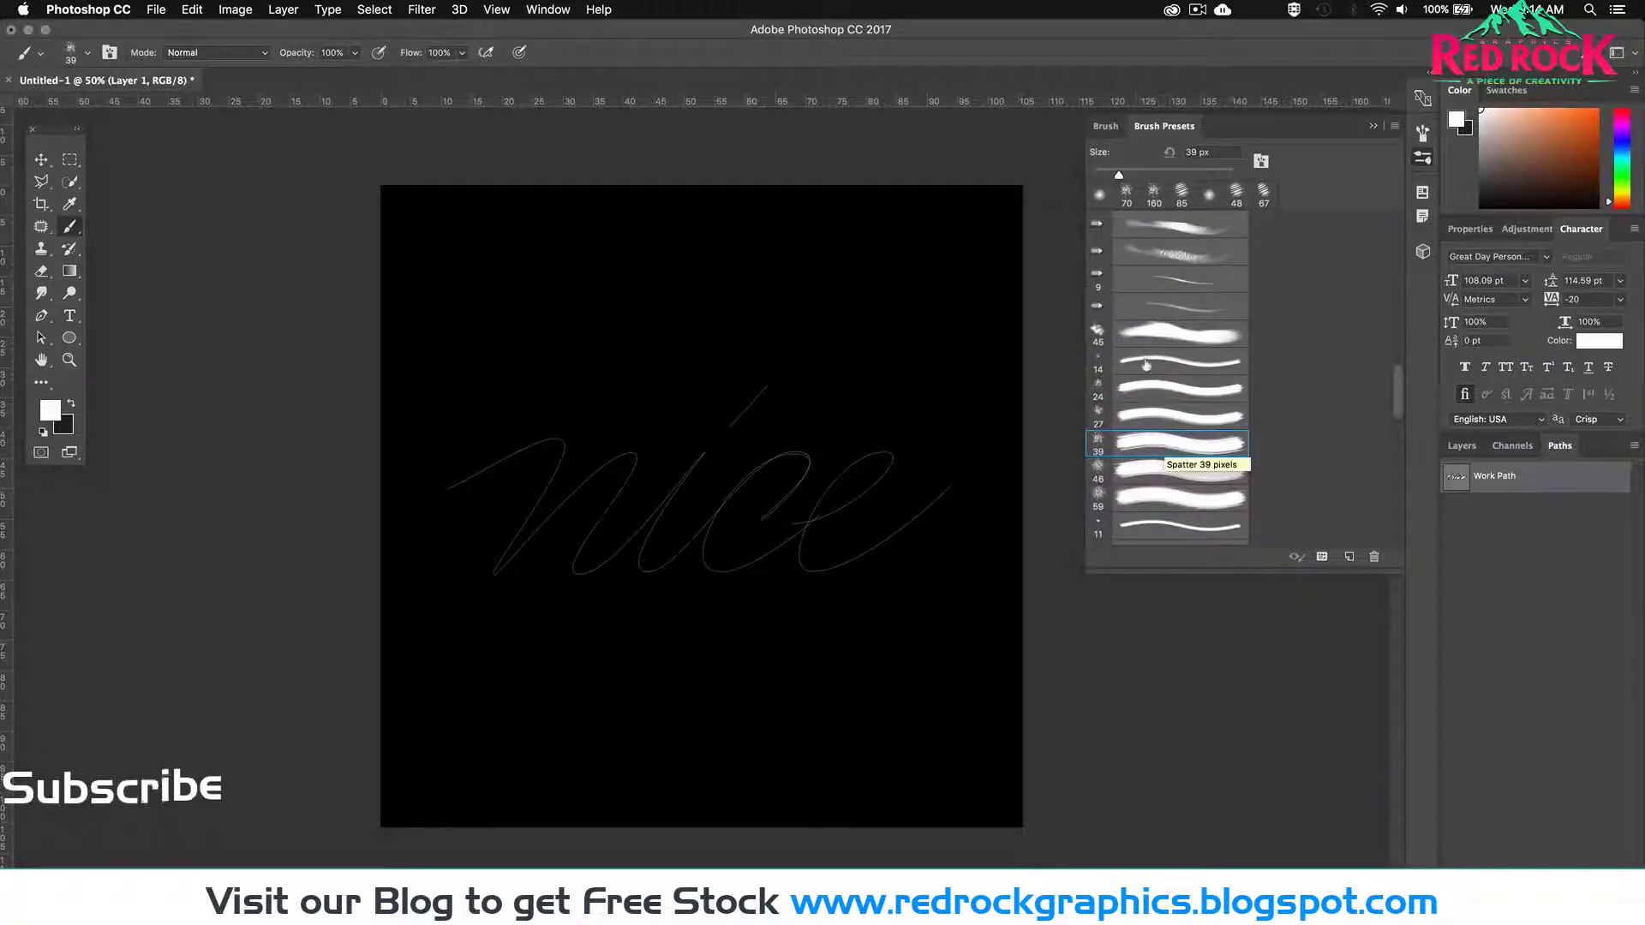
Step: Set the Spatter brush's tip size to 70 px
{"action": "left_click", "coordinate": [1105, 126]}
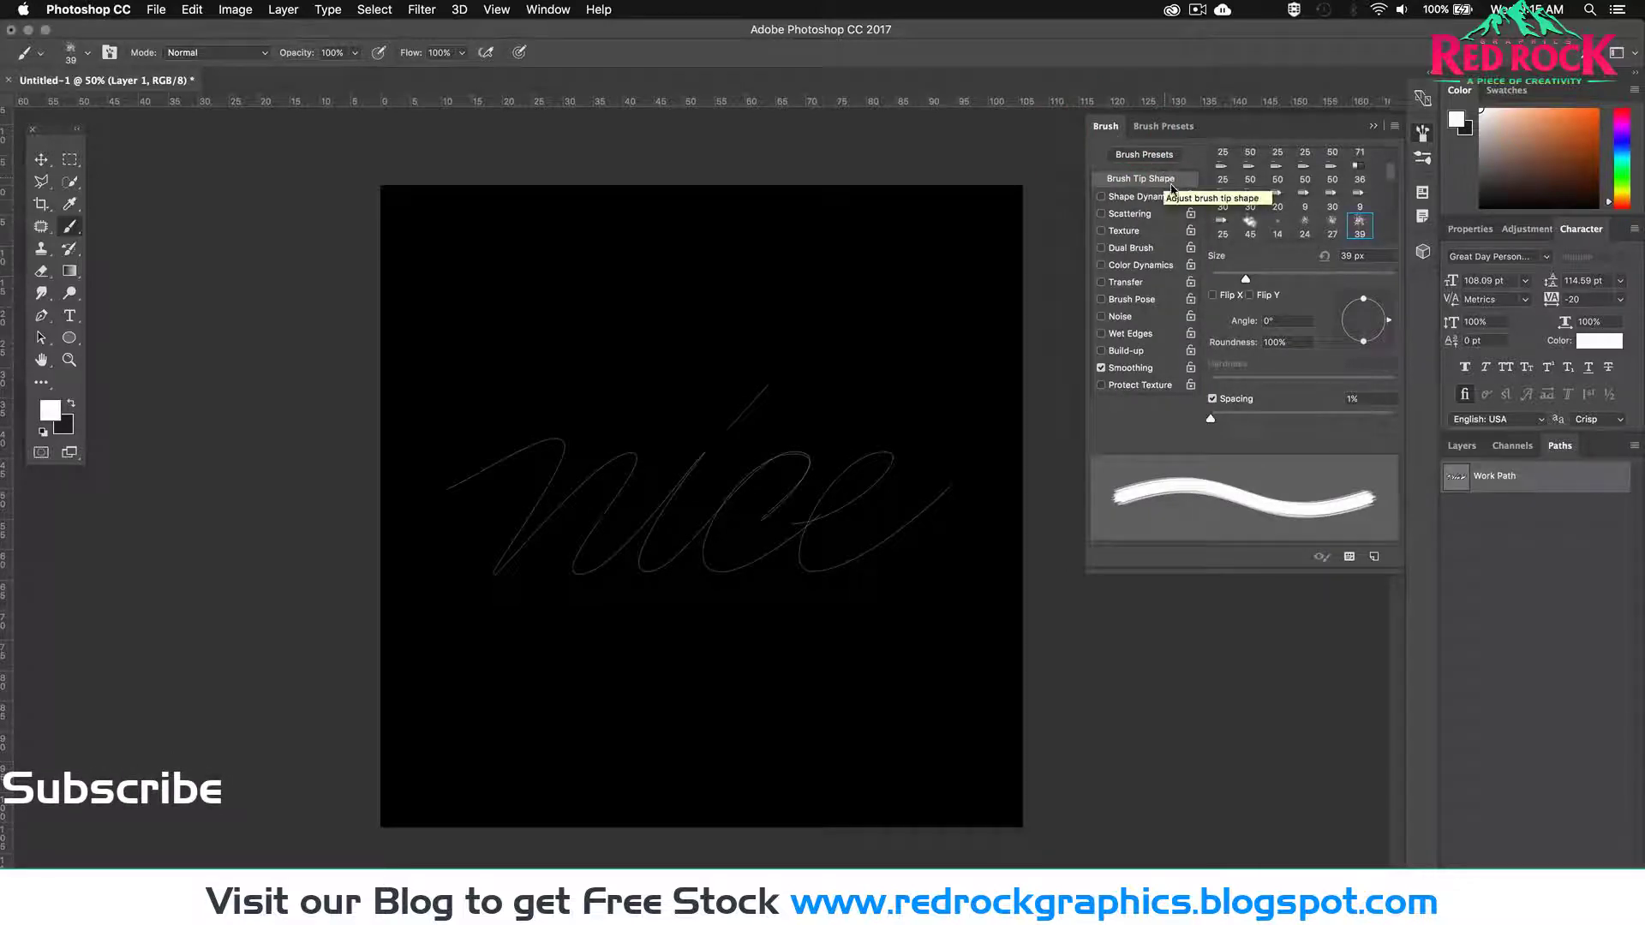
{"action": "left_click", "coordinate": [1365, 256]}
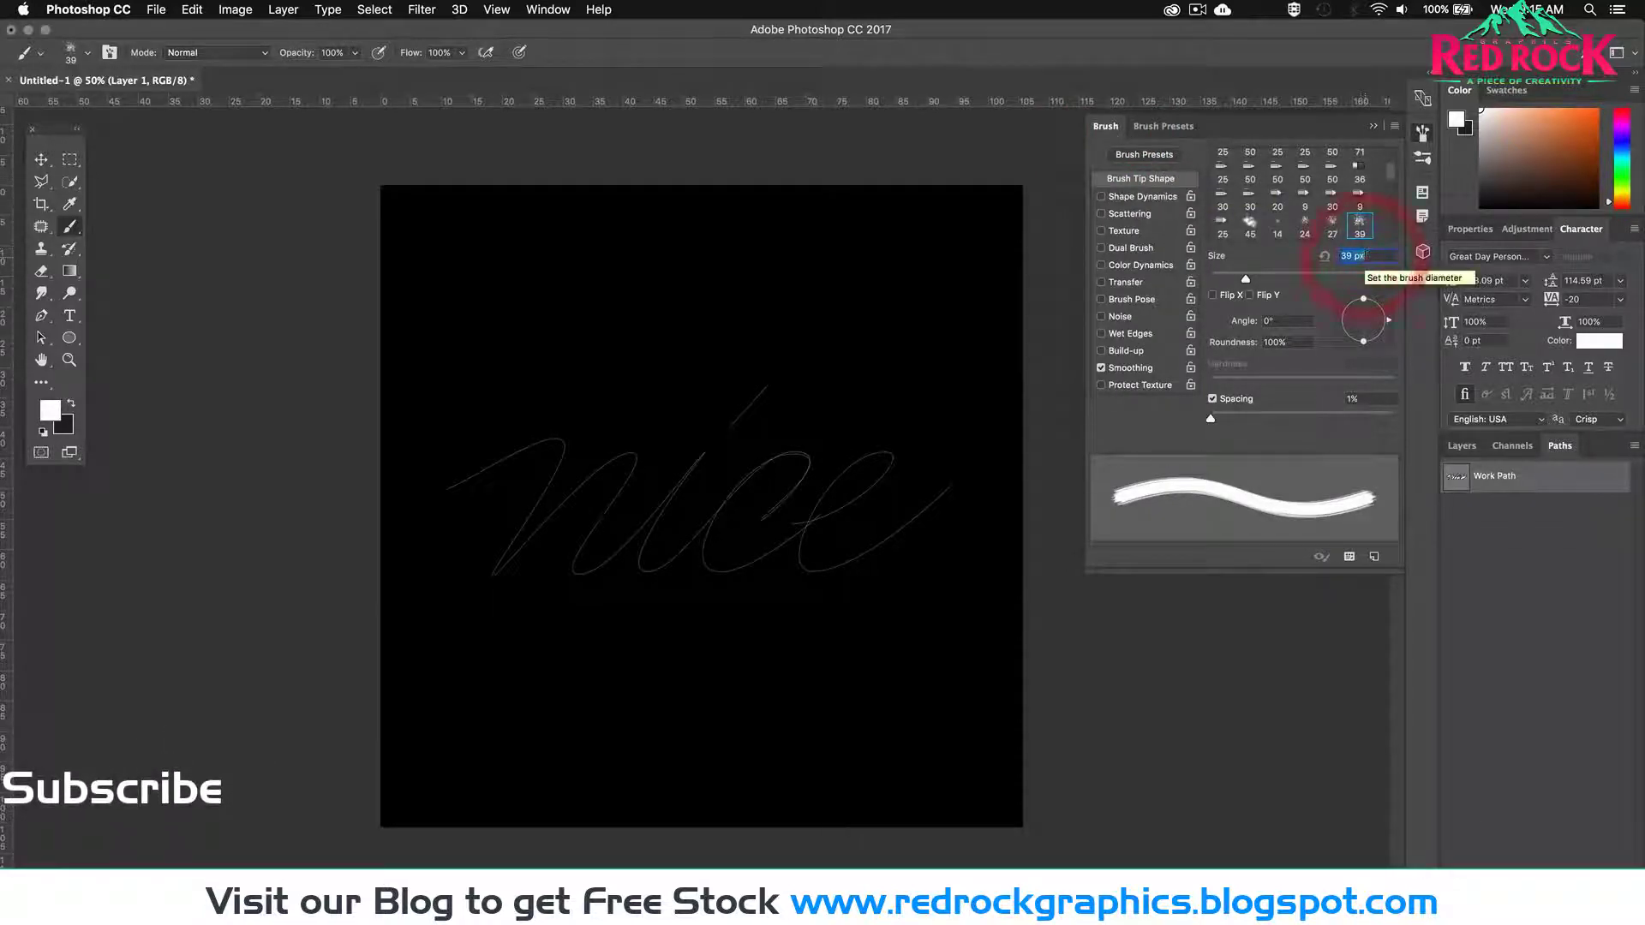
{"action": "type", "text": "70"}
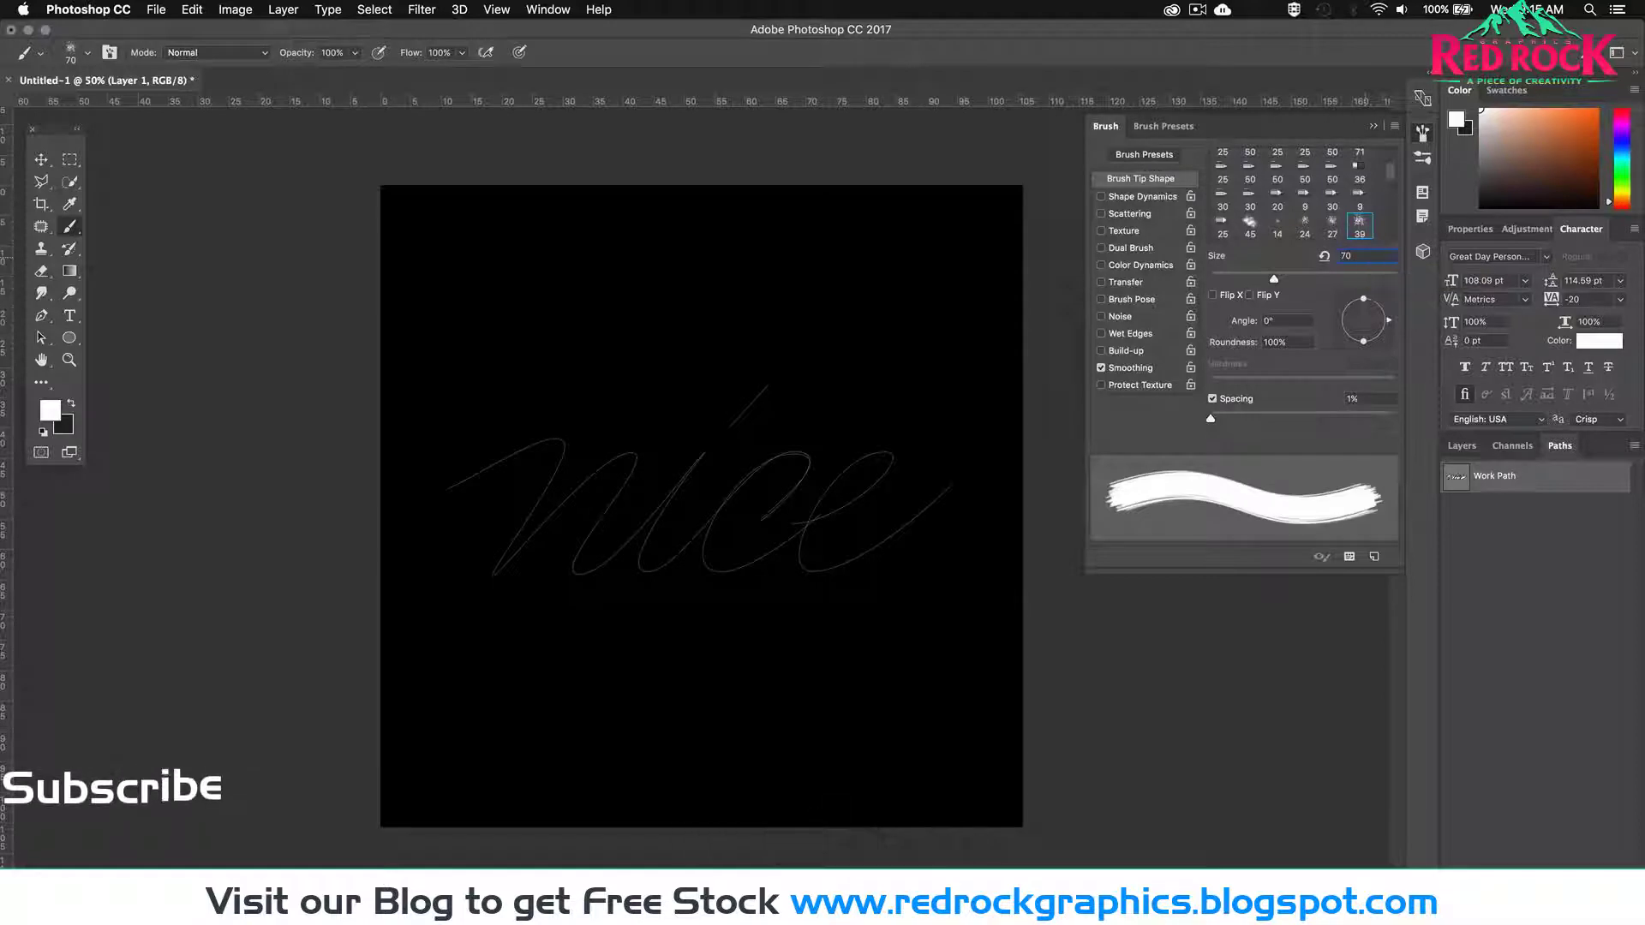
{"action": "left_click", "coordinate": [1341, 402]}
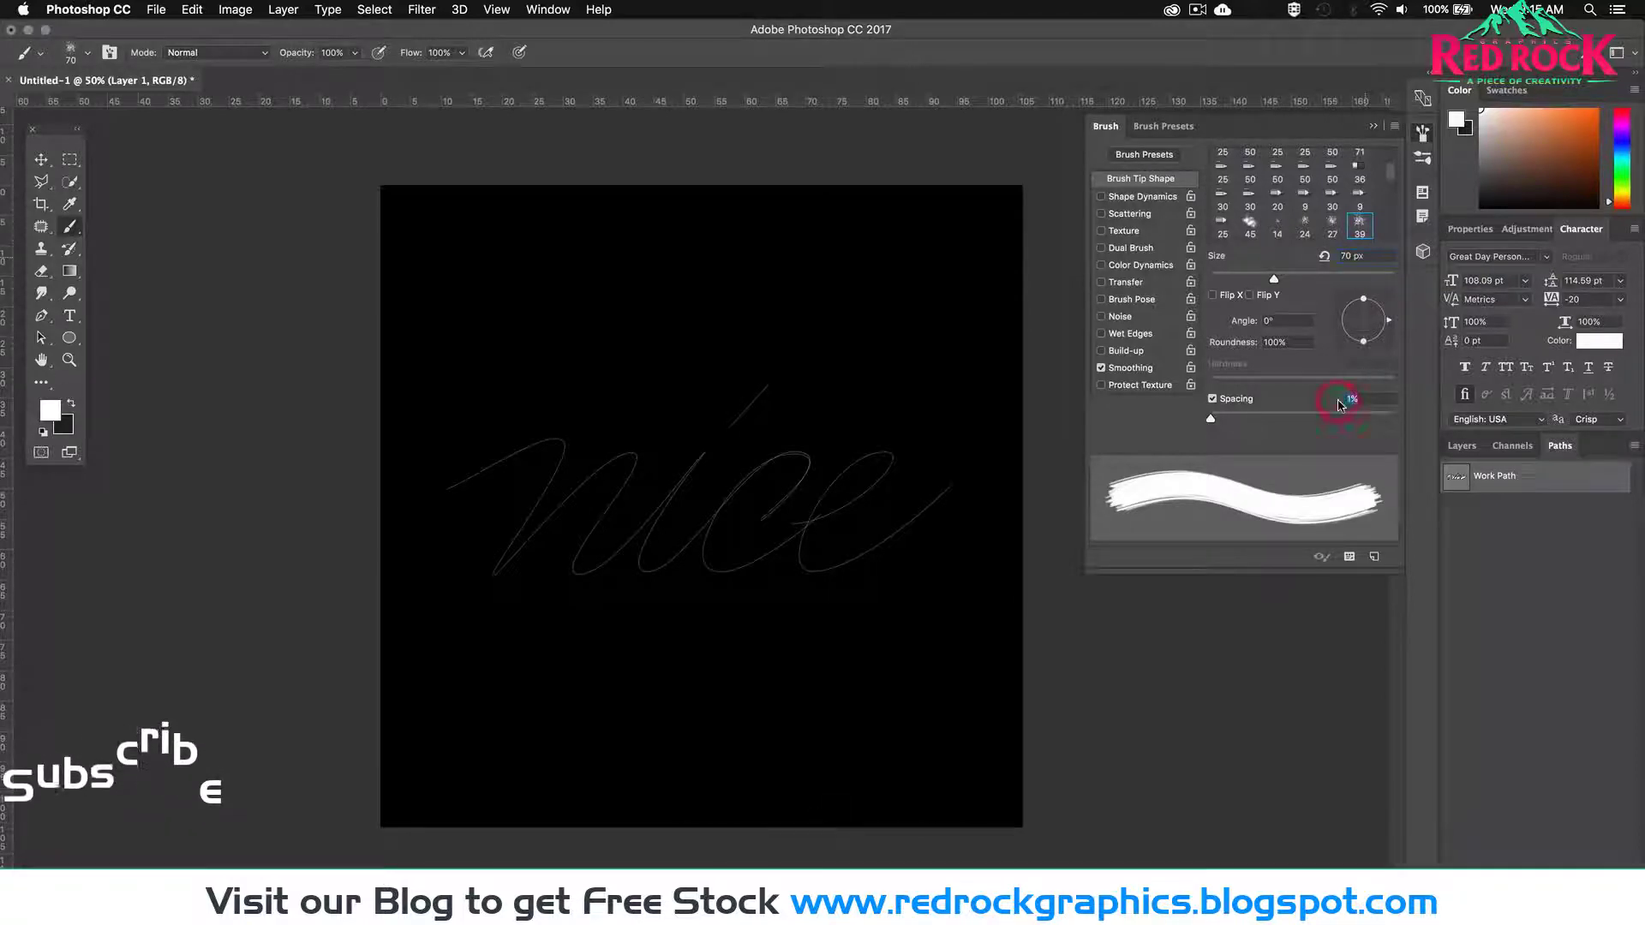
Step: Enable Transfer for the brush and set the Flow Jitter control to Pen Pressure
{"action": "left_click", "coordinate": [1151, 284]}
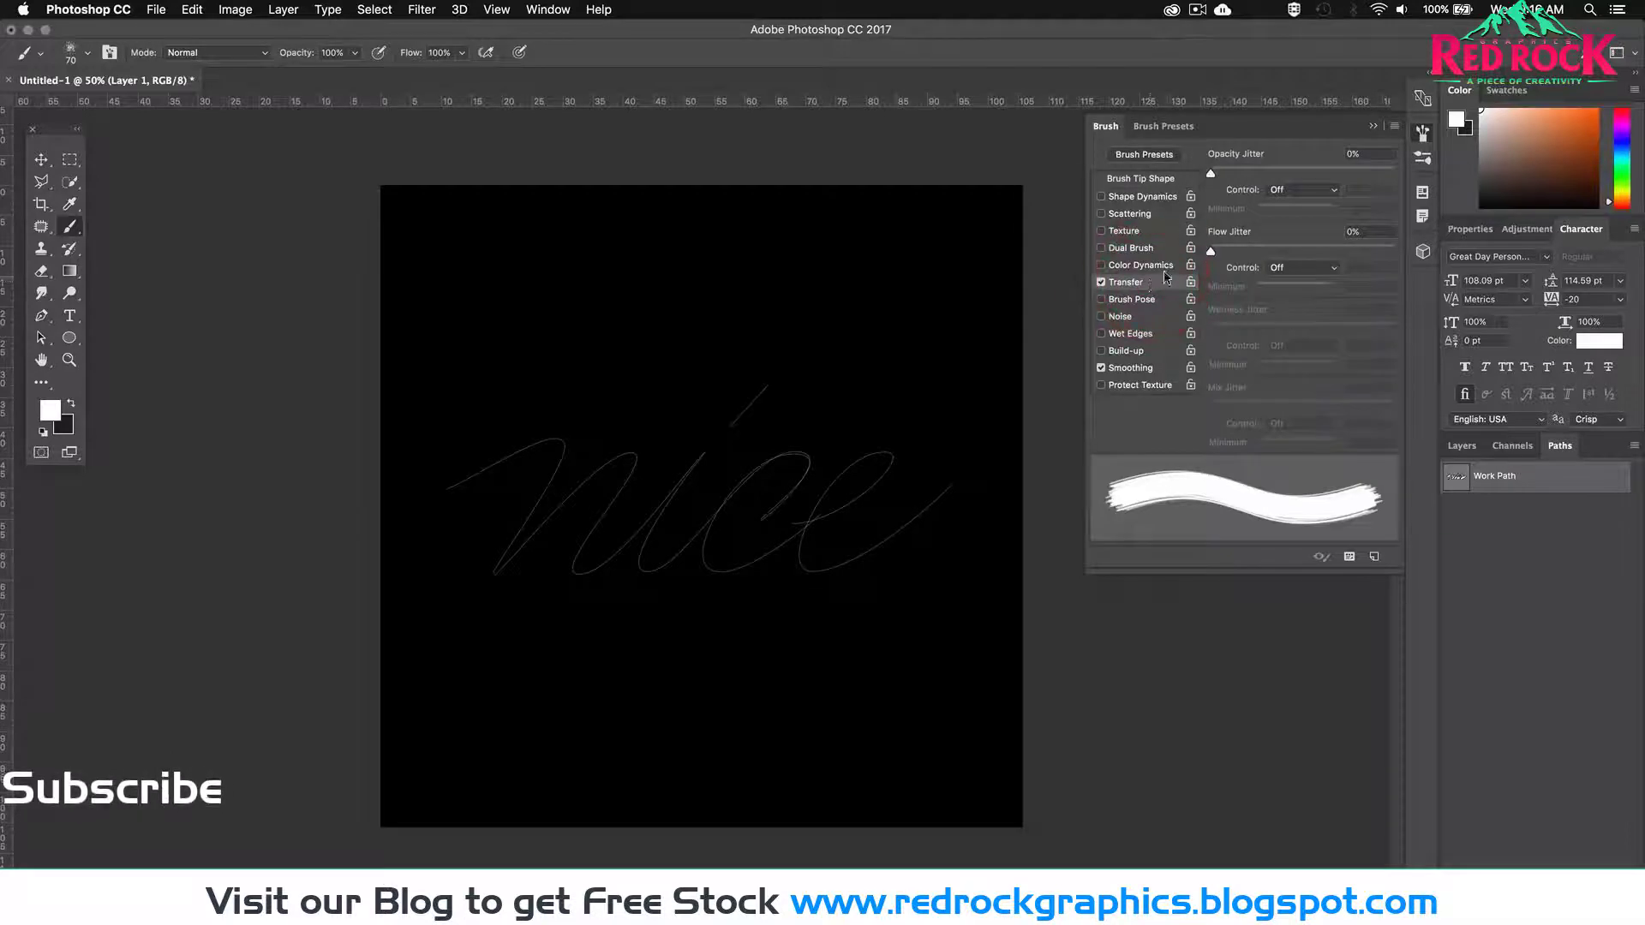
{"action": "left_click", "coordinate": [1309, 268]}
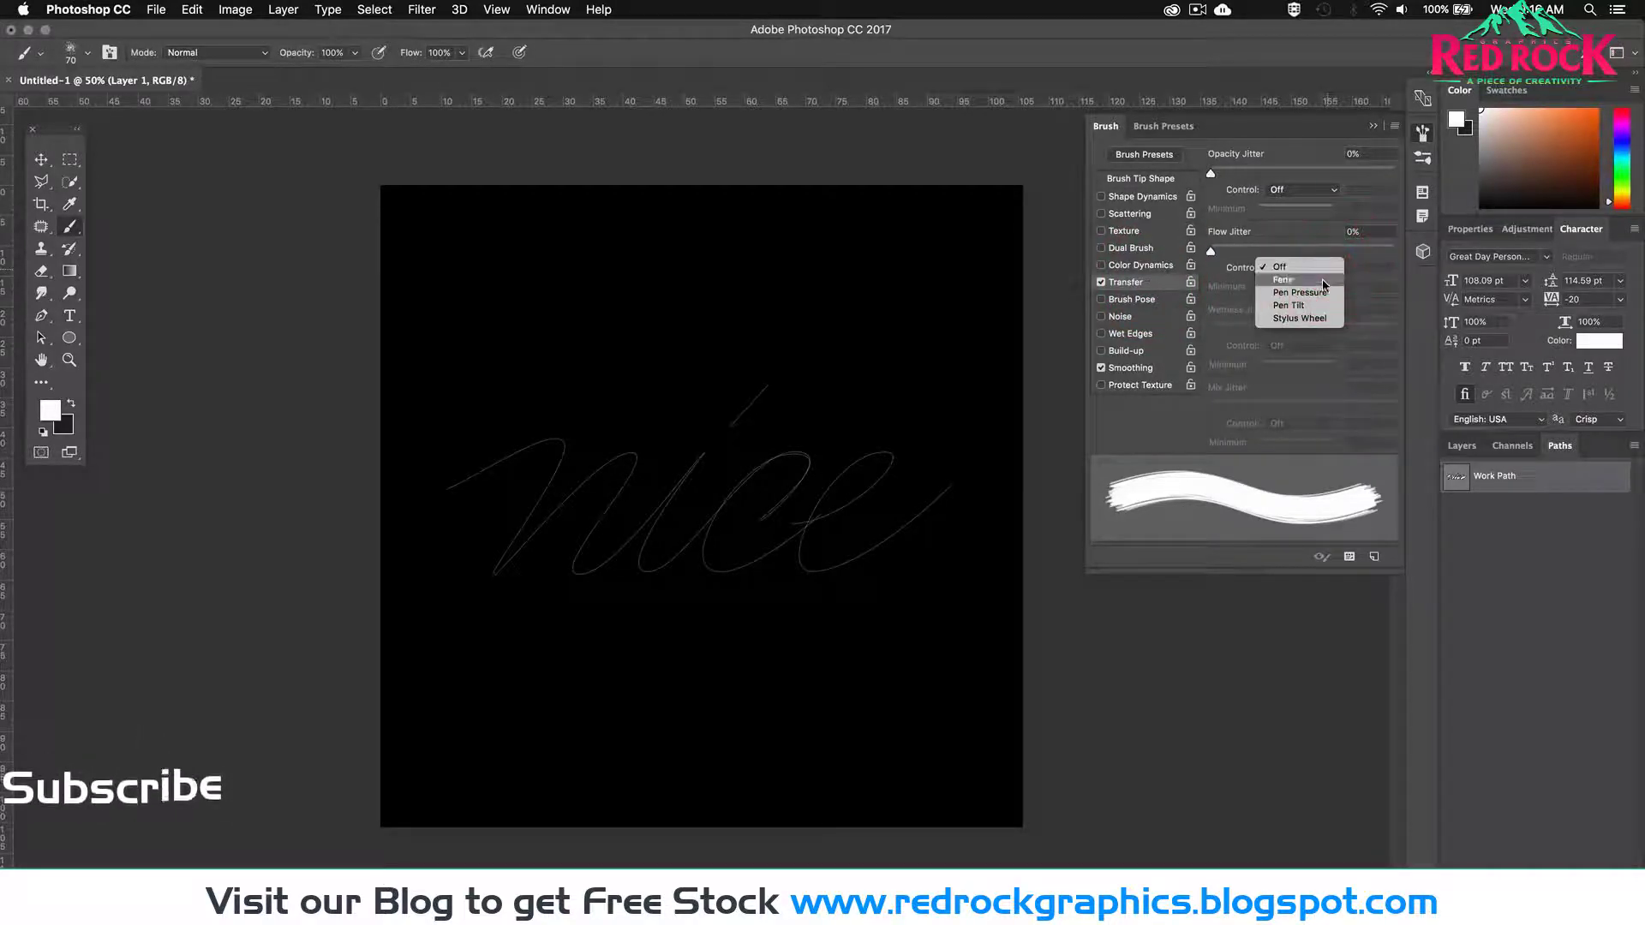
{"action": "left_click", "coordinate": [1300, 293]}
{"action": "left_click", "coordinate": [1341, 289]}
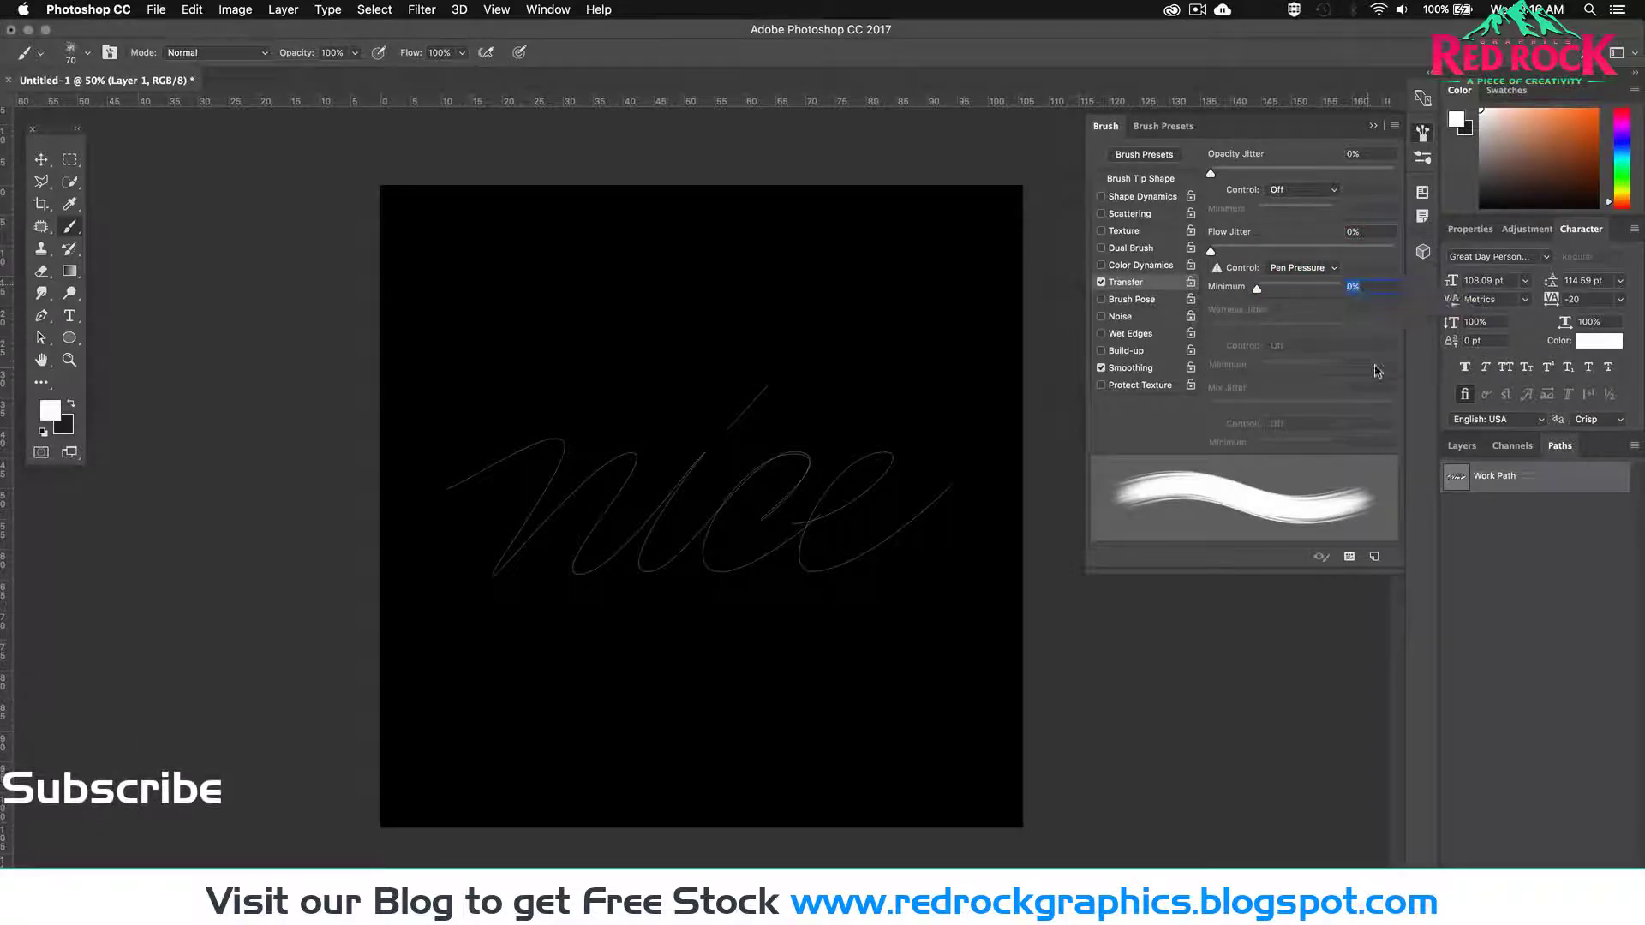
Step: Stroke the work path on Layer 1 using the Brush with Simulate Pressure enabled
{"action": "left_click", "coordinate": [1447, 446]}
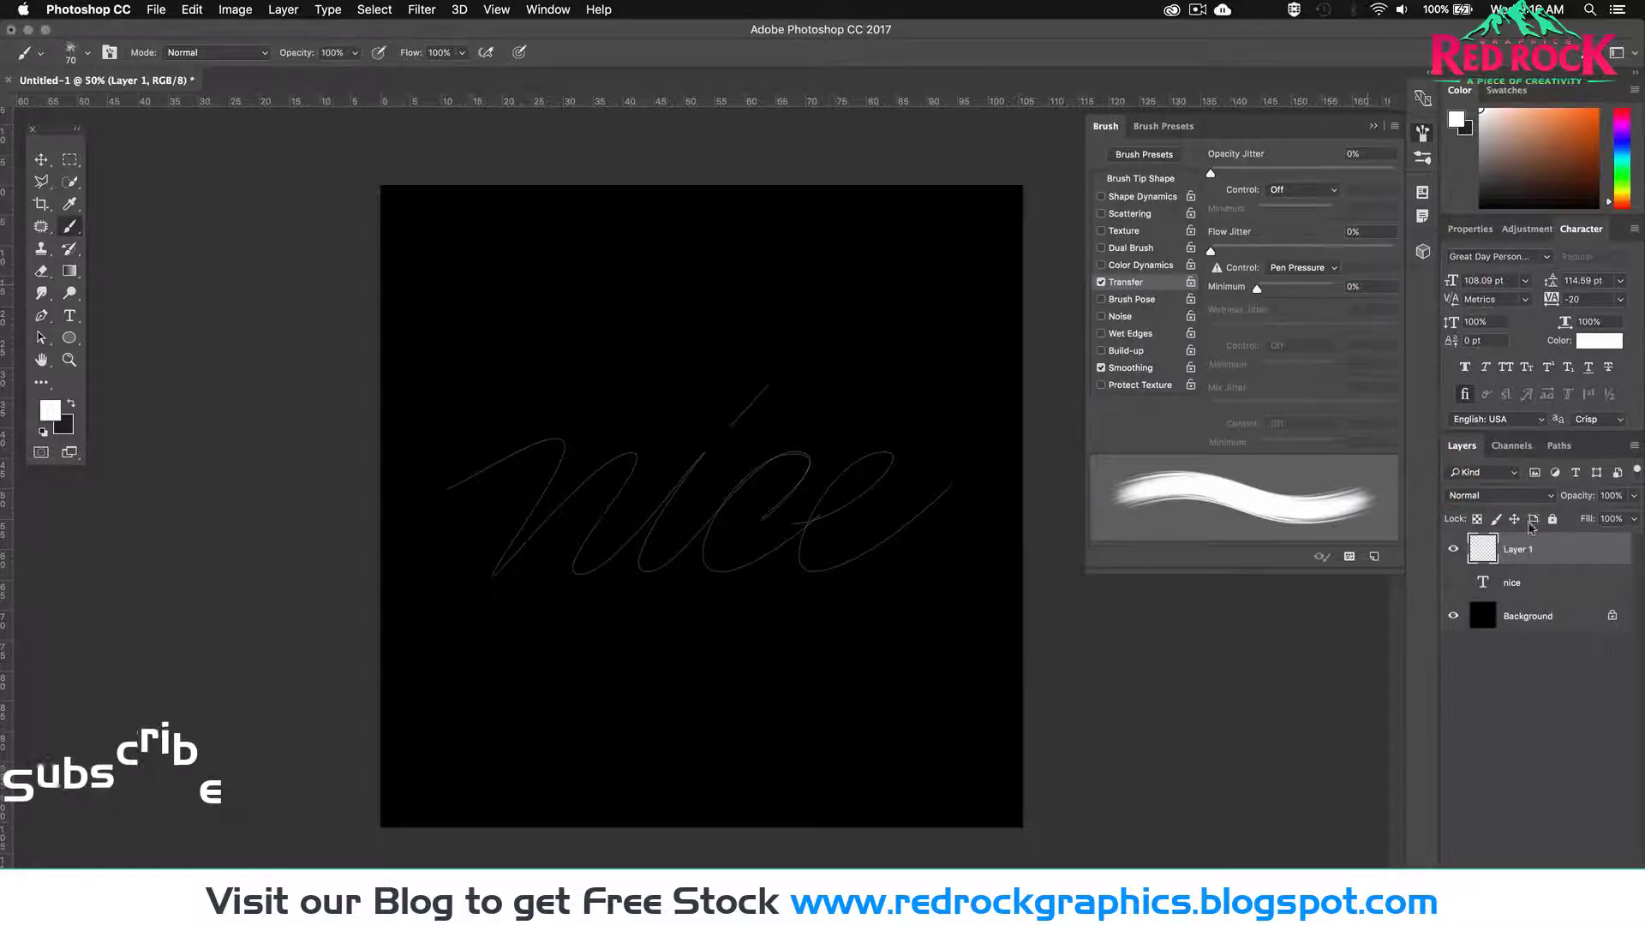
{"action": "left_click", "coordinate": [1561, 445]}
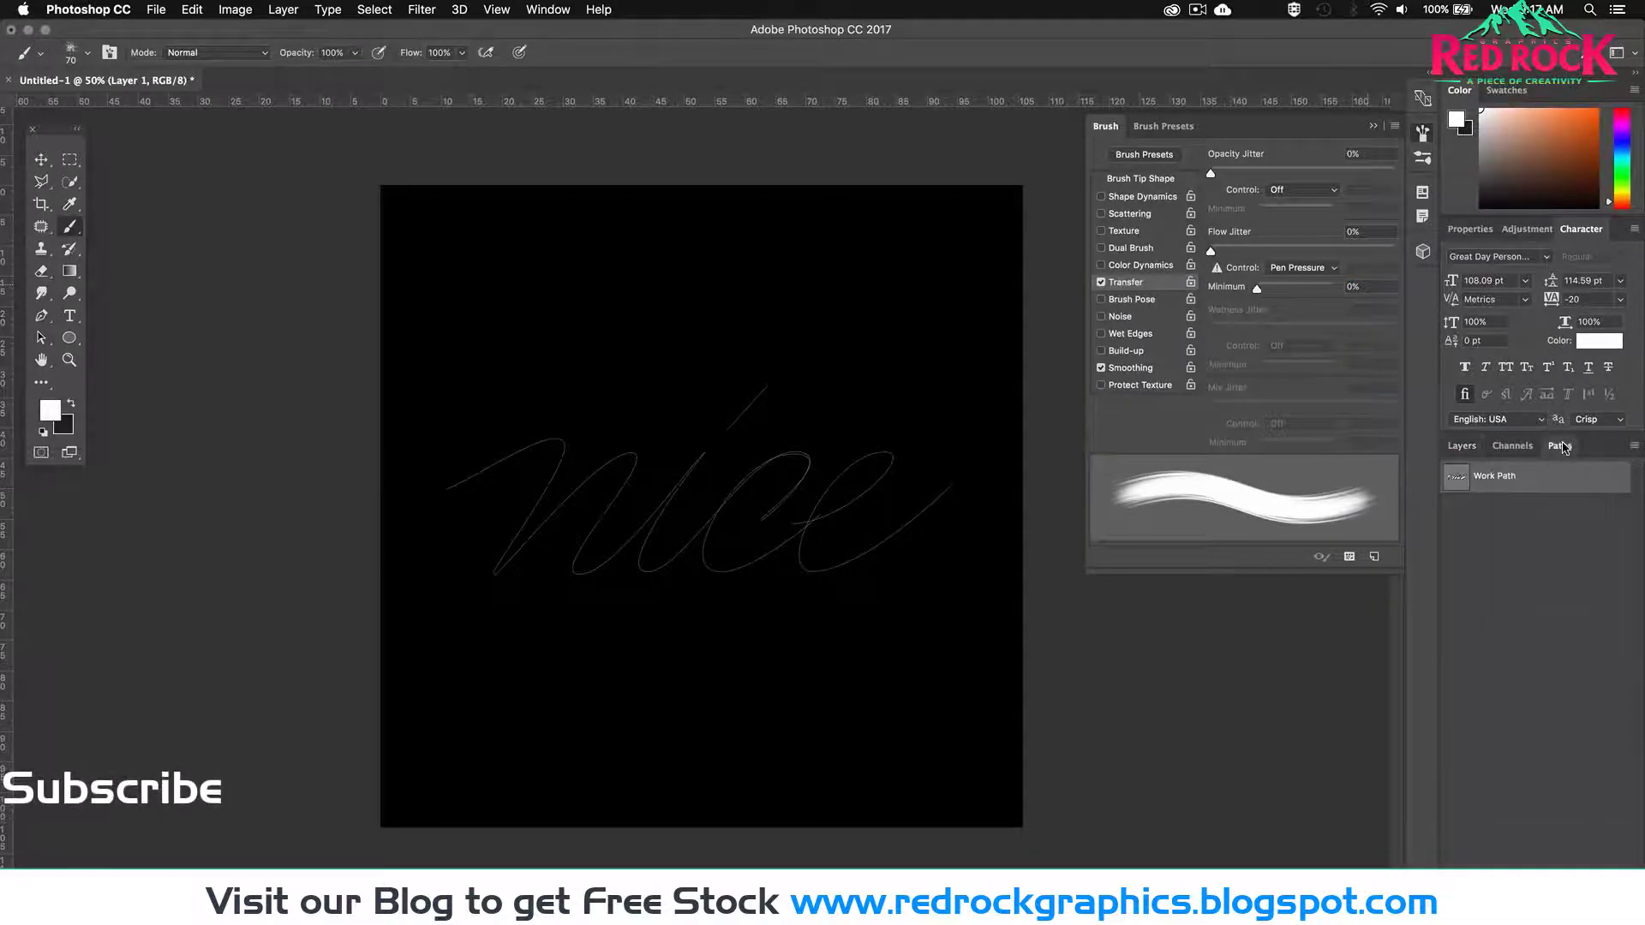
{"action": "right_click", "coordinate": [1510, 477]}
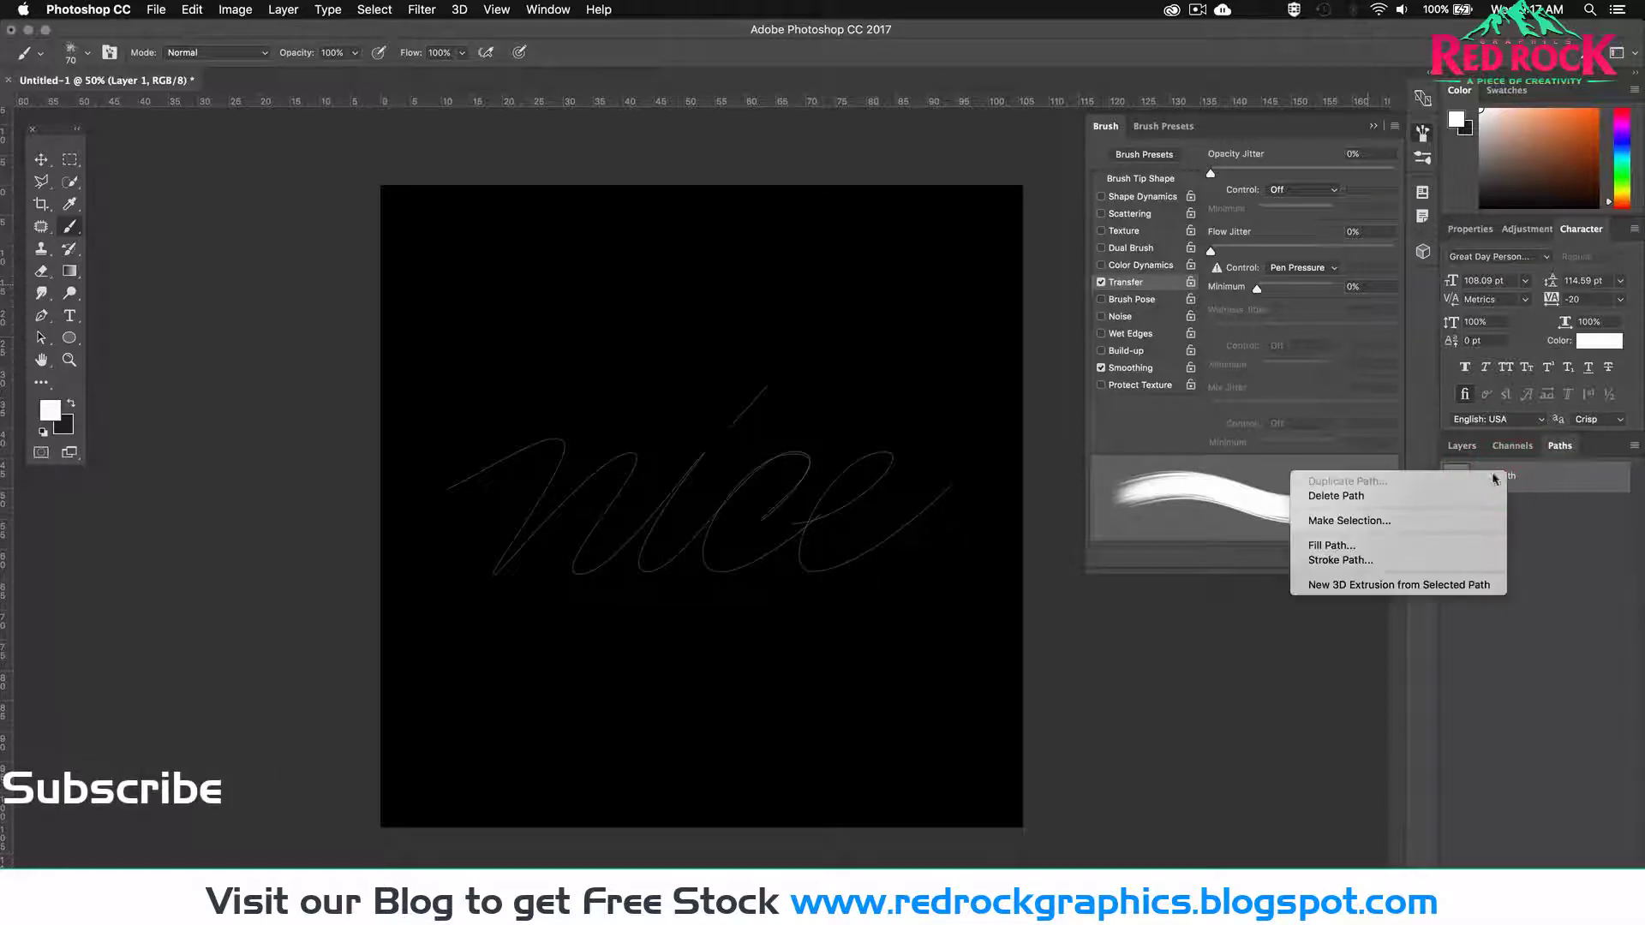
{"action": "left_click", "coordinate": [1393, 561]}
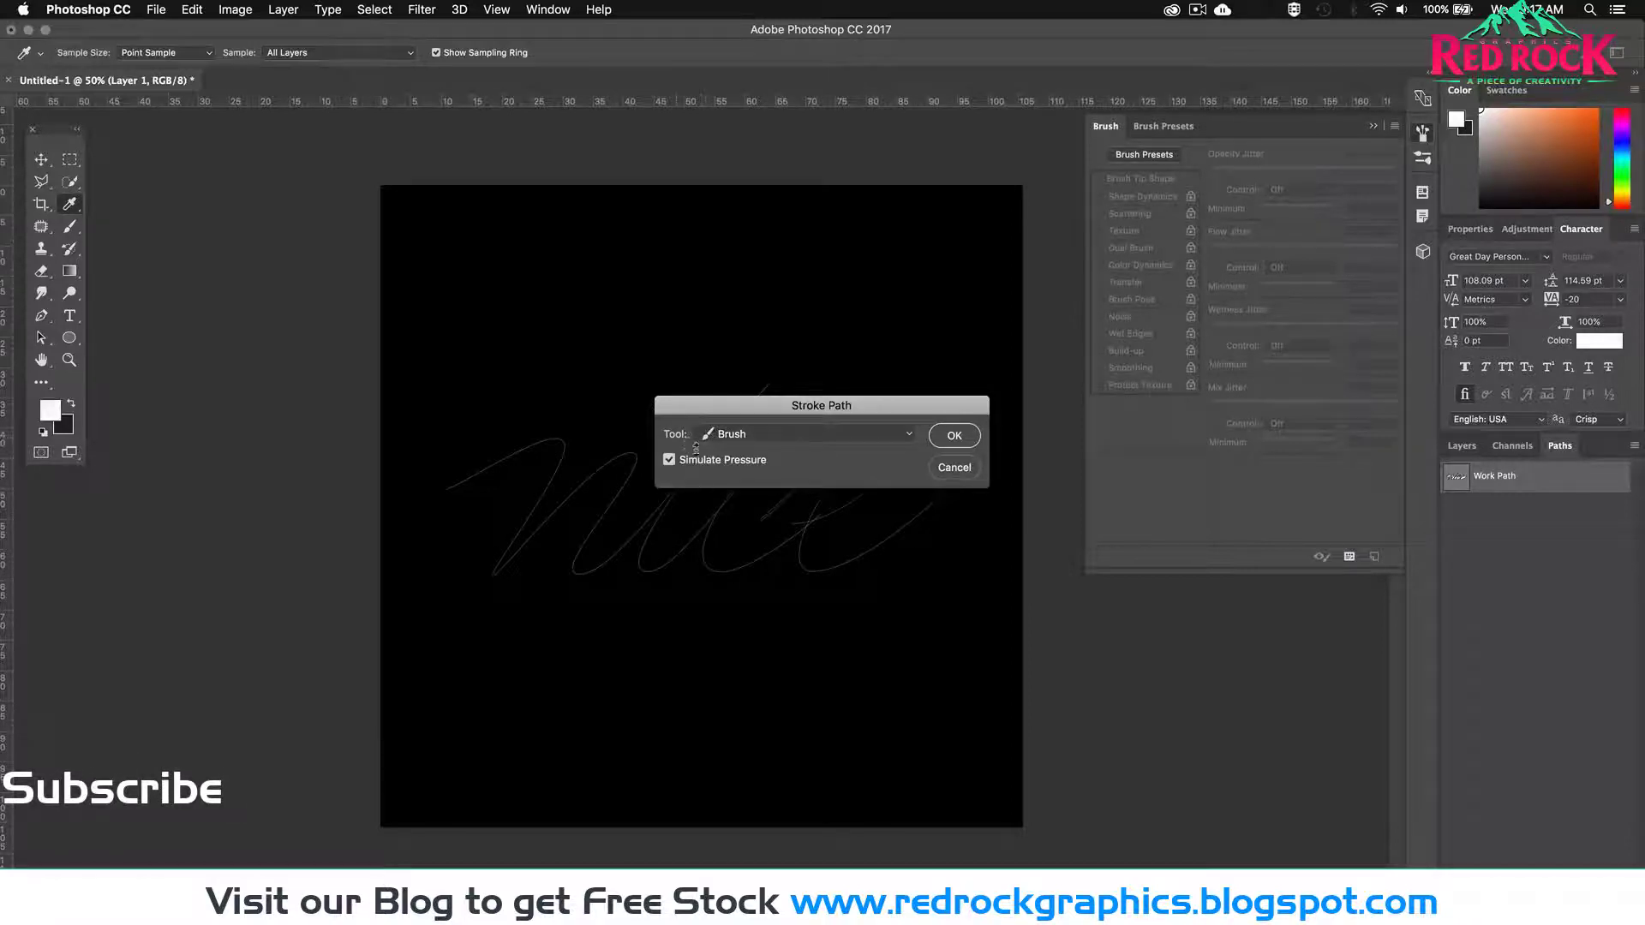
{"action": "left_click", "coordinate": [954, 436]}
{"action": "key", "text": "super+plus"}
{"action": "key", "text": "space"}
{"action": "left_click_drag", "start_coordinate": [798, 455], "coordinate": [759, 454]}
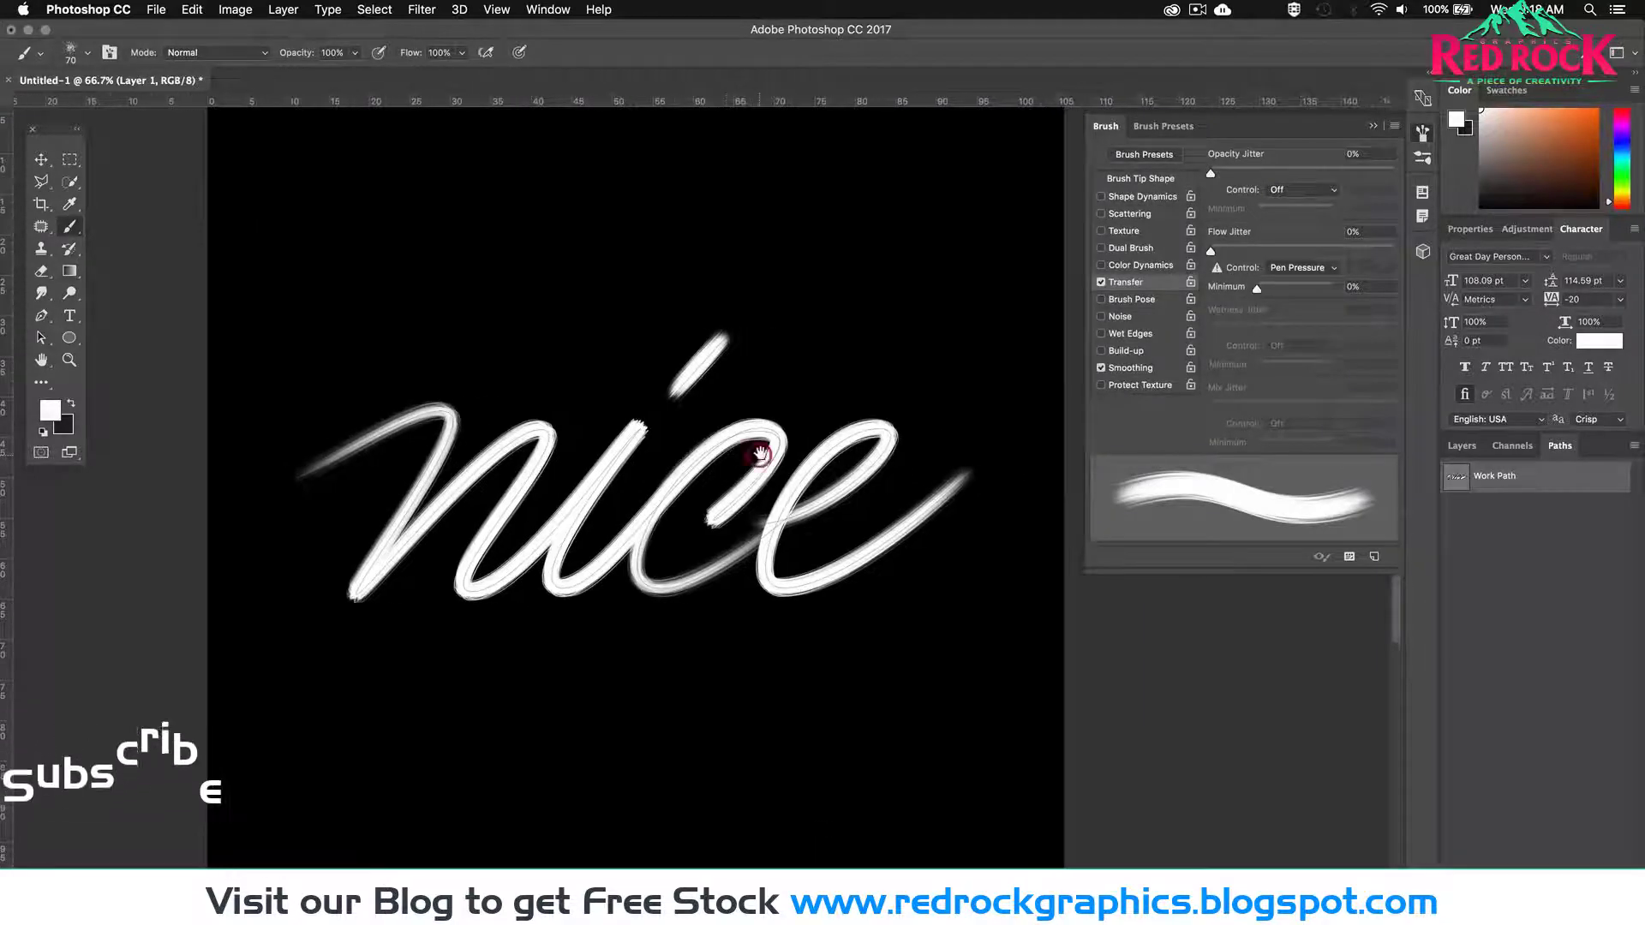
Step: Add another empty layer above the stroked lettering layer
{"action": "left_click", "coordinate": [1457, 447]}
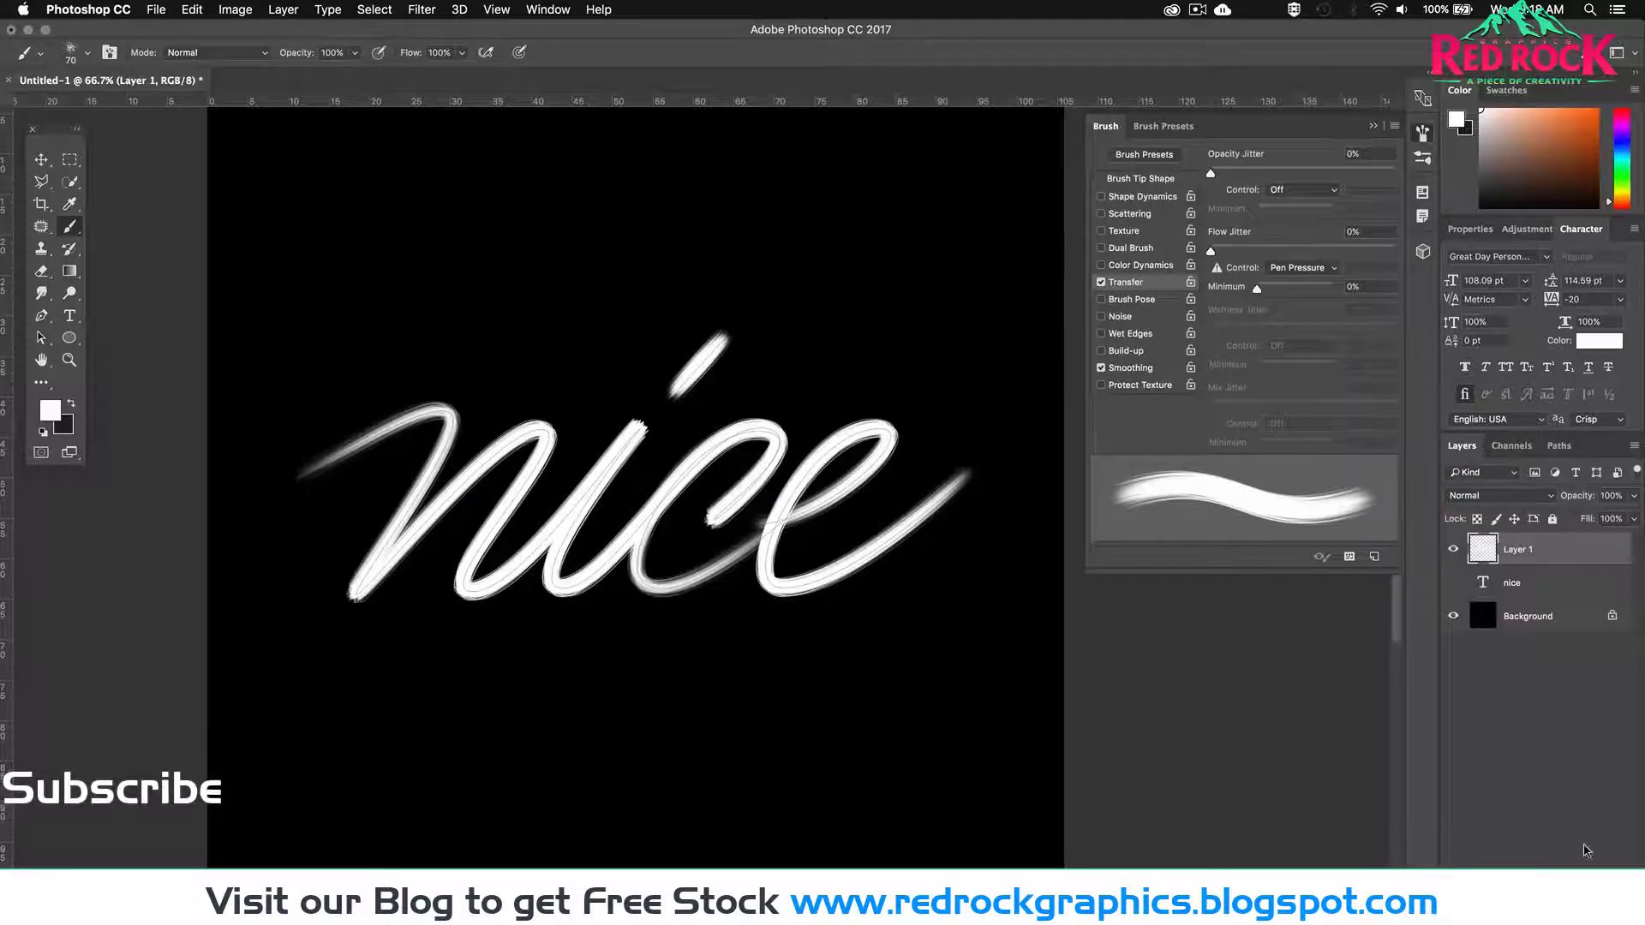
{"action": "key", "text": "super+shift+alt+n"}
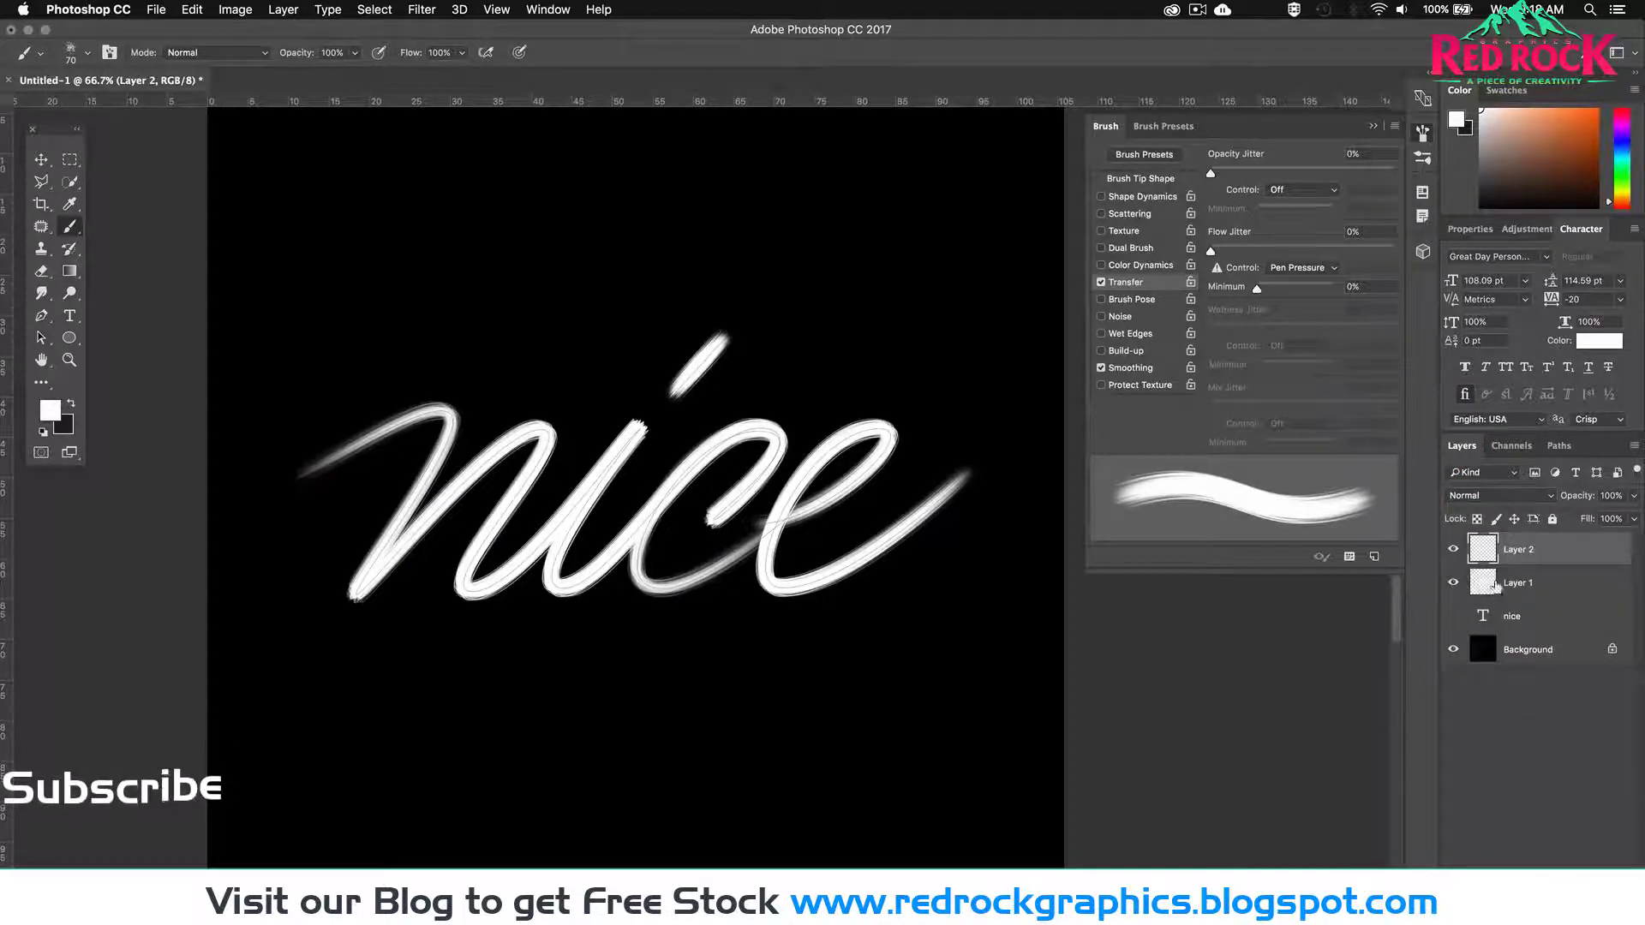
Step: Delete the stroked lettering on Layer 1 and make the empty Layer 2 the active layer
{"action": "left_click", "coordinate": [1526, 589]}
{"action": "key", "text": "BackSpace"}
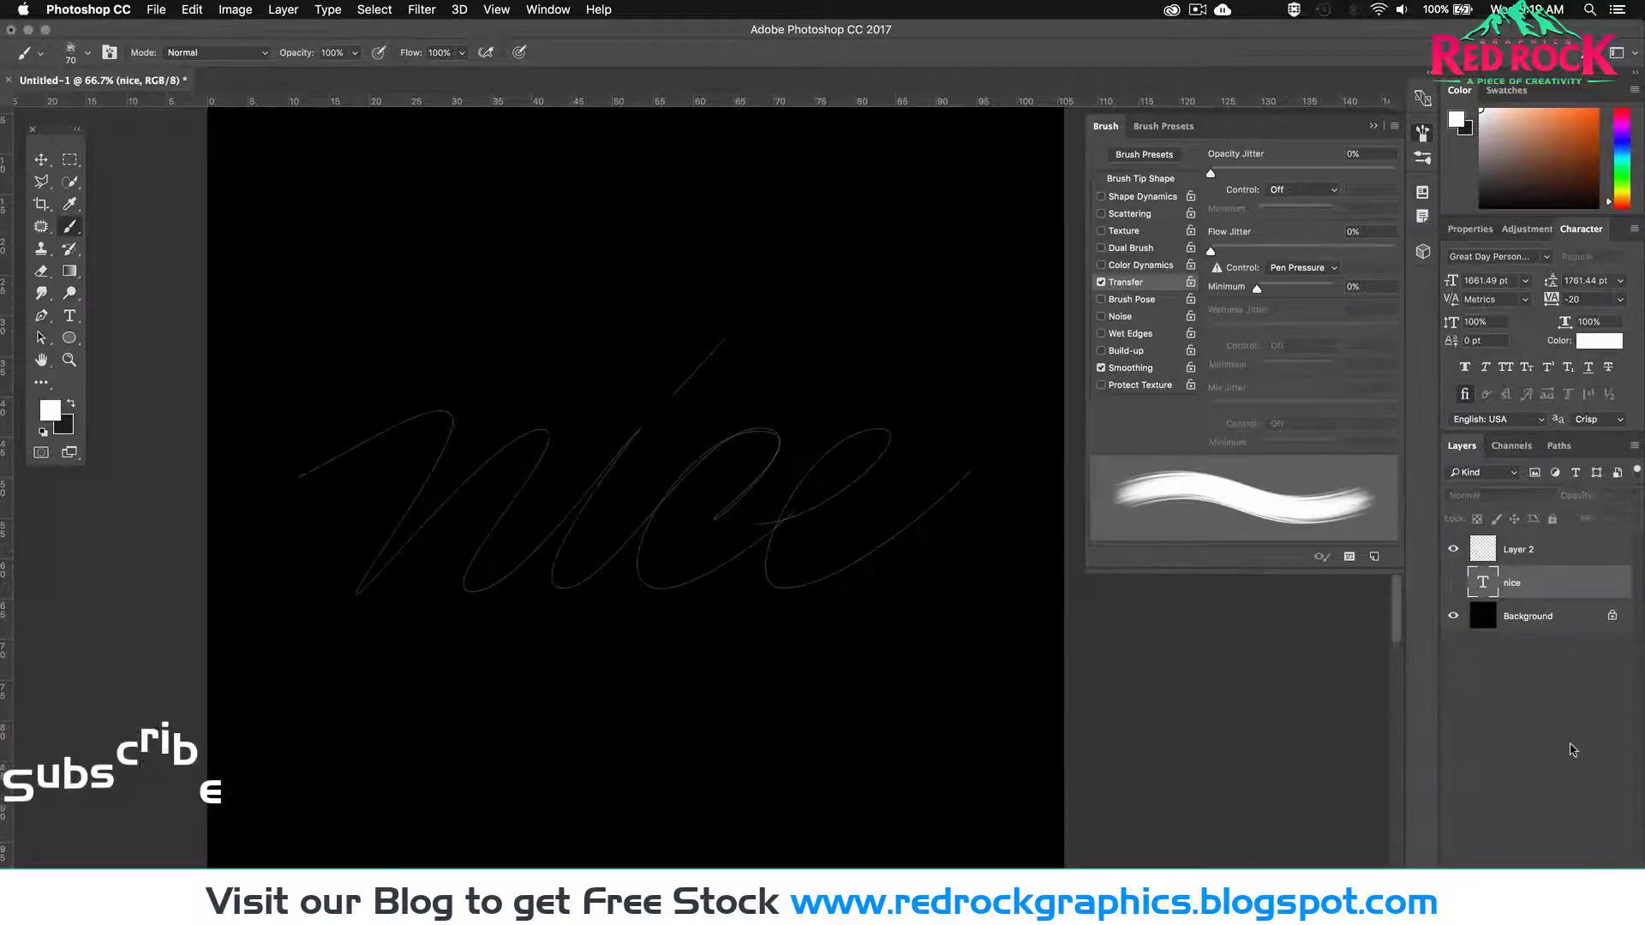
{"action": "left_click", "coordinate": [1553, 549]}
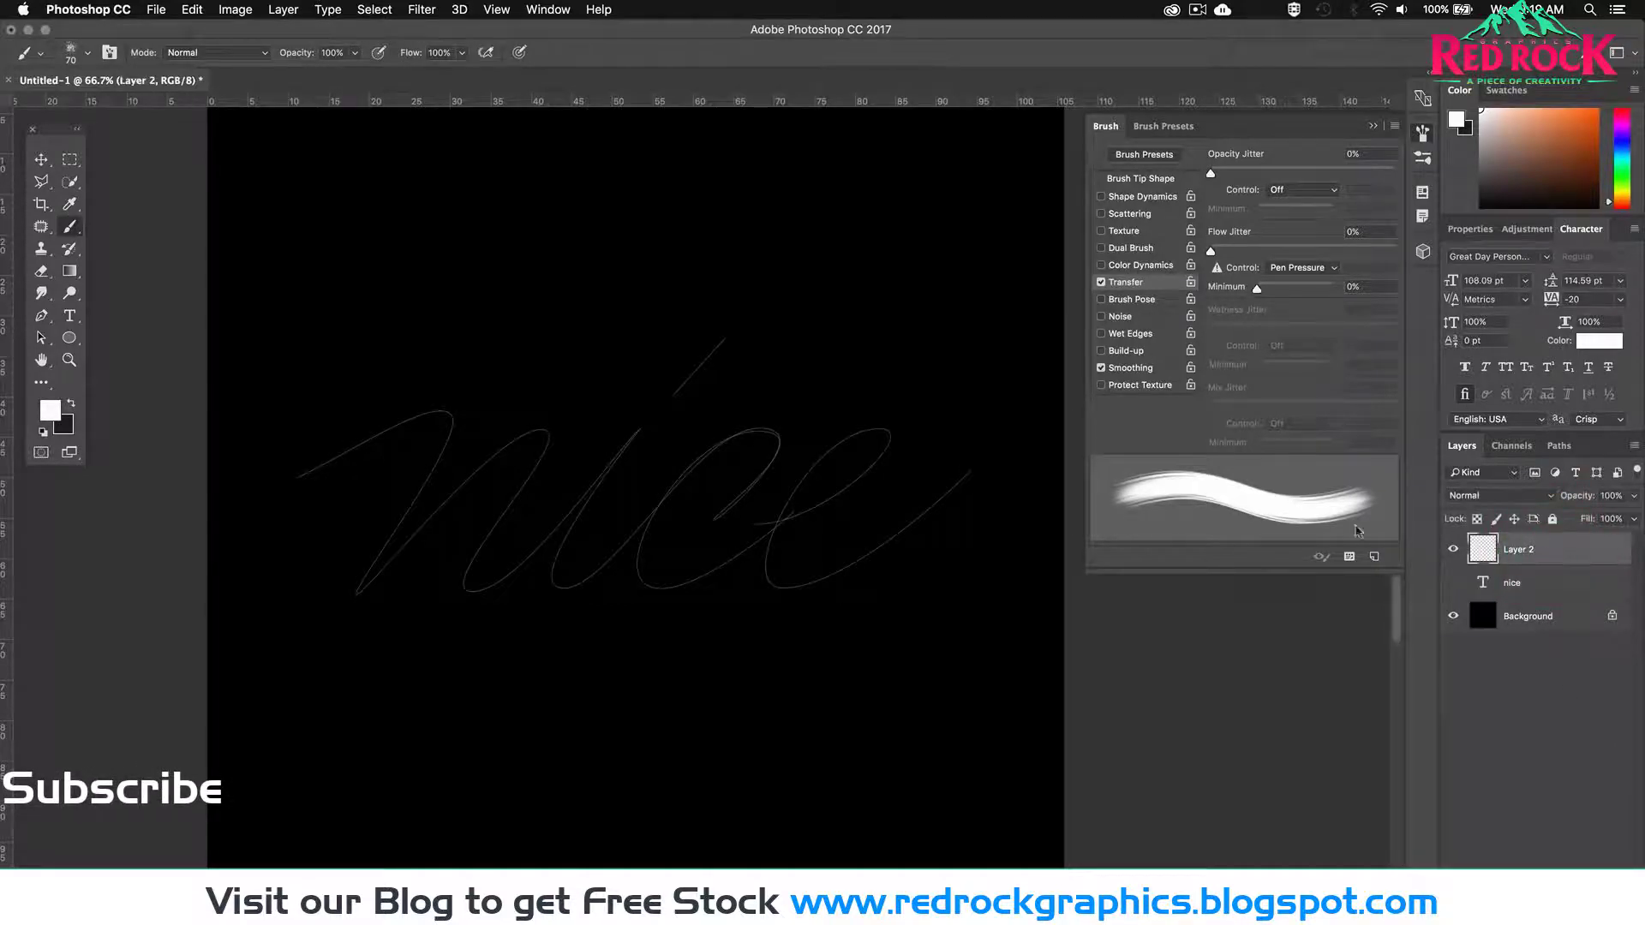
Step: Refine the pen path's end anchors on the i stem, the inner end of the c and the i's dot stroke
{"action": "left_click", "coordinate": [749, 506], "text": "super"}
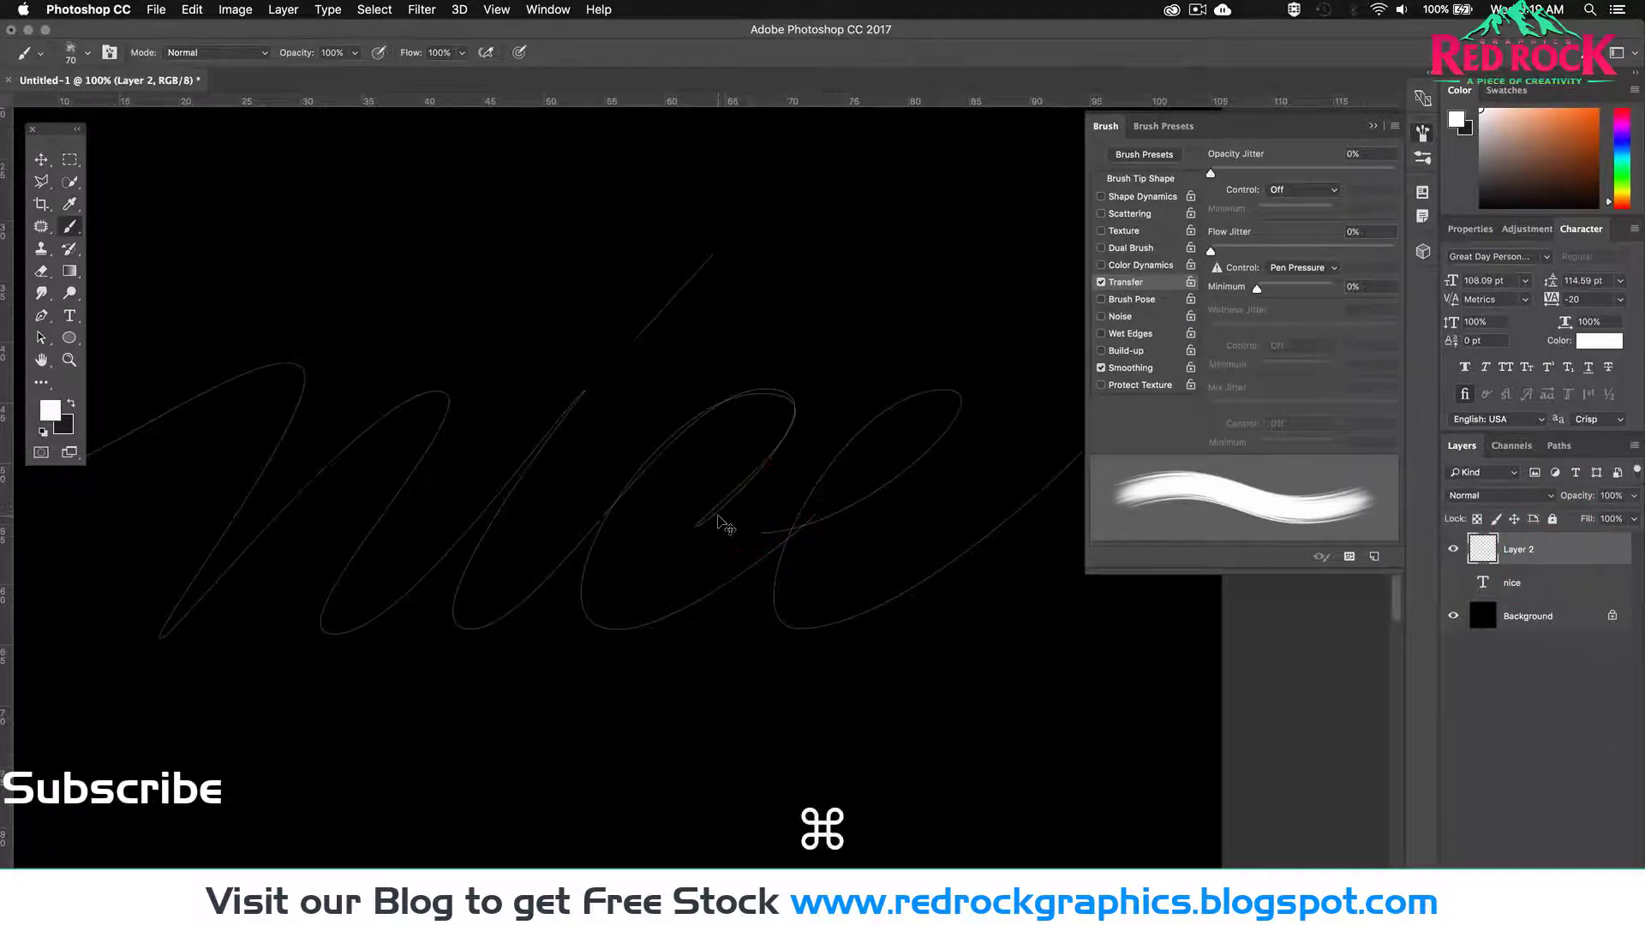
{"action": "key", "text": "p"}
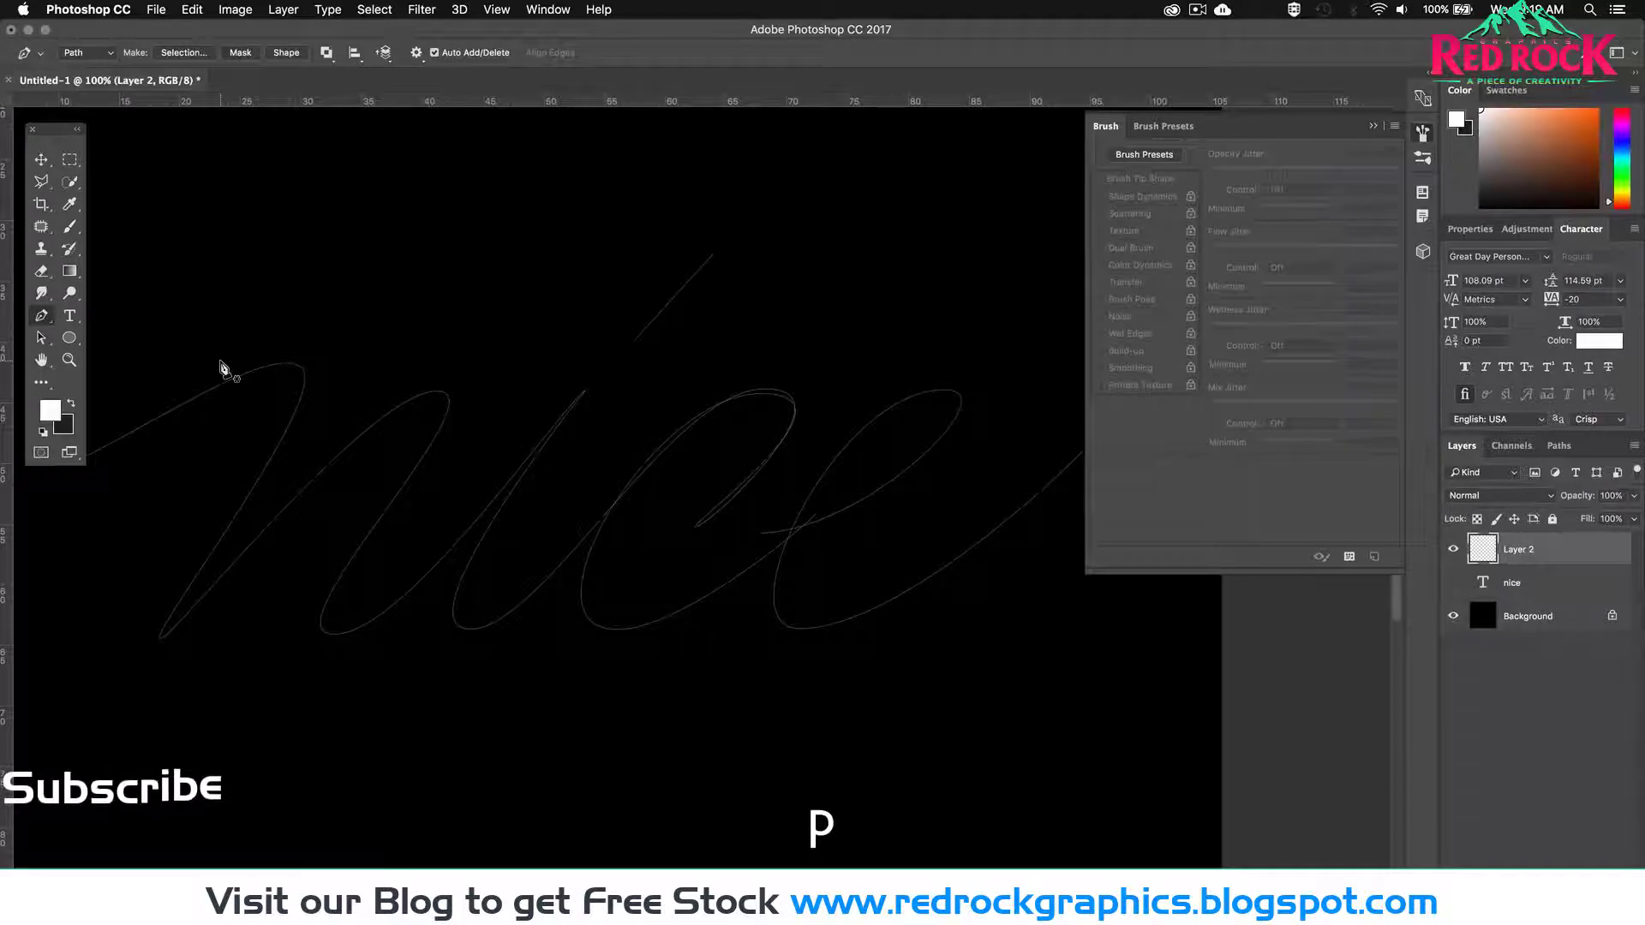
{"action": "left_click", "coordinate": [584, 392], "text": "super"}
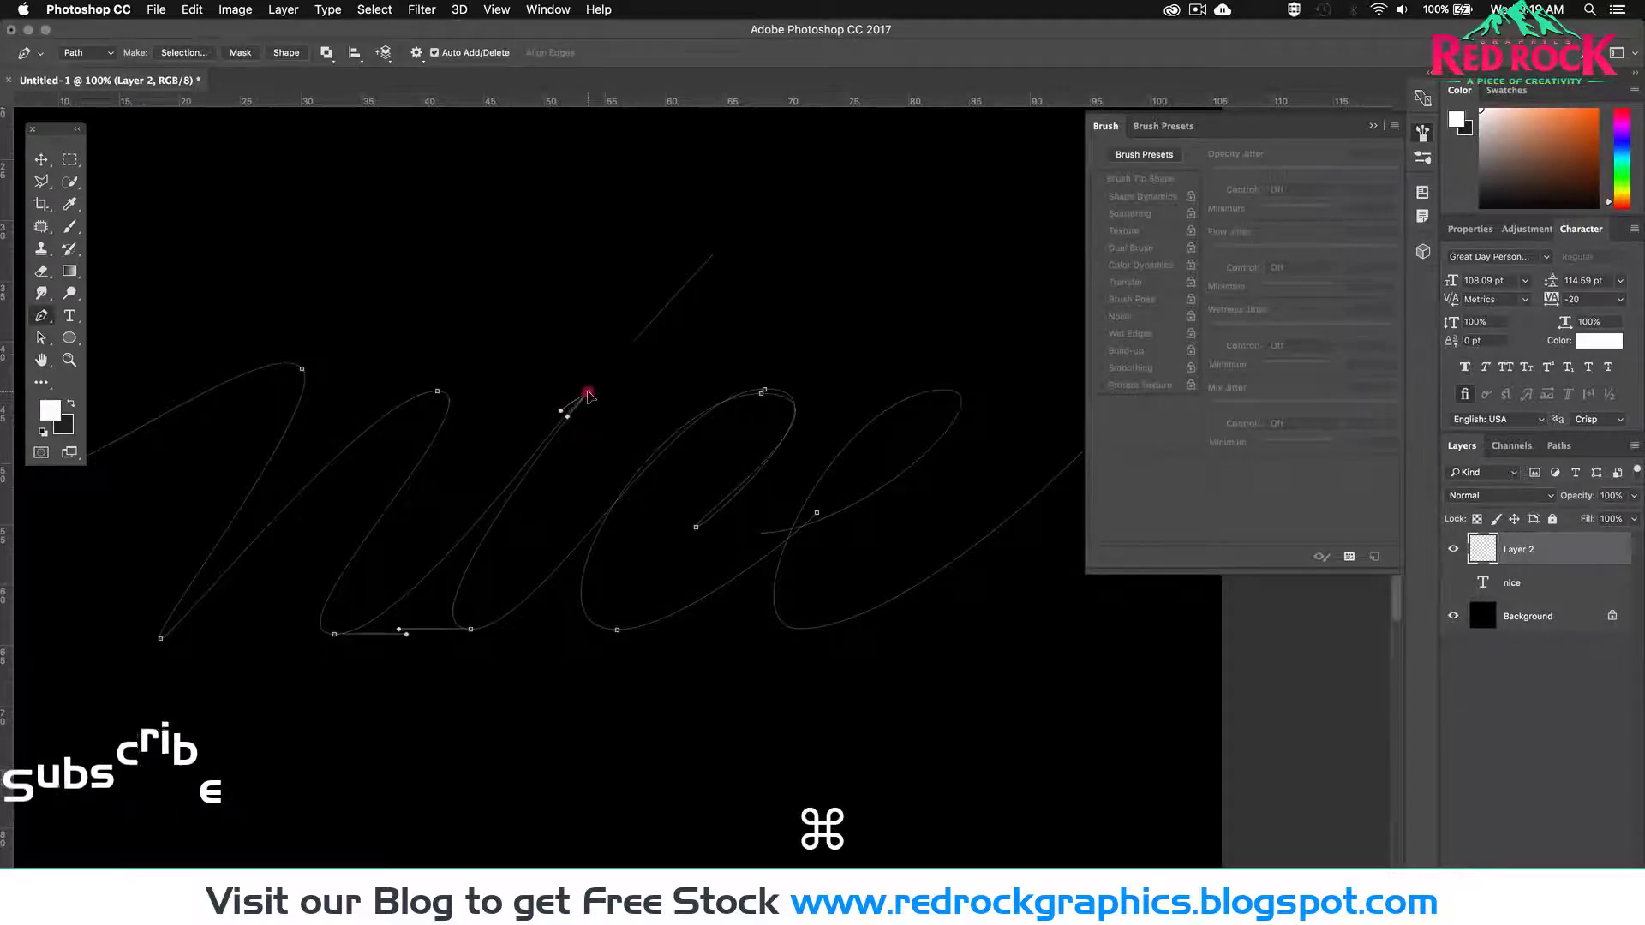
{"action": "left_click", "coordinate": [695, 528], "text": "super"}
{"action": "left_click", "coordinate": [634, 339]}
{"action": "left_click", "coordinate": [719, 245]}
Step: Fine-tune the anchor points and curve handles of the e's loop and entry stroke
{"action": "left_click", "coordinate": [949, 389], "text": "super"}
{"action": "left_click", "coordinate": [944, 389], "text": "super"}
{"action": "left_click", "coordinate": [866, 534], "text": "shift+super"}
{"action": "left_click_drag", "start_coordinate": [865, 534], "coordinate": [871, 534]}
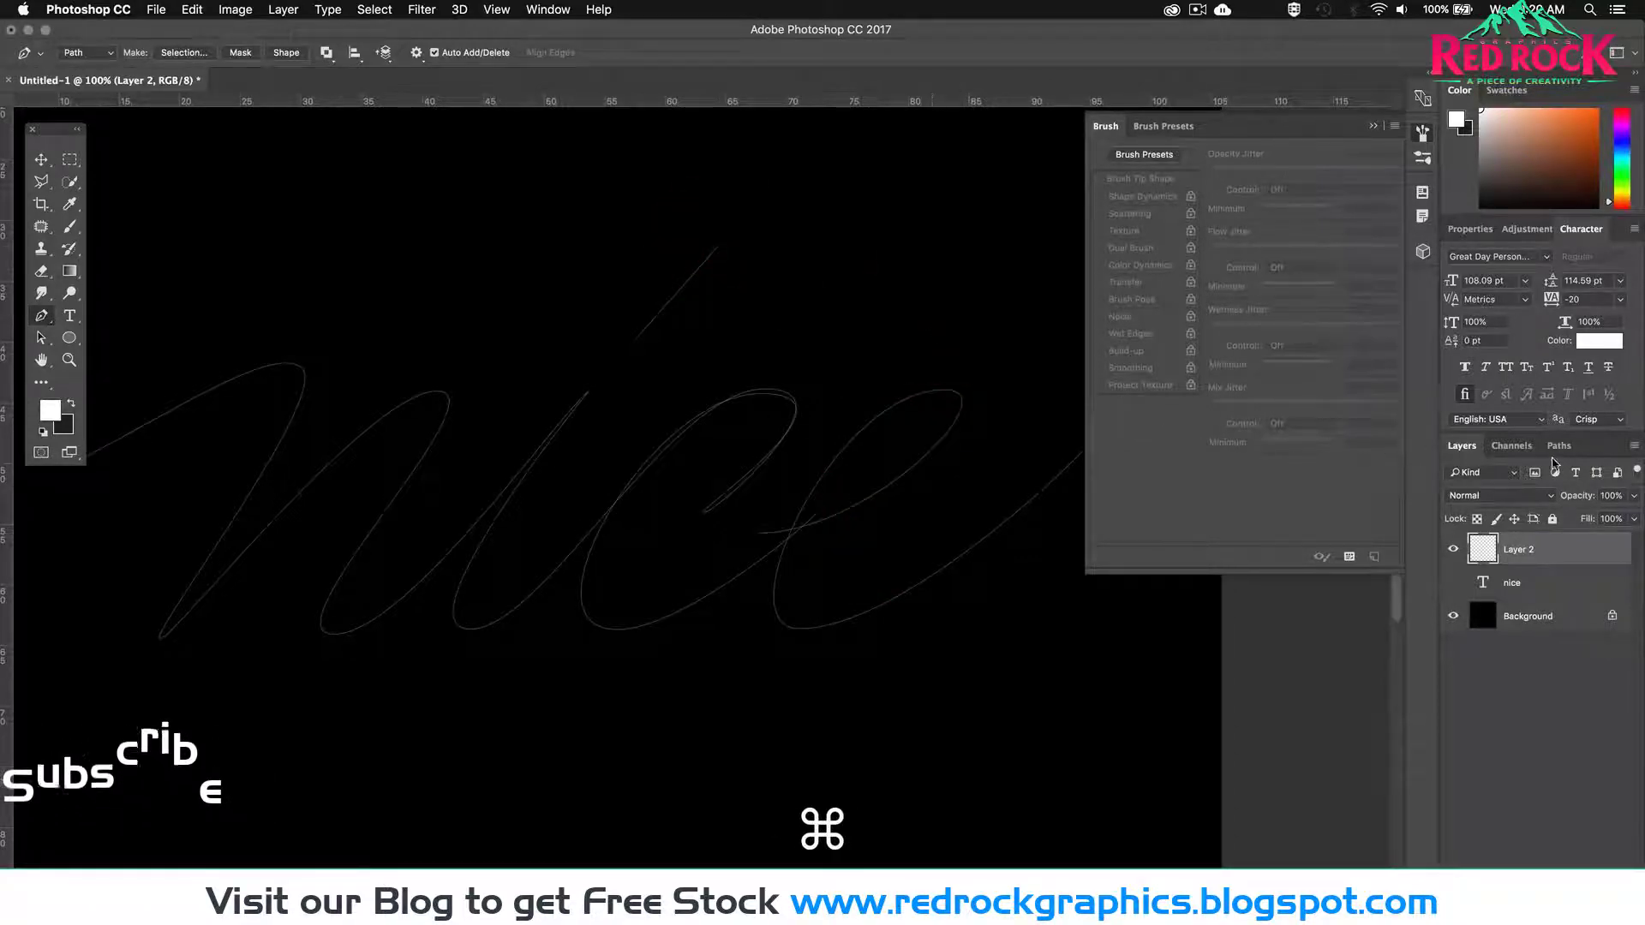
Step: Stroke the refined work path on Layer 2 using the Brush with Simulate Pressure enabled
{"action": "left_click", "coordinate": [1568, 449]}
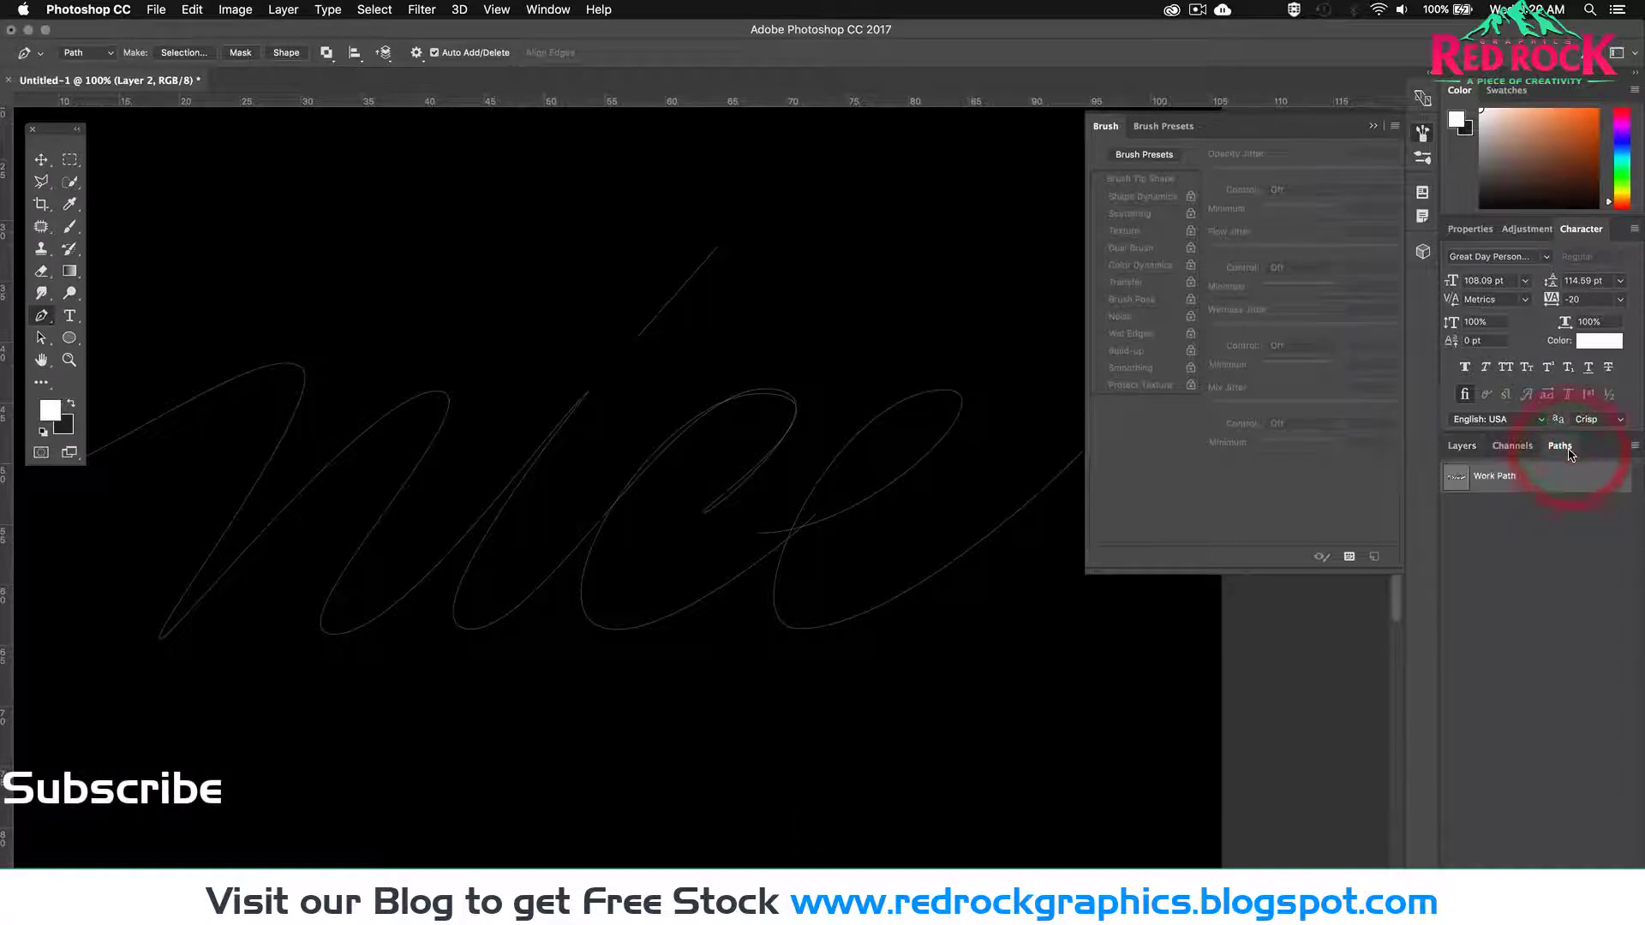
{"action": "right_click", "coordinate": [1539, 484]}
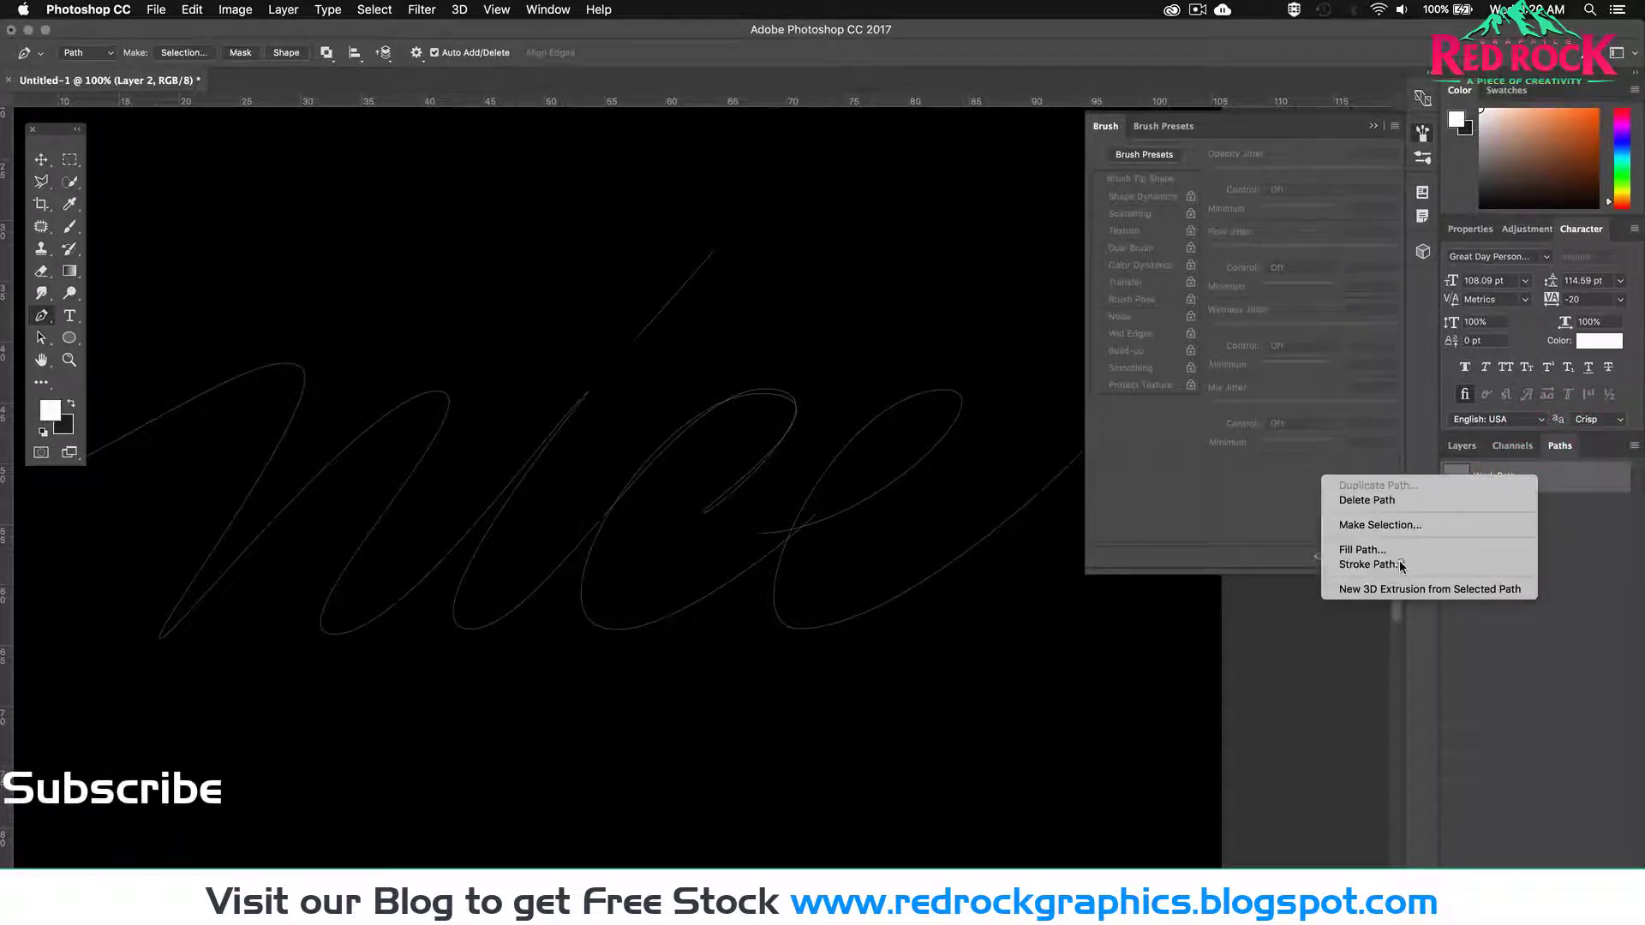
{"action": "left_click", "coordinate": [1369, 565]}
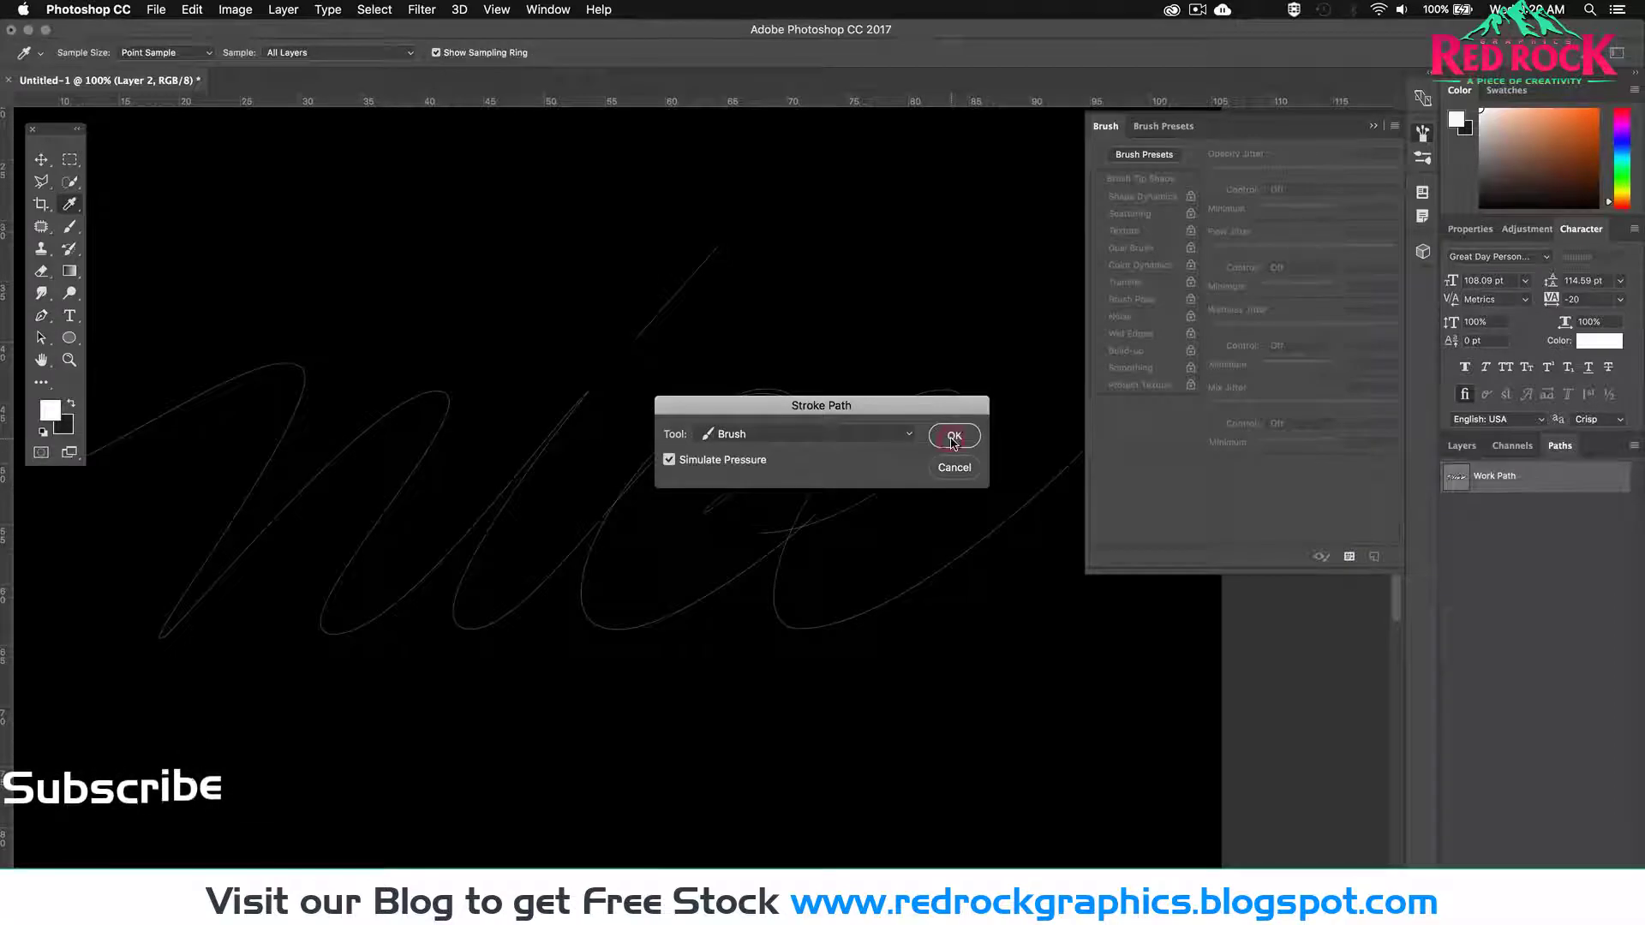
{"action": "left_click", "coordinate": [954, 435]}
{"action": "key", "text": "p"}
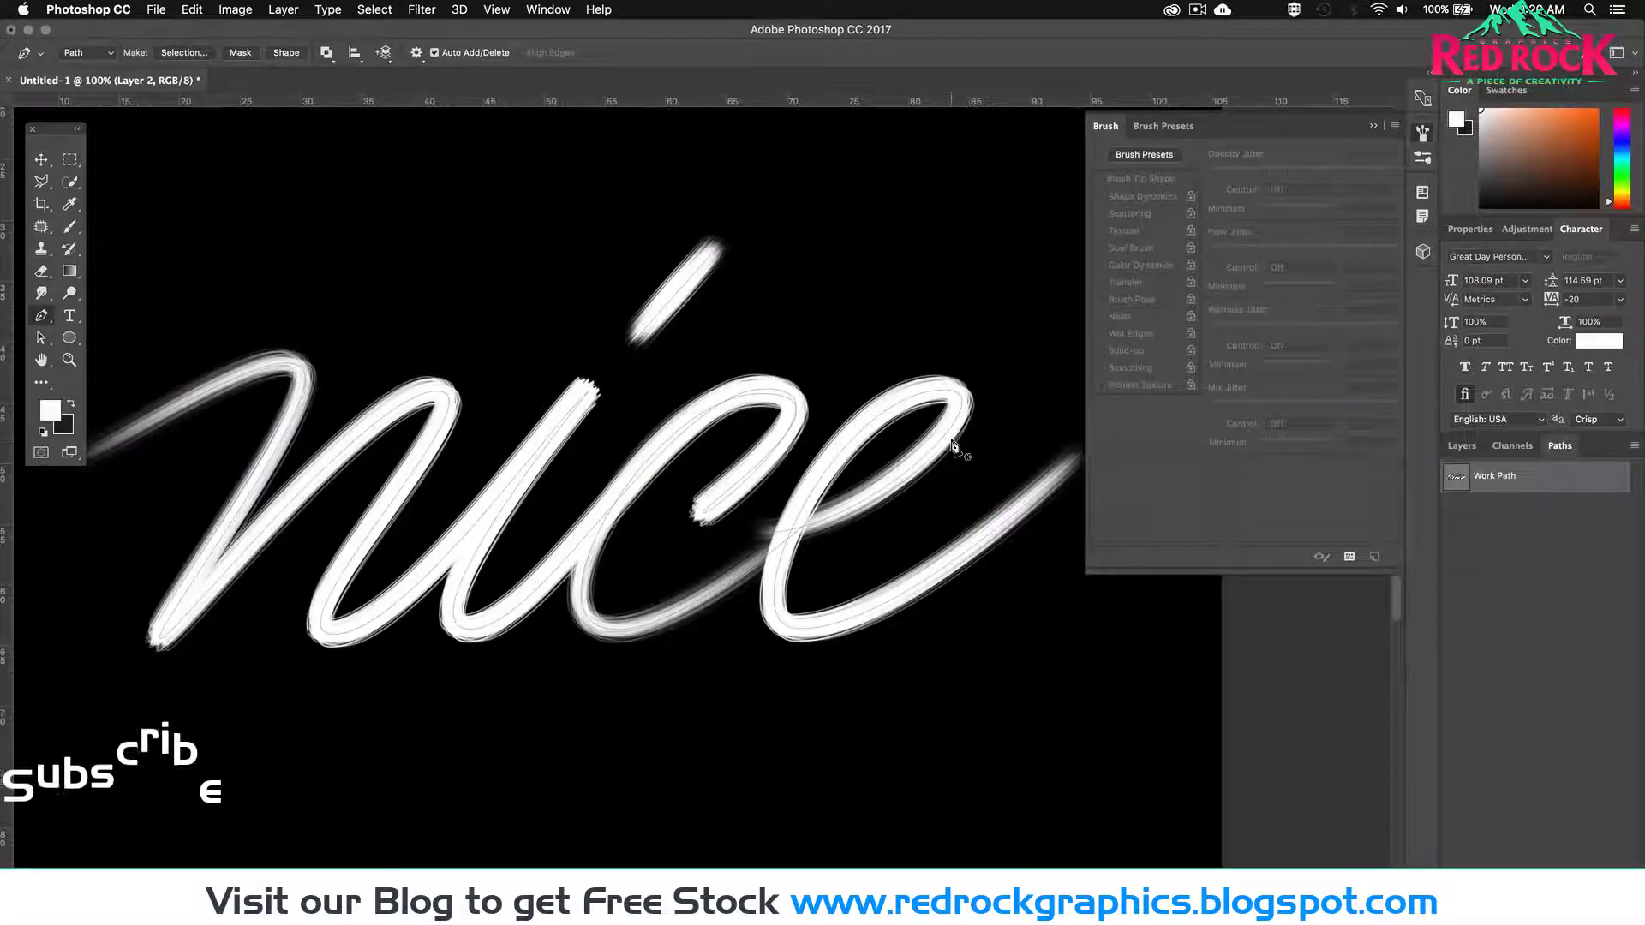